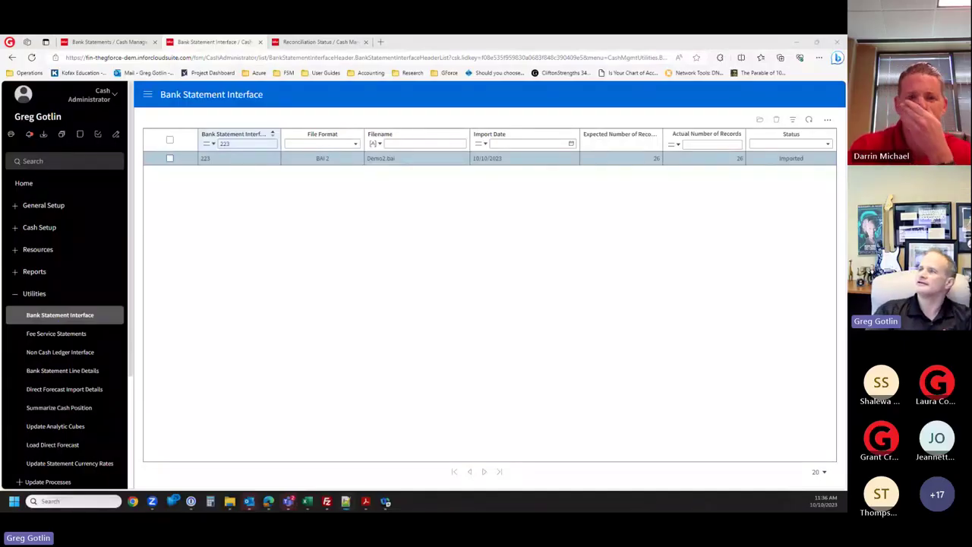
- Switch to Notepad++ and examine the record code 16 and transaction code 455 in Demo2.bai
{"action": "key", "text": "alt+Tab"}
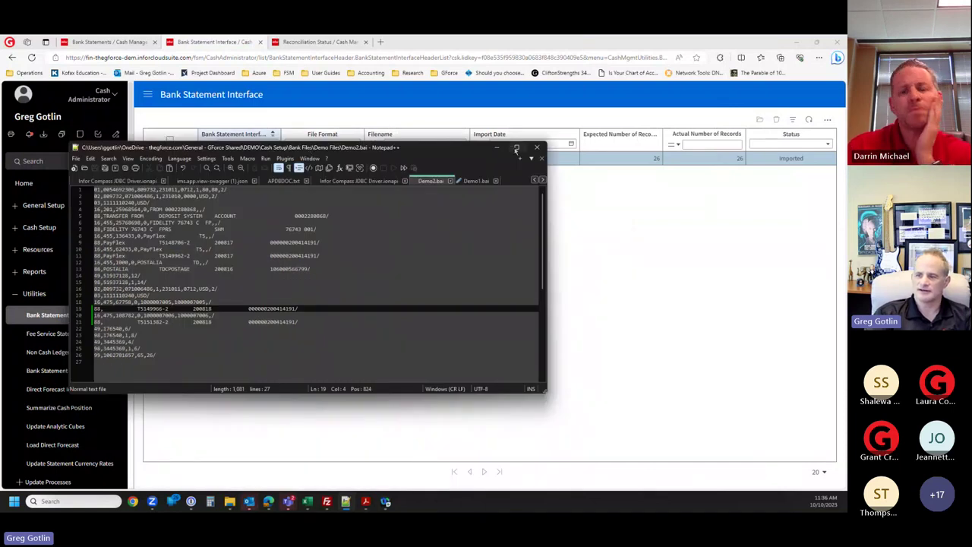
{"action": "left_click", "coordinate": [517, 147]}
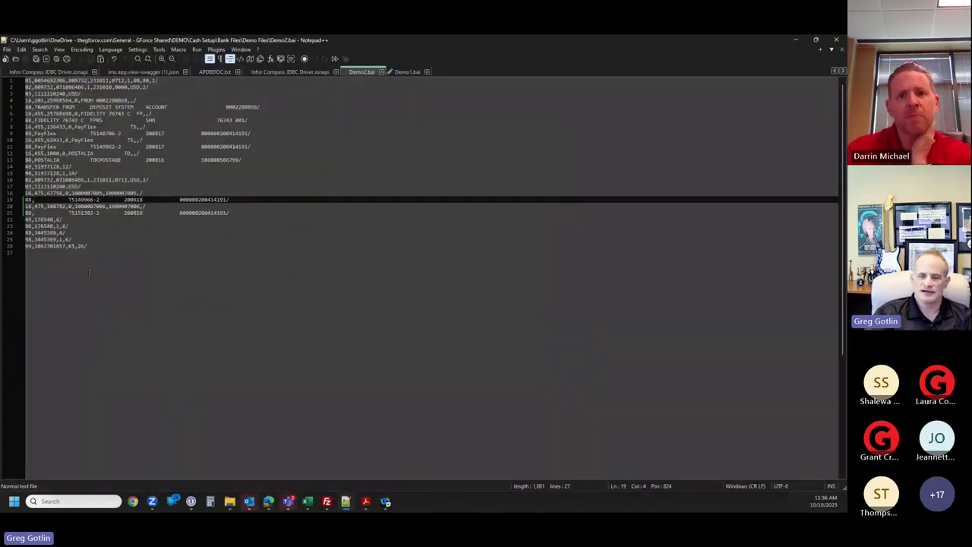
{"action": "double_click", "coordinate": [29, 140]}
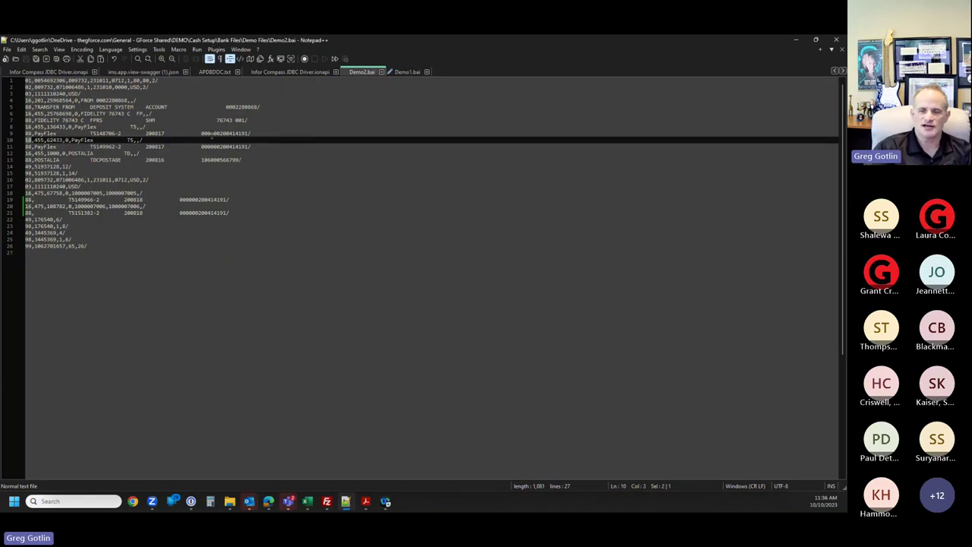
{"action": "double_click", "coordinate": [38, 127]}
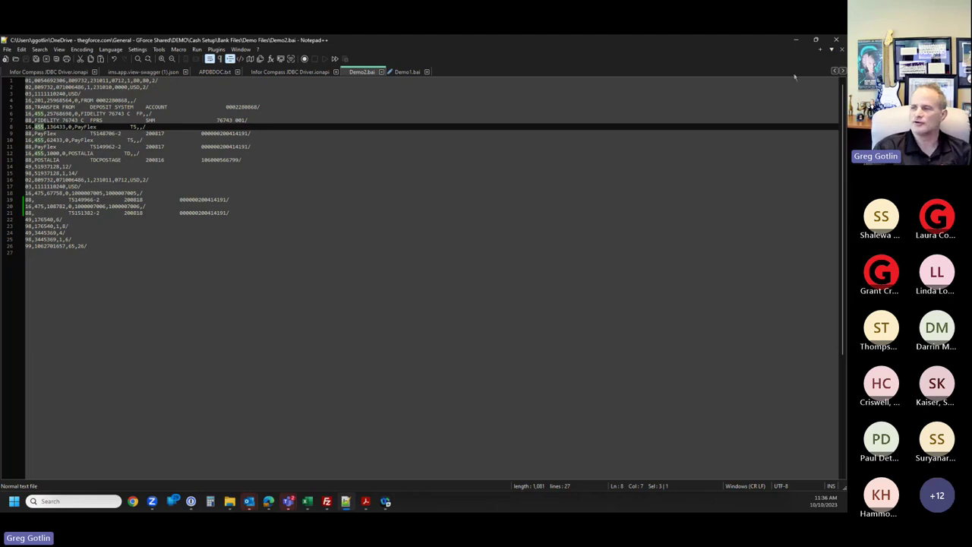
{"action": "left_click", "coordinate": [796, 40]}
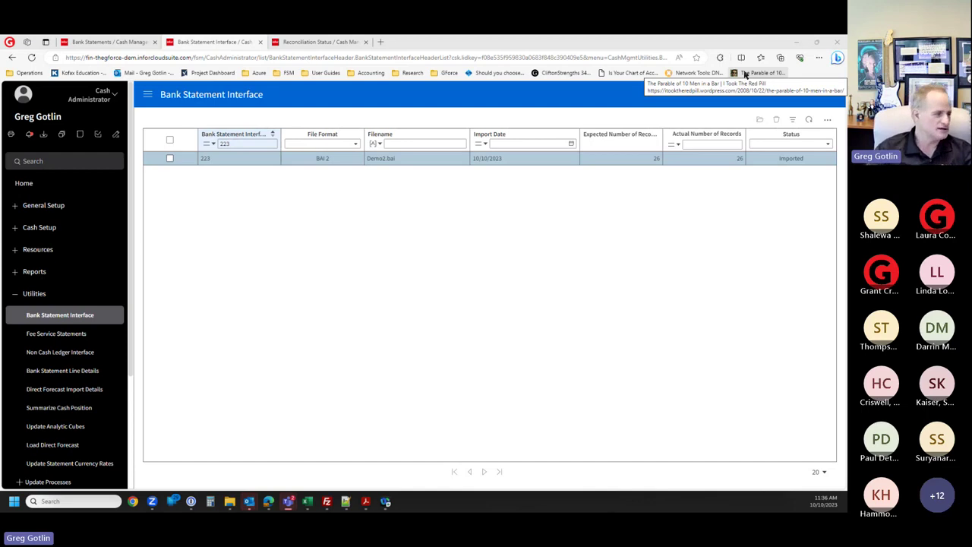
- Switch to FileZilla and upload Demo2.bai from the Demo Files folder to the remote /out directory
{"action": "left_click", "coordinate": [328, 502]}
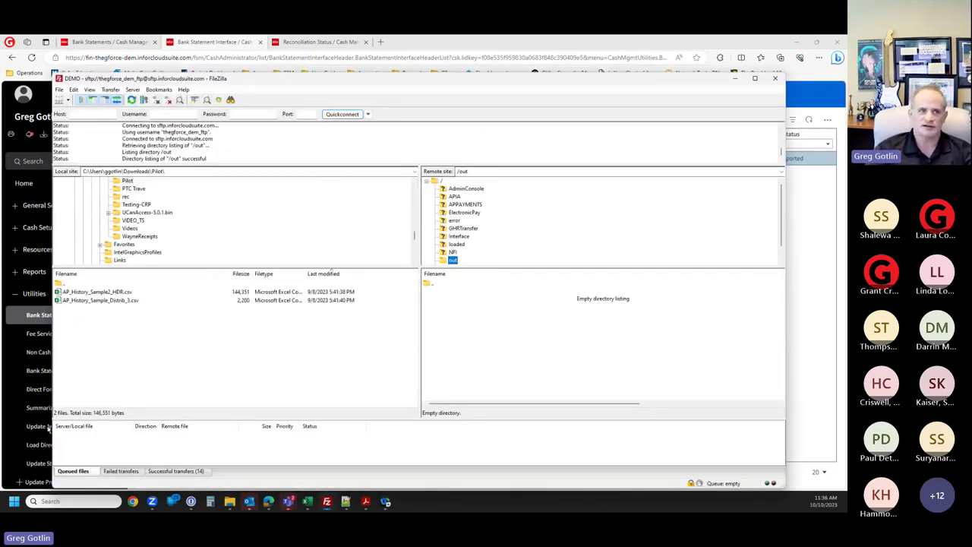
{"action": "left_click", "coordinate": [346, 502]}
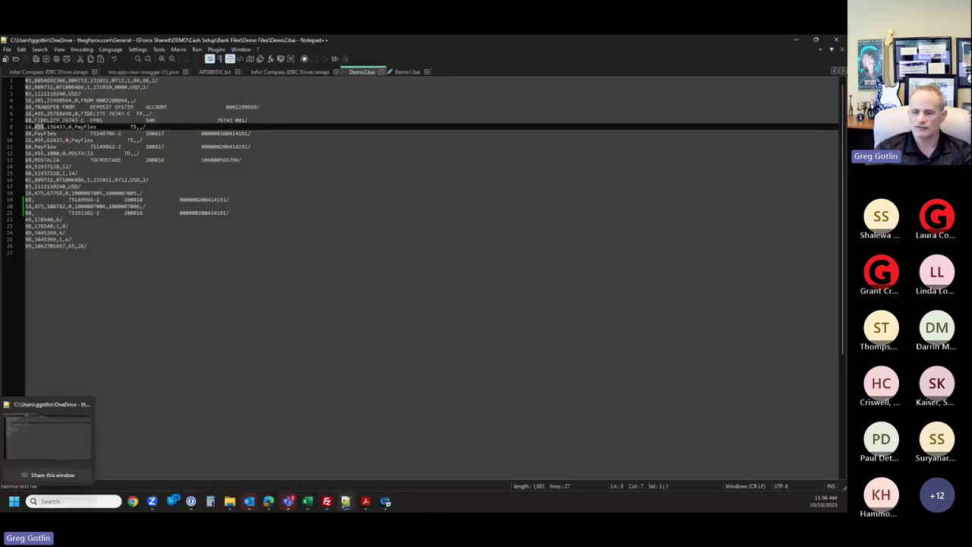
{"action": "left_click", "coordinate": [327, 502]}
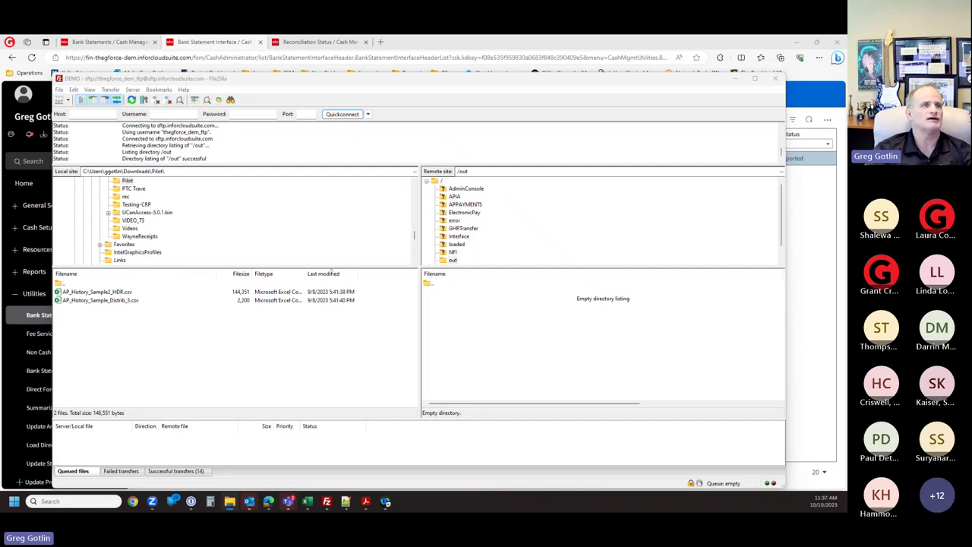
{"action": "left_click_drag", "start_coordinate": [426, 357], "coordinate": [524, 378]}
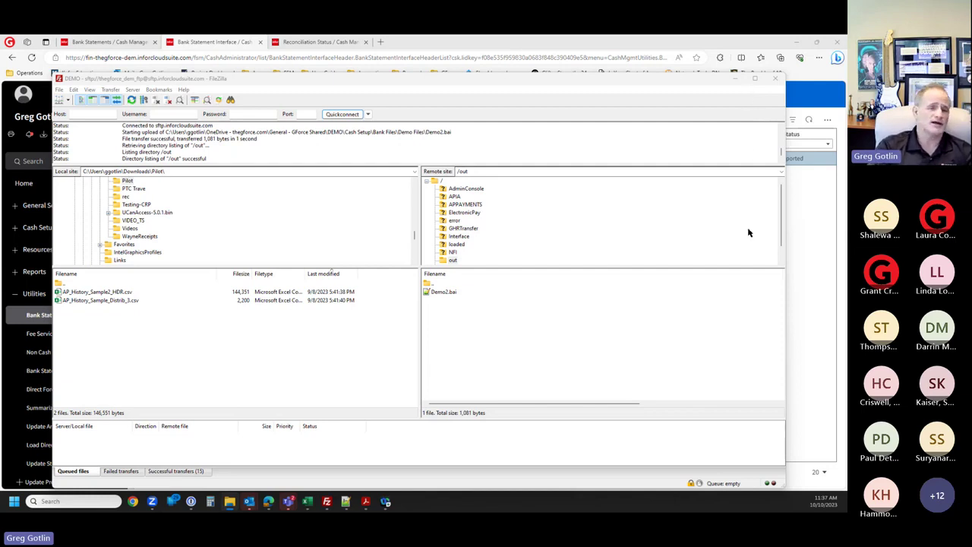
{"action": "left_click", "coordinate": [733, 79]}
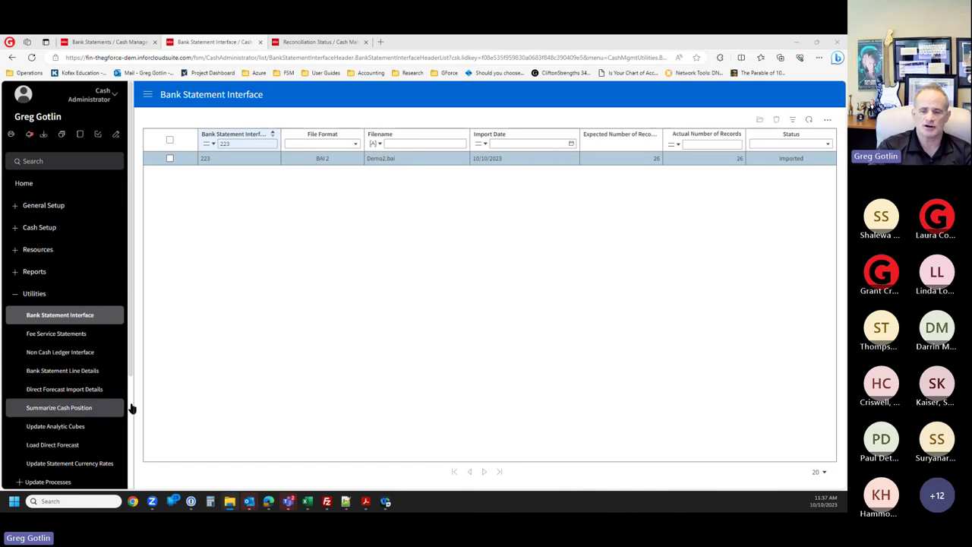
- Open the PRIVATE BANK file channel in the Channels Administrator and check its source file directory
{"action": "scroll", "coordinate": [45, 421], "scroll_direction": "down", "scroll_amount": 2}
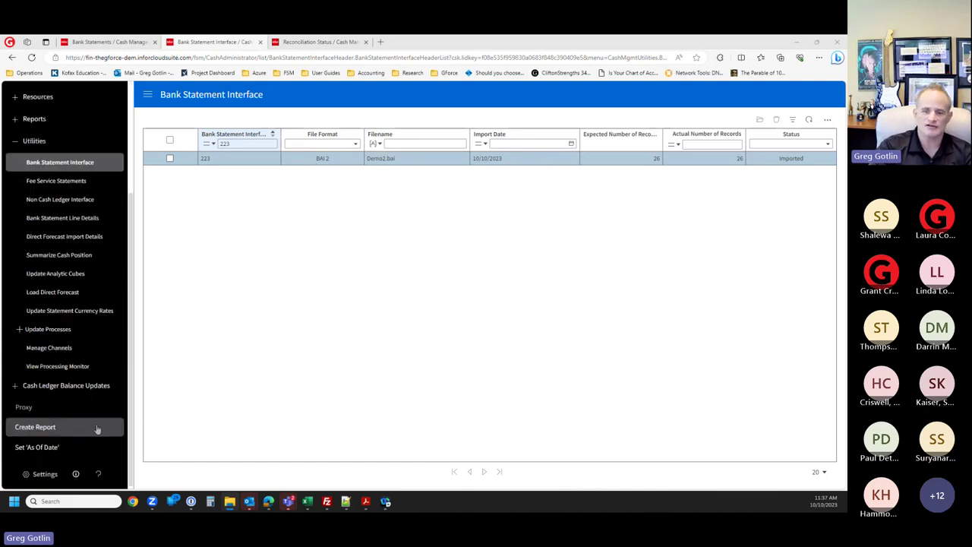
{"action": "left_click", "coordinate": [50, 348]}
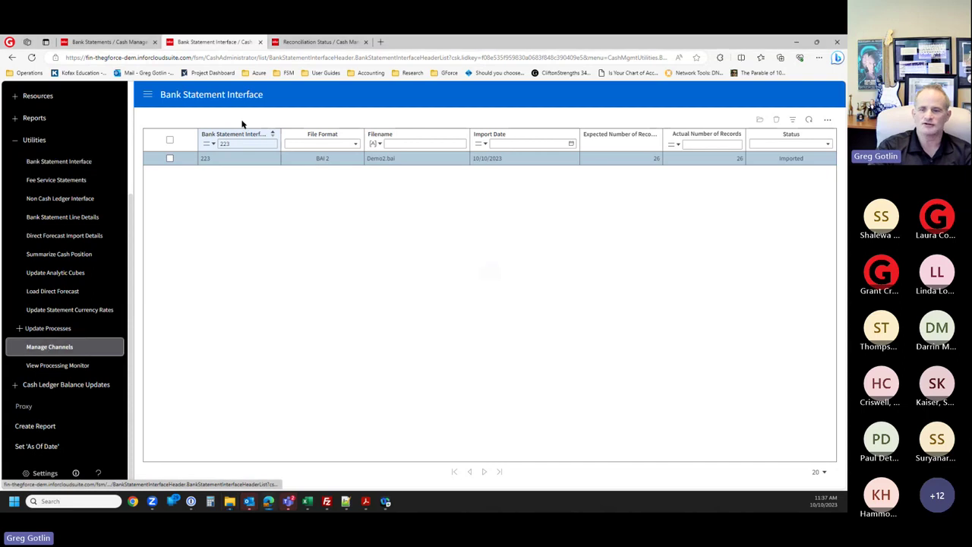
{"action": "left_click", "coordinate": [259, 121]}
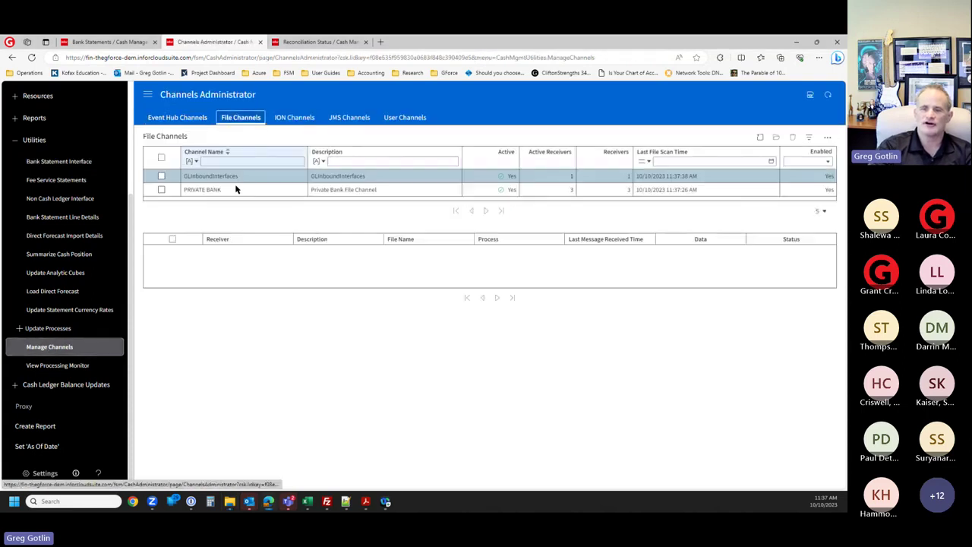
{"action": "left_click", "coordinate": [218, 193]}
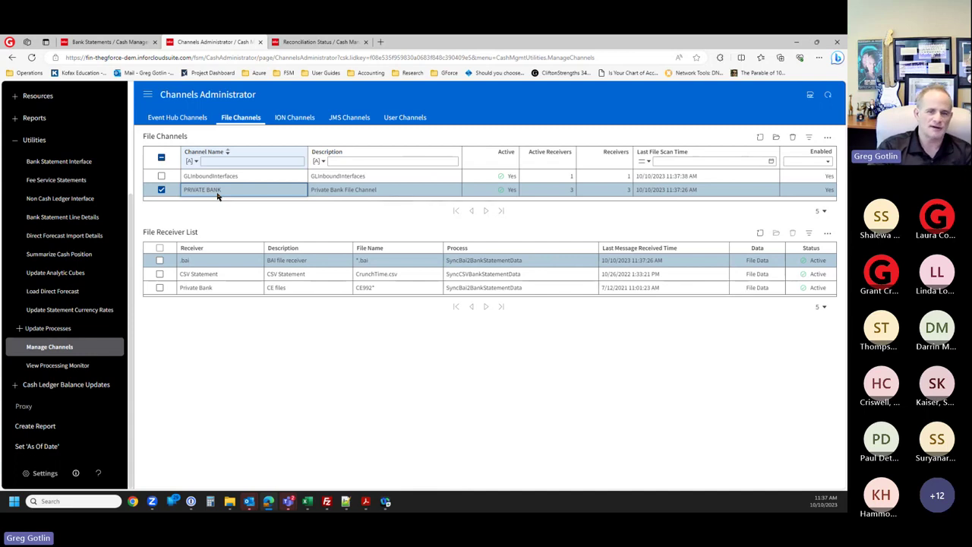
{"action": "double_click", "coordinate": [218, 195]}
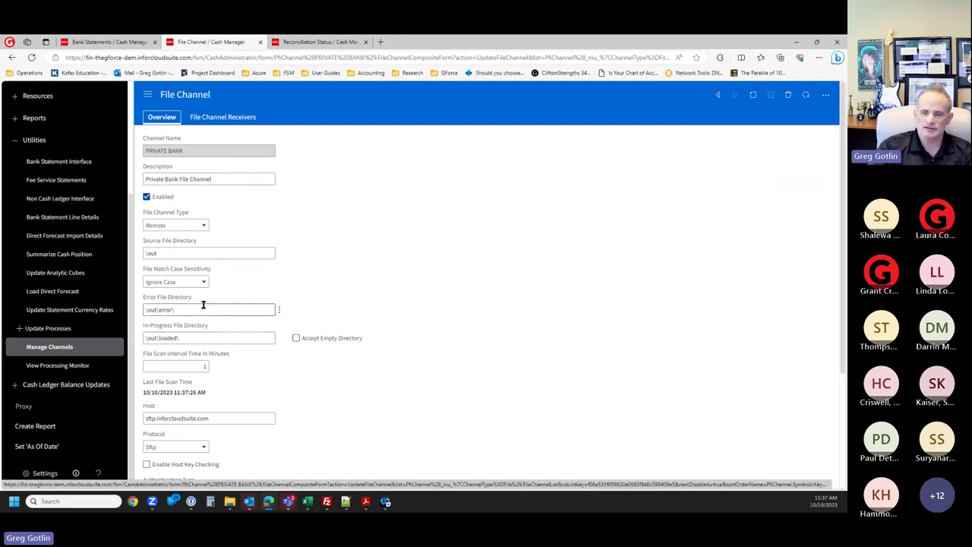
{"action": "left_click", "coordinate": [170, 254]}
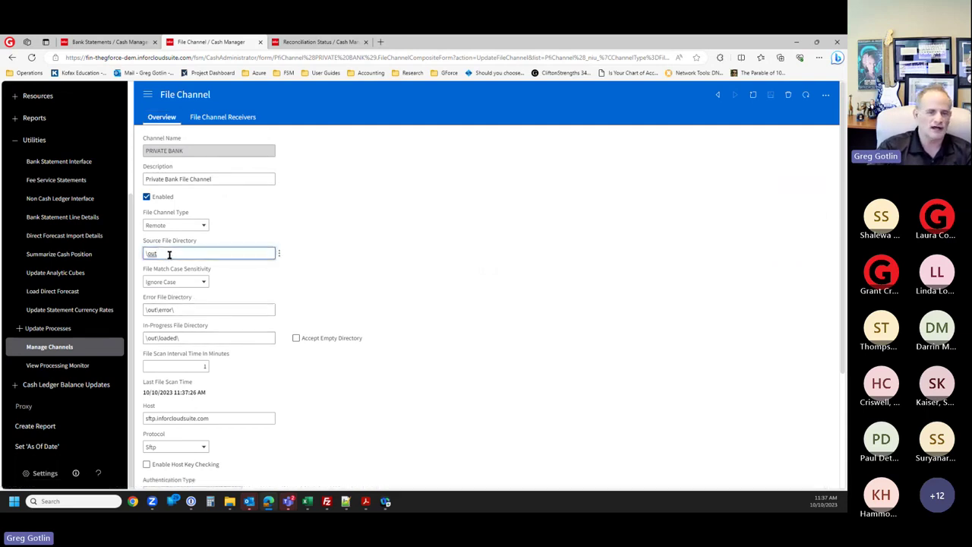
- Open the channel's .bai file receiver and examine its process, startup type and last error details
{"action": "left_click", "coordinate": [252, 120]}
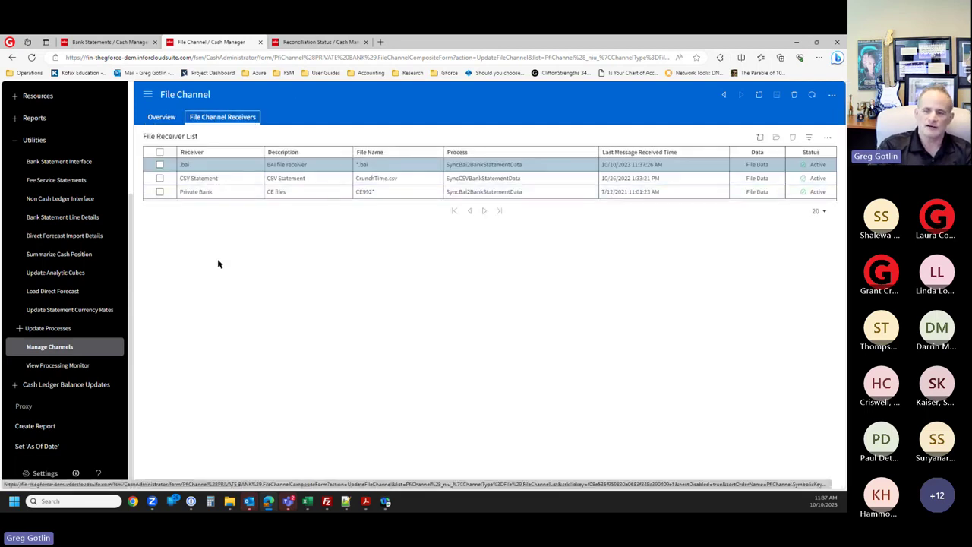
{"action": "left_click", "coordinate": [225, 167]}
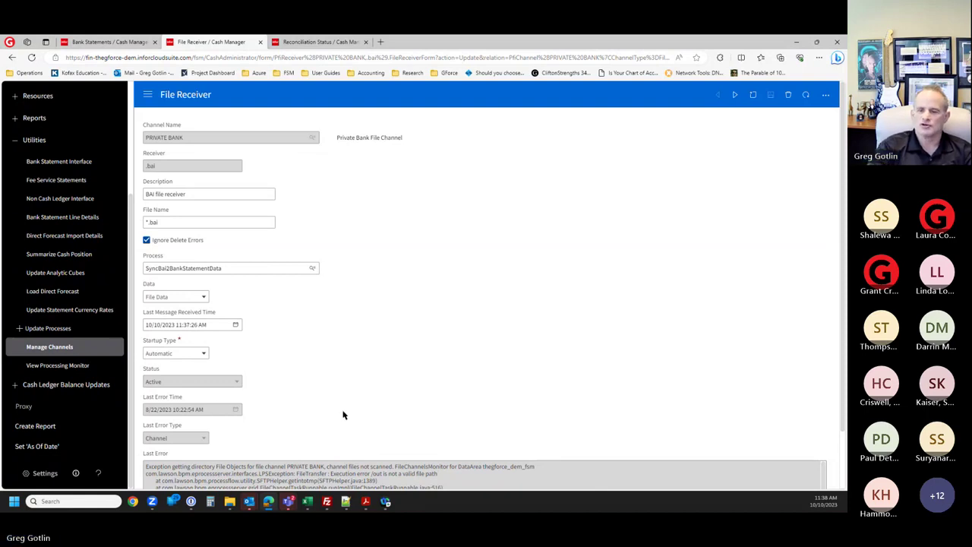
{"action": "left_click", "coordinate": [266, 268]}
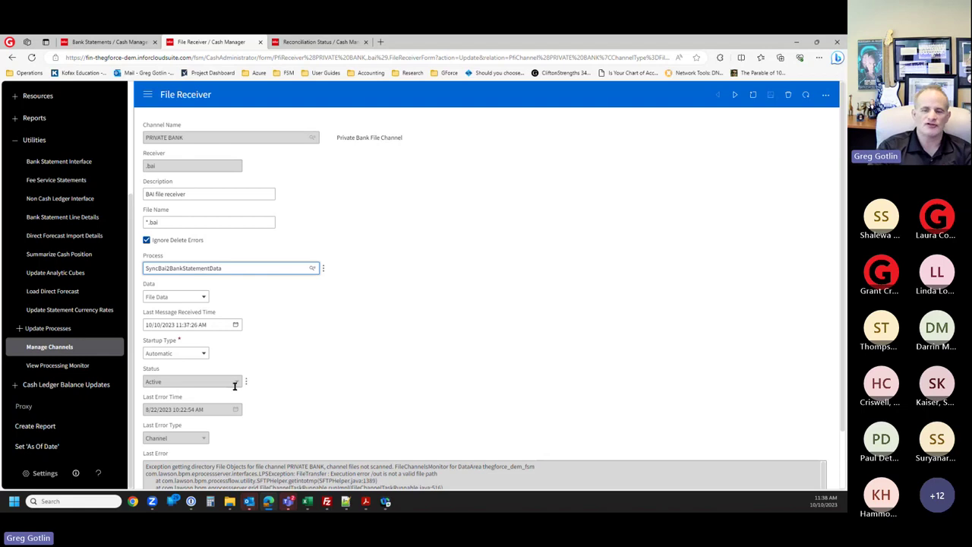
{"action": "double_click", "coordinate": [228, 272]}
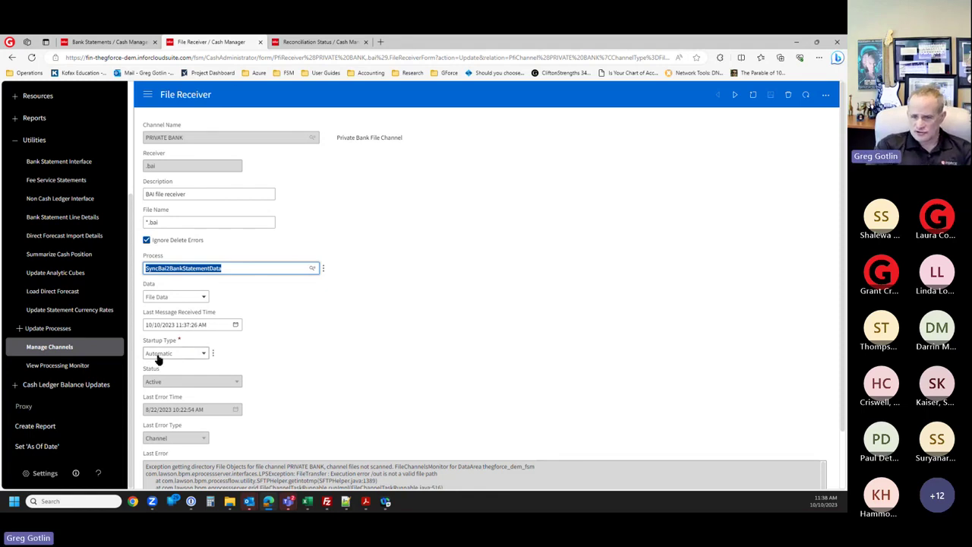
{"action": "scroll", "coordinate": [228, 373], "scroll_direction": "down", "scroll_amount": 1}
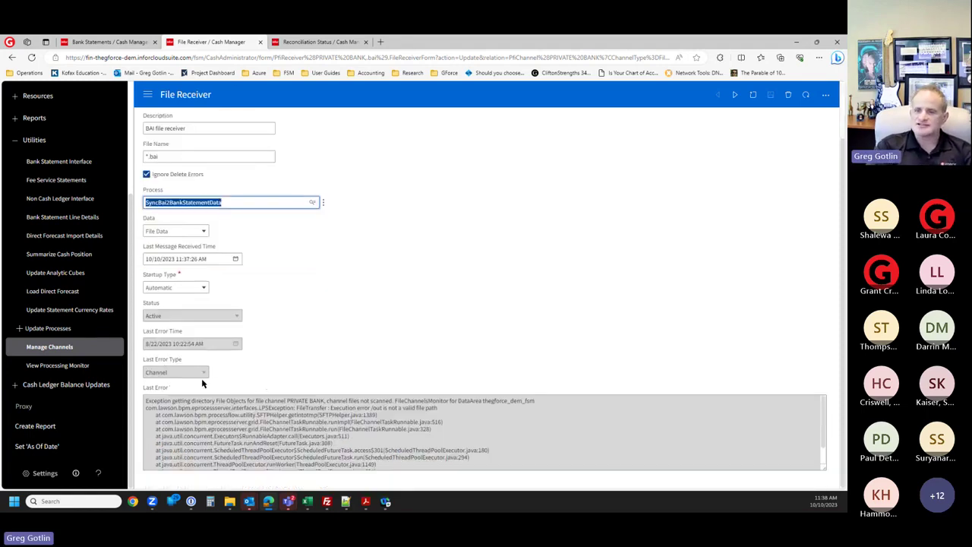
{"action": "scroll", "coordinate": [198, 395], "scroll_direction": "up", "scroll_amount": 1}
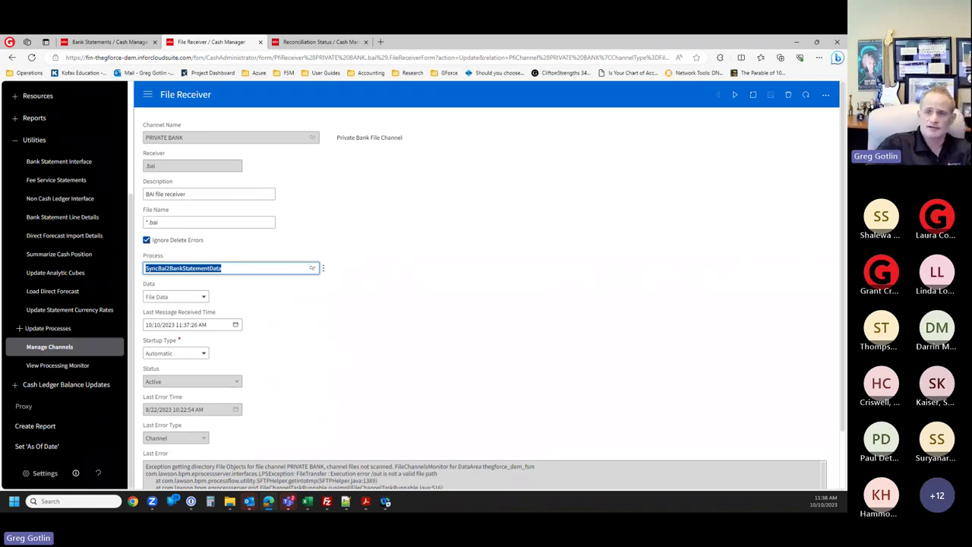
- Return to the Bank Statement Interface list and open the Demo2.bai interface record 223
{"action": "left_click", "coordinate": [13, 58]}
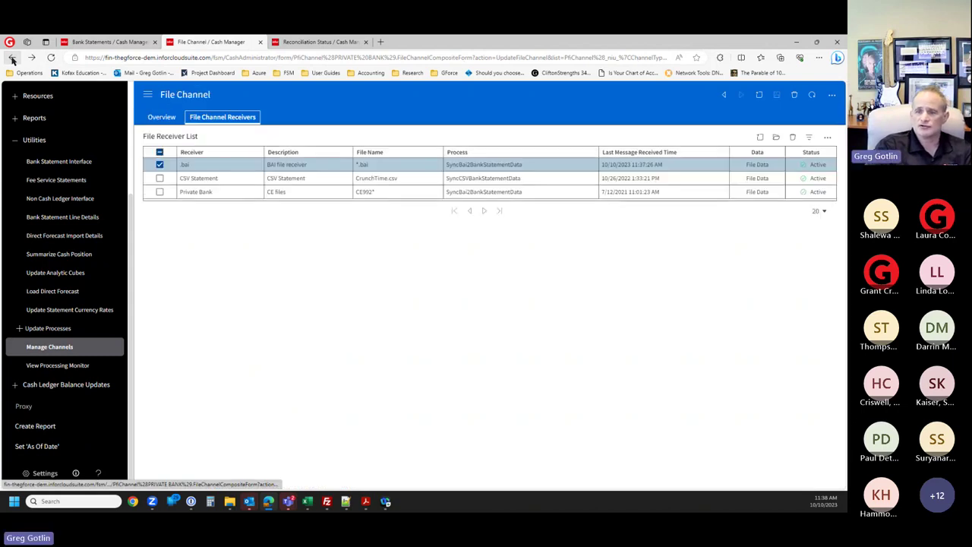
{"action": "left_click", "coordinate": [12, 59]}
{"action": "left_click", "coordinate": [12, 58]}
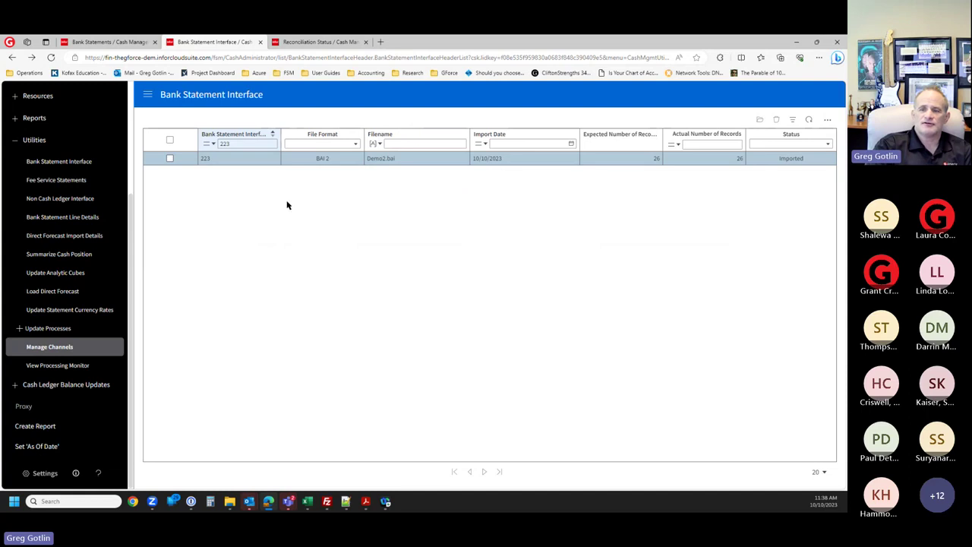
{"action": "left_click", "coordinate": [114, 42]}
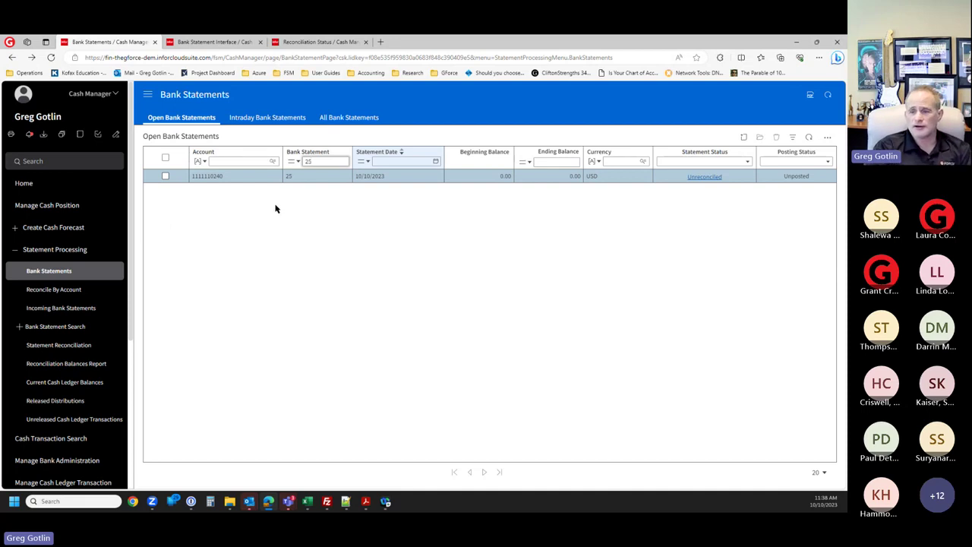
{"action": "left_click", "coordinate": [226, 43]}
{"action": "left_click", "coordinate": [332, 153]}
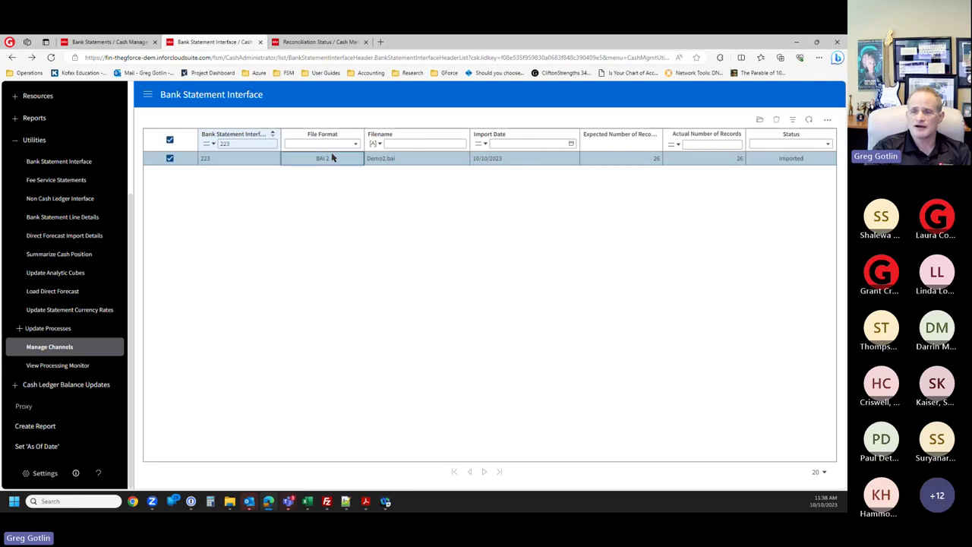
- Examine the raw file in the interface record's attachment and its imported BAI 2 data rows
{"action": "left_click", "coordinate": [209, 213]}
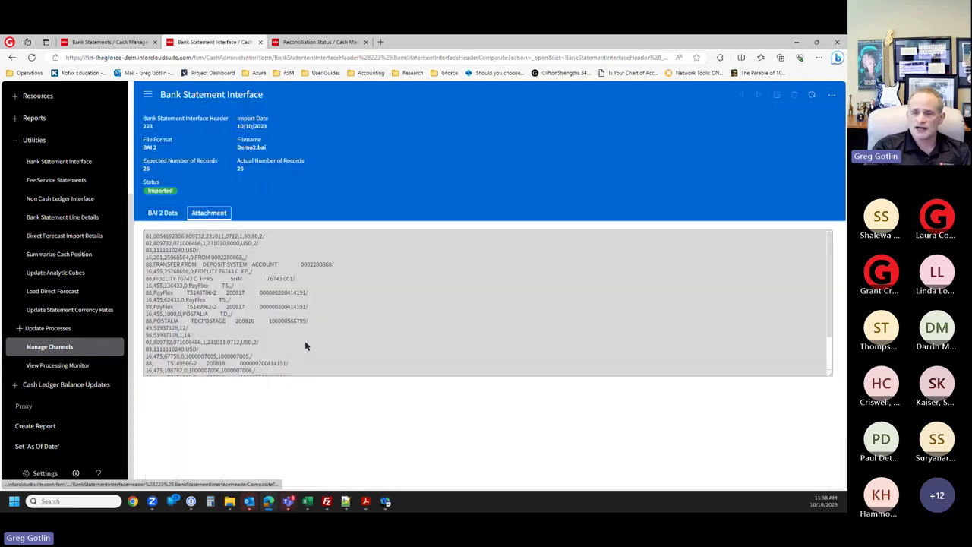
{"action": "scroll", "coordinate": [280, 296], "scroll_direction": "down", "scroll_amount": 5}
{"action": "scroll", "coordinate": [278, 319], "scroll_direction": "up", "scroll_amount": 5}
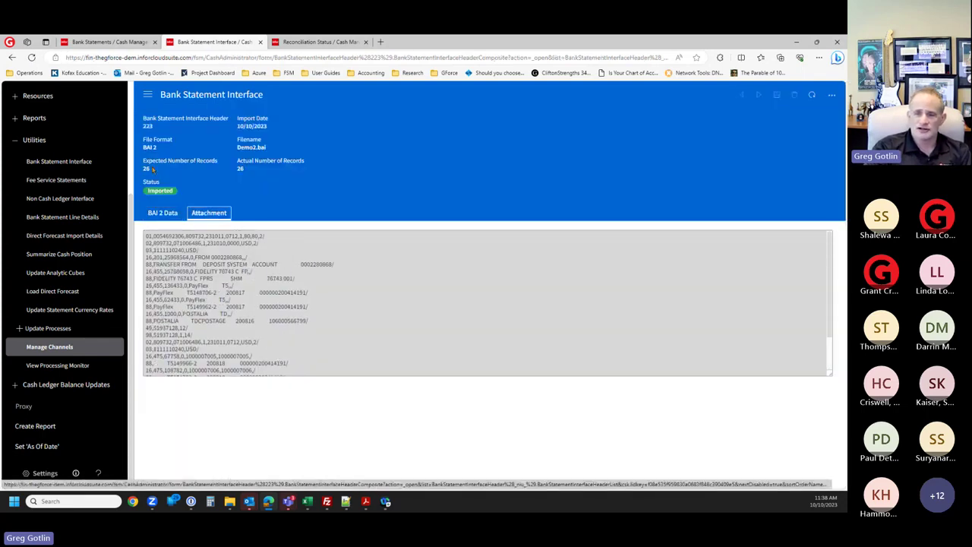
{"action": "left_click", "coordinate": [162, 213]}
{"action": "scroll", "coordinate": [357, 304], "scroll_direction": "down", "scroll_amount": 2}
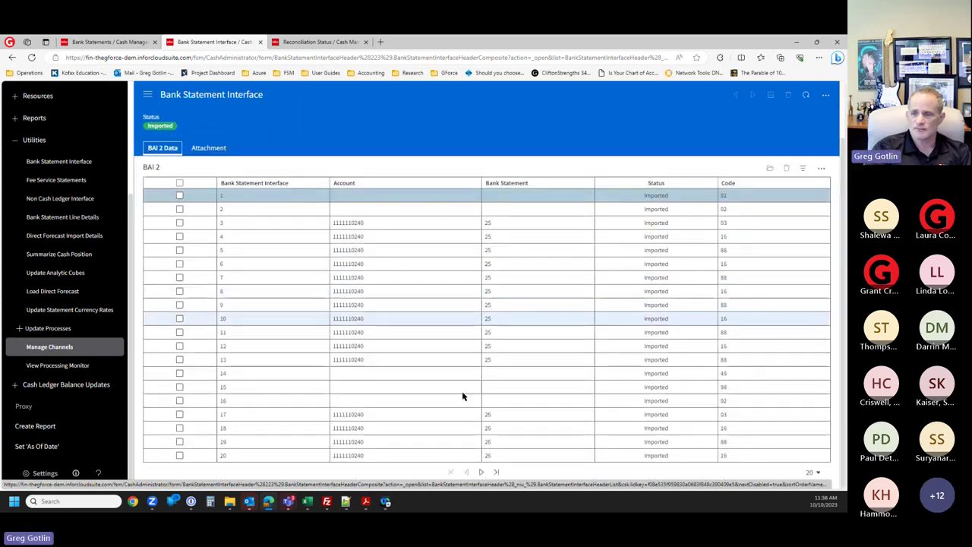
- Open bank statement 25 from the open bank statements and display its statement lines
{"action": "left_click", "coordinate": [107, 41]}
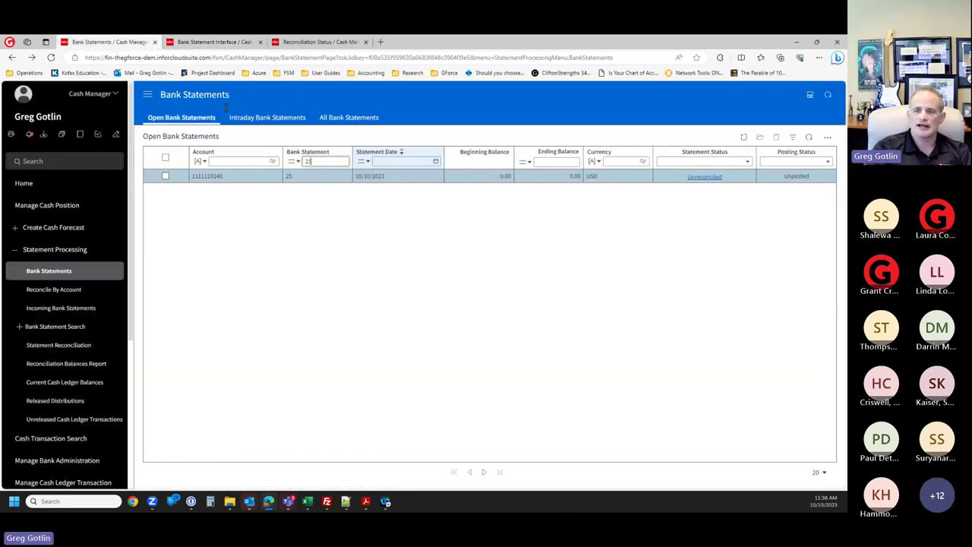
{"action": "left_click", "coordinate": [227, 176]}
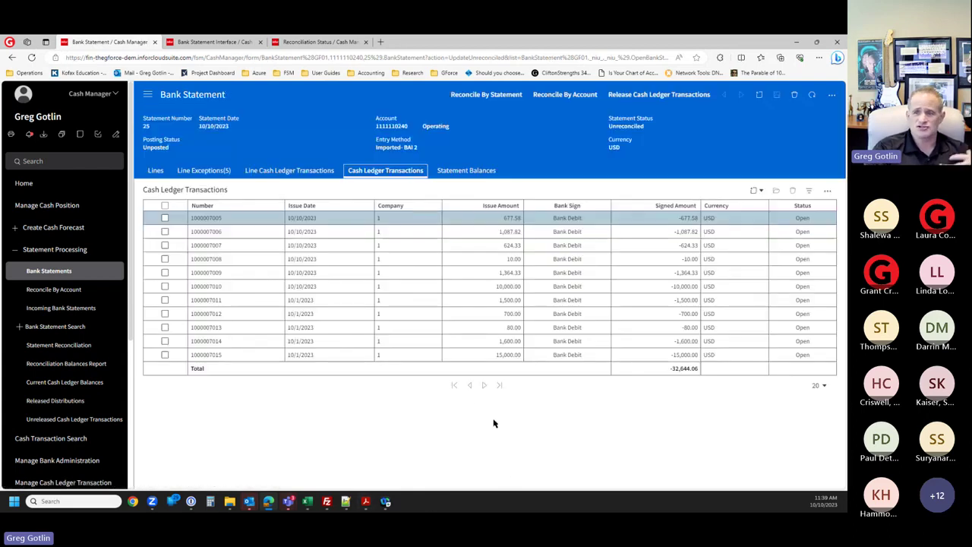
{"action": "left_click", "coordinate": [155, 170]}
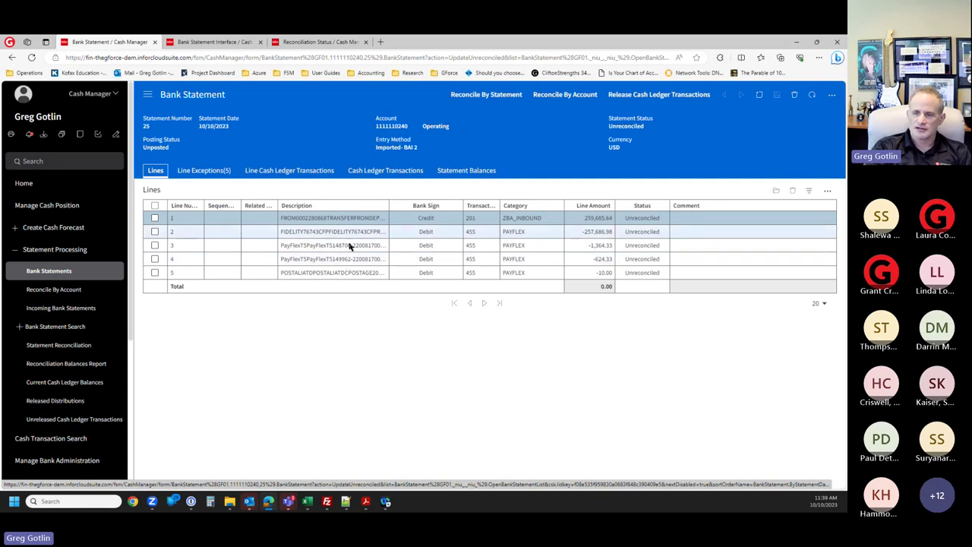
- Open line 2 of the statement and examine its description and bank reference
{"action": "double_click", "coordinate": [187, 231]}
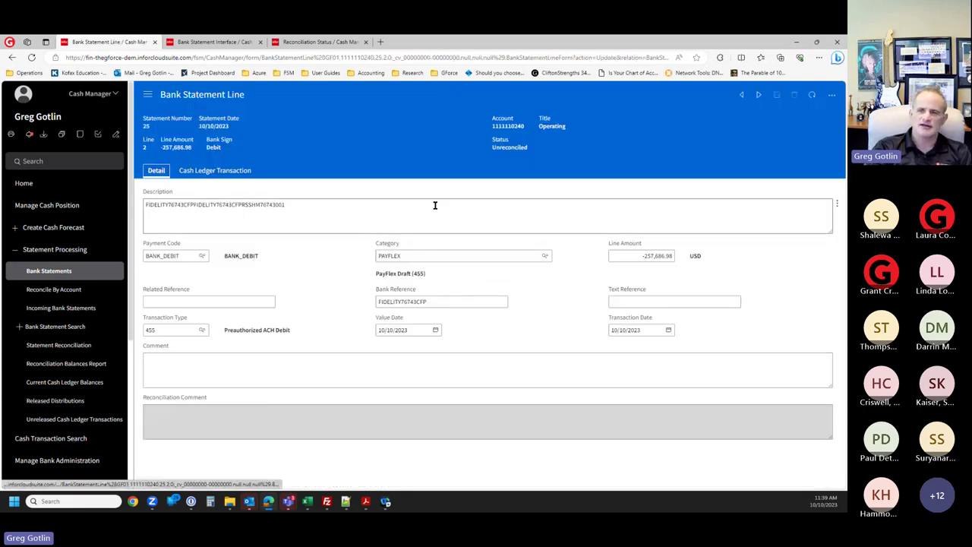
{"action": "double_click", "coordinate": [161, 209]}
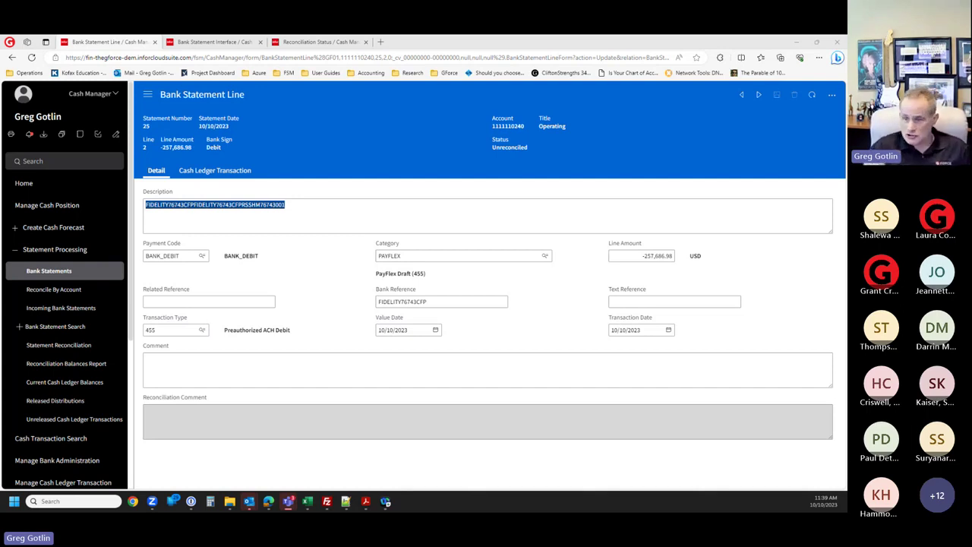
{"action": "left_click", "coordinate": [445, 300]}
{"action": "double_click", "coordinate": [417, 296]}
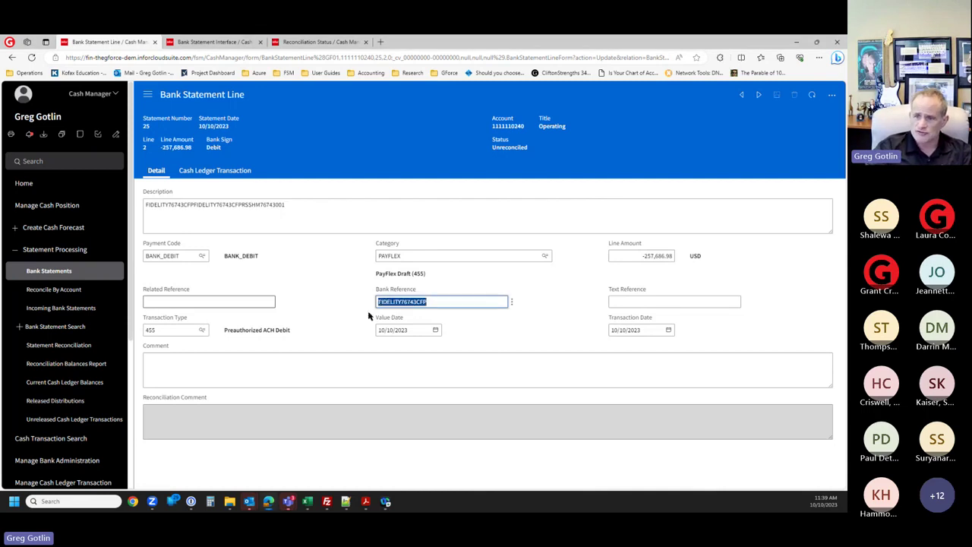
- Examine the line's related and text reference fields alongside the POSTALIA 88 record of Demo2.bai in Notepad++, returning to the statement line
{"action": "left_click", "coordinate": [211, 303]}
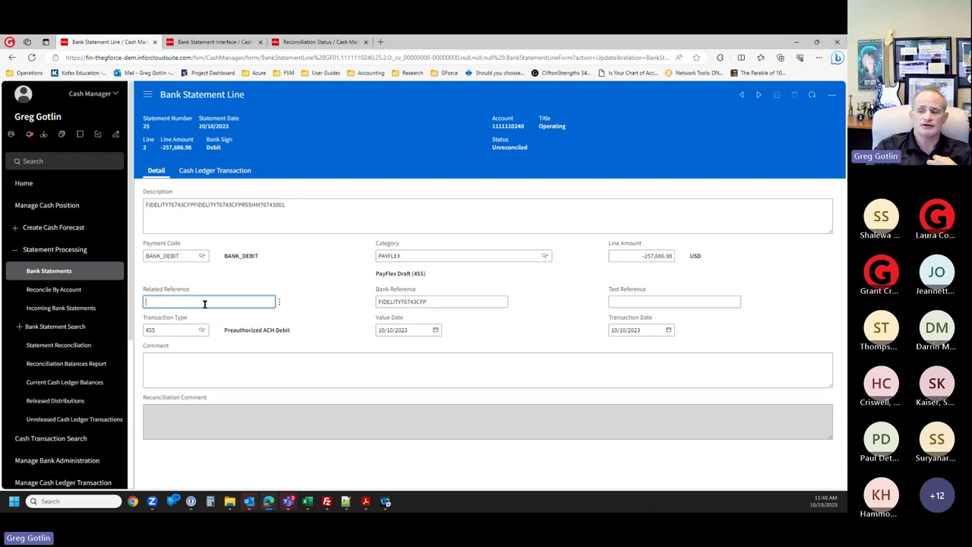
{"action": "left_click", "coordinate": [624, 303]}
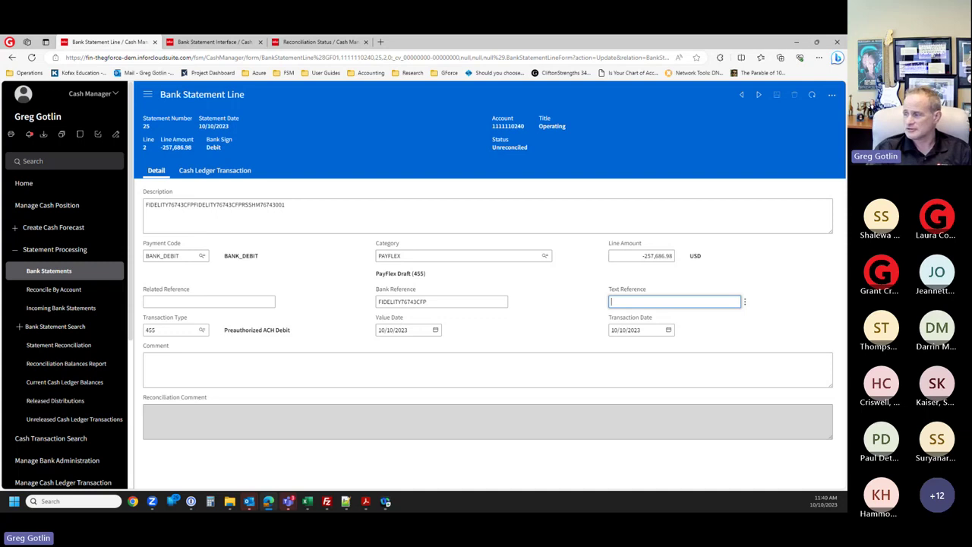
{"action": "key", "text": "alt+Tab"}
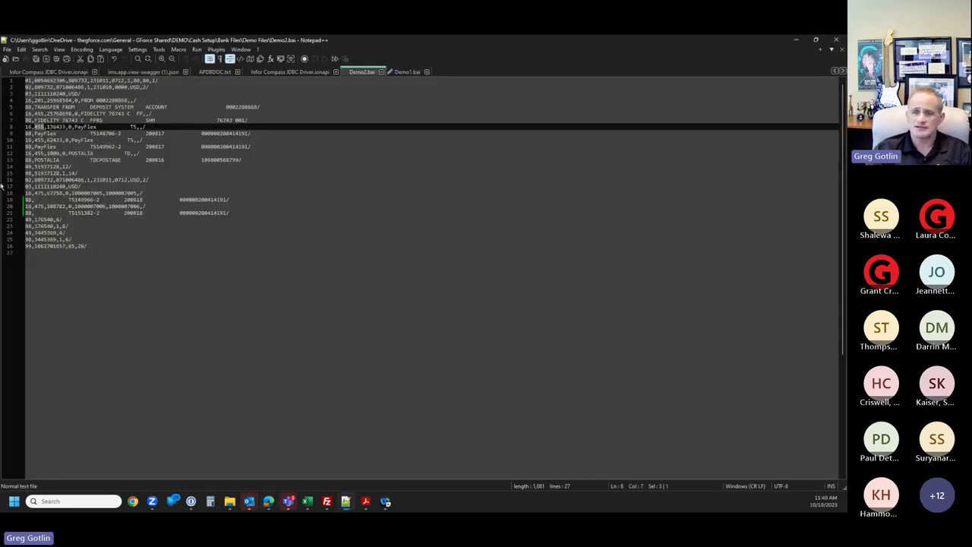
{"action": "double_click", "coordinate": [28, 161]}
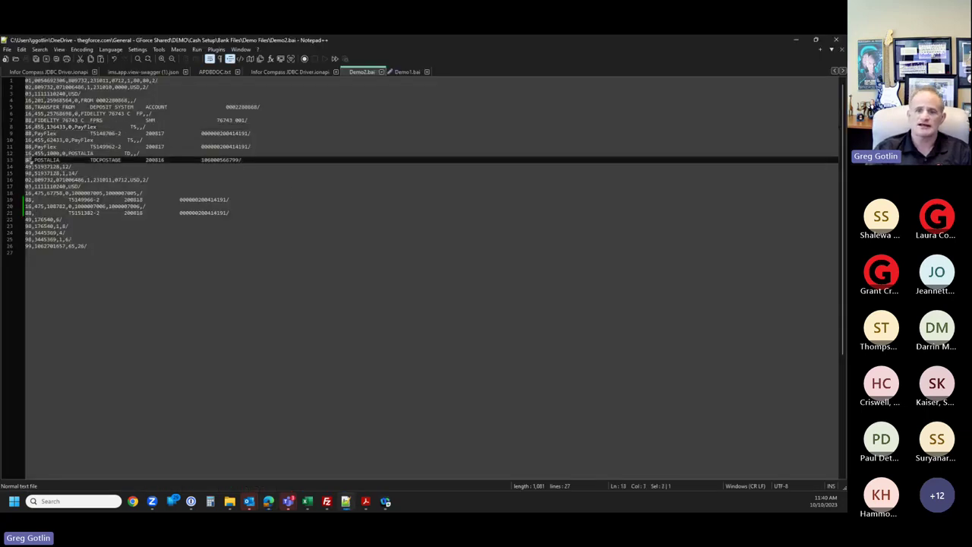
{"action": "double_click", "coordinate": [46, 160]}
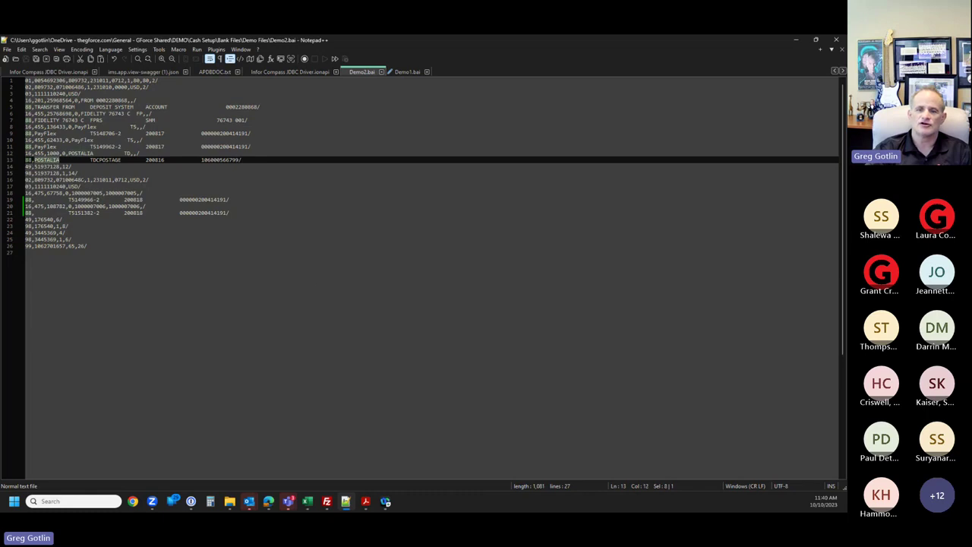
{"action": "left_click", "coordinate": [796, 42]}
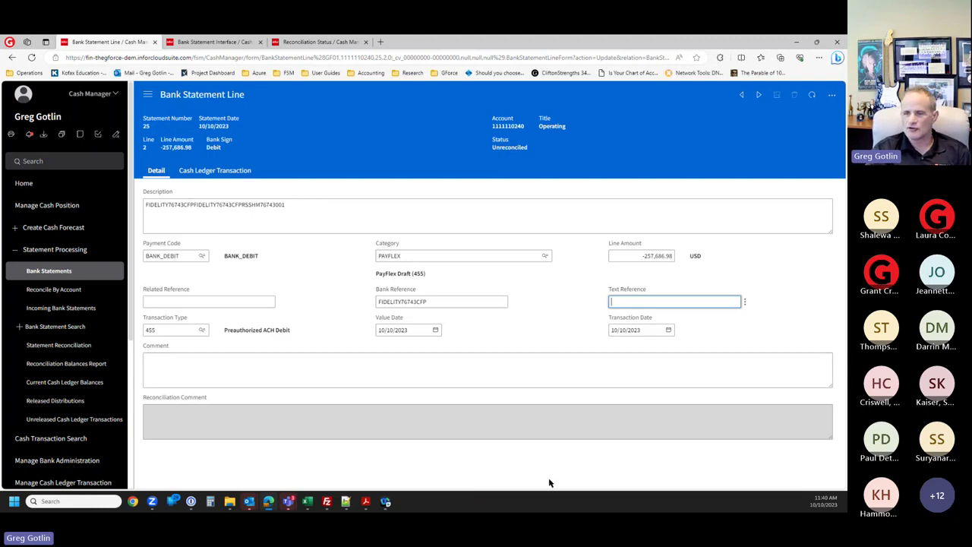
- Examine the category and description of the bank statement line
{"action": "left_click", "coordinate": [410, 256]}
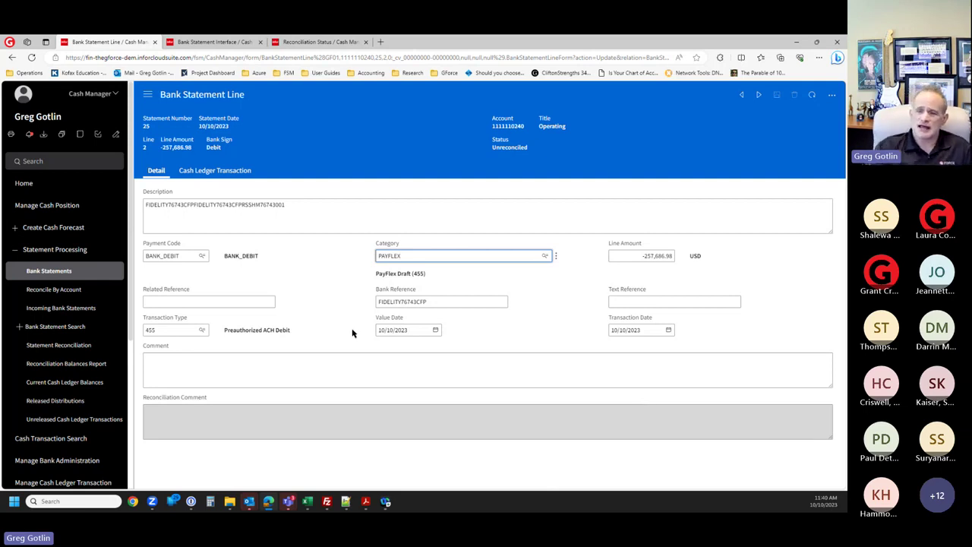
{"action": "double_click", "coordinate": [151, 205]}
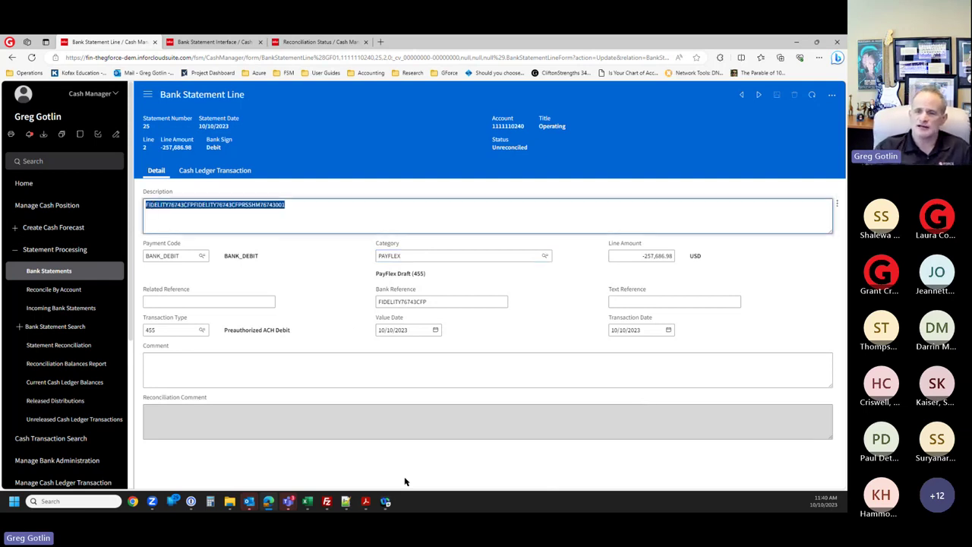
{"action": "double_click", "coordinate": [397, 256]}
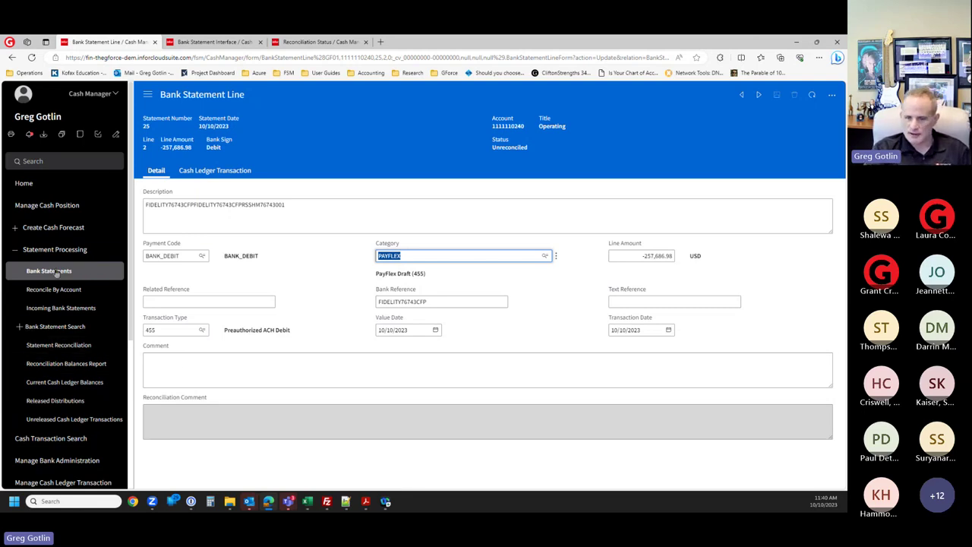
- In the Cash Administrator session, open the Cash Transaction Categories list from the cash transaction setup
{"action": "left_click", "coordinate": [210, 42]}
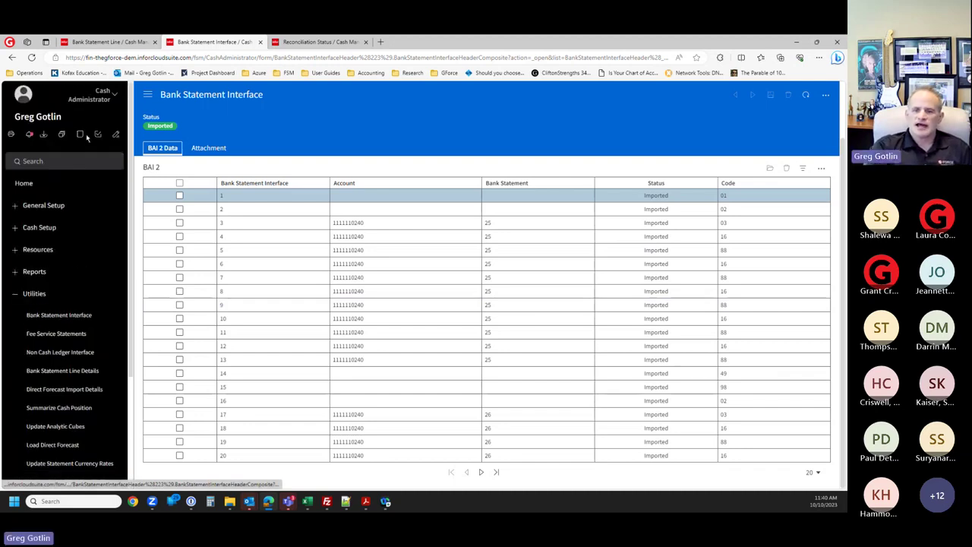
{"action": "left_click", "coordinate": [12, 294]}
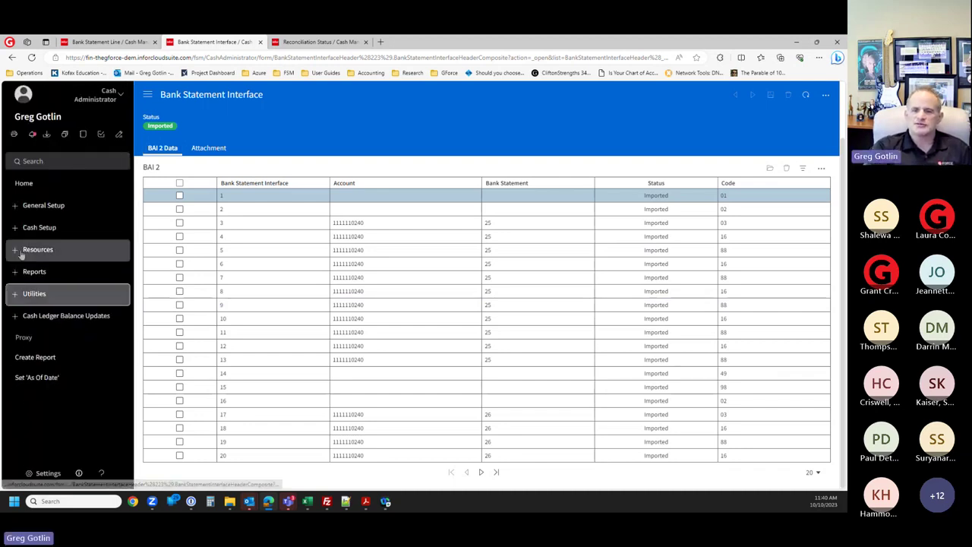
{"action": "left_click", "coordinate": [18, 228]}
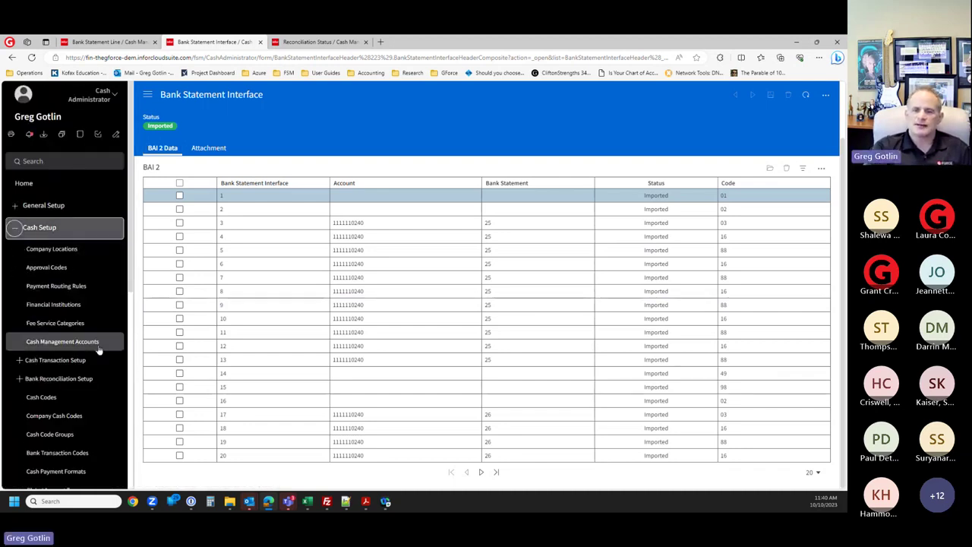
{"action": "left_click", "coordinate": [20, 361]}
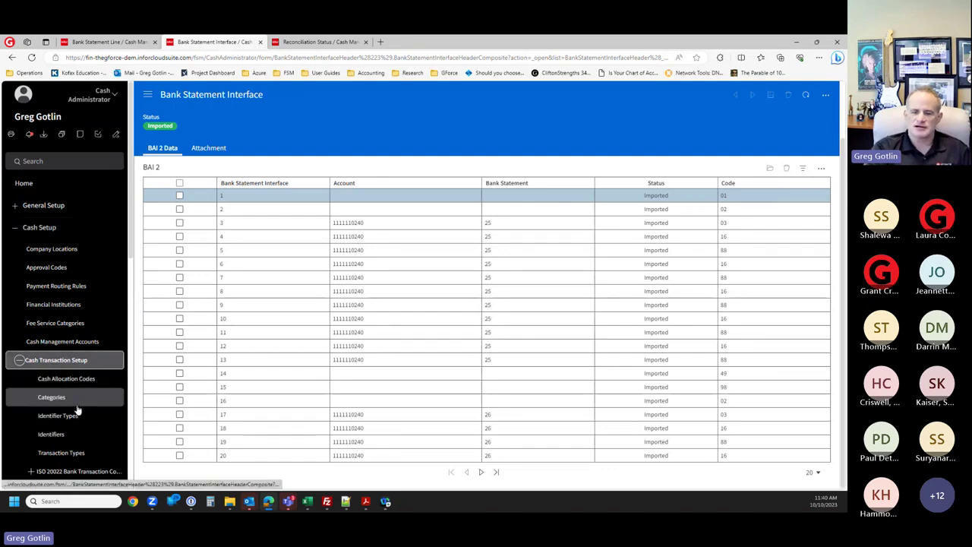
{"action": "left_click", "coordinate": [71, 399]}
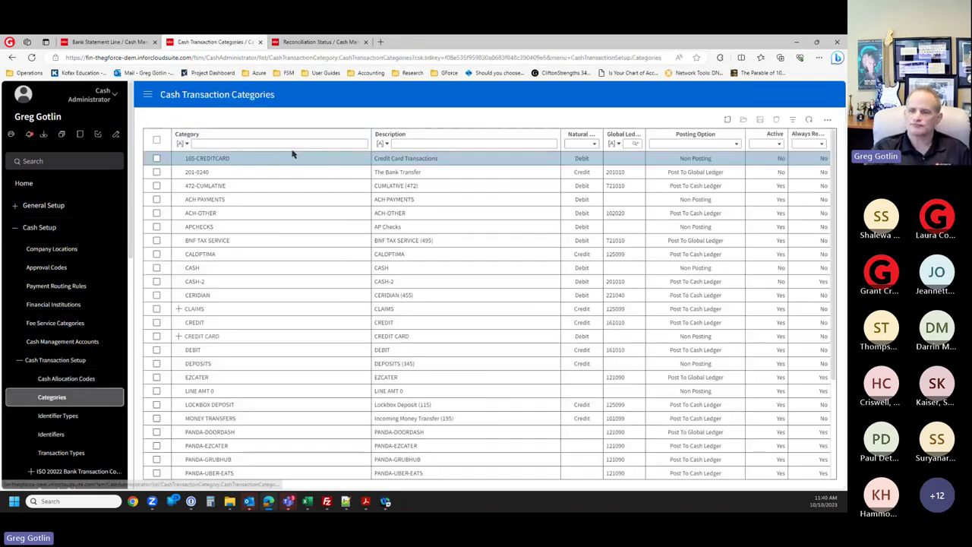
- Filter the categories by "payf" and open the PAYFLEX cash transaction category
{"action": "left_click", "coordinate": [268, 143]}
{"action": "type", "text": "payl"}
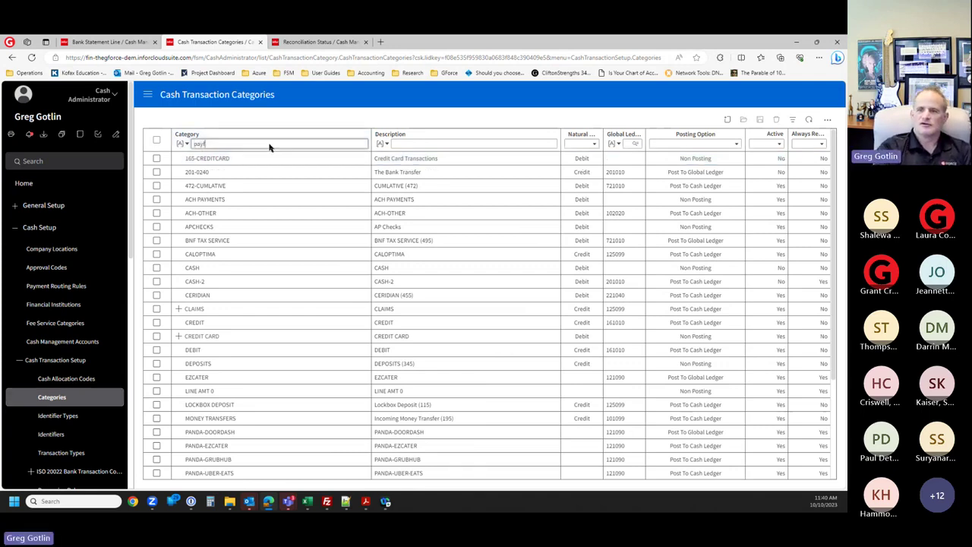
{"action": "key", "text": "Return"}
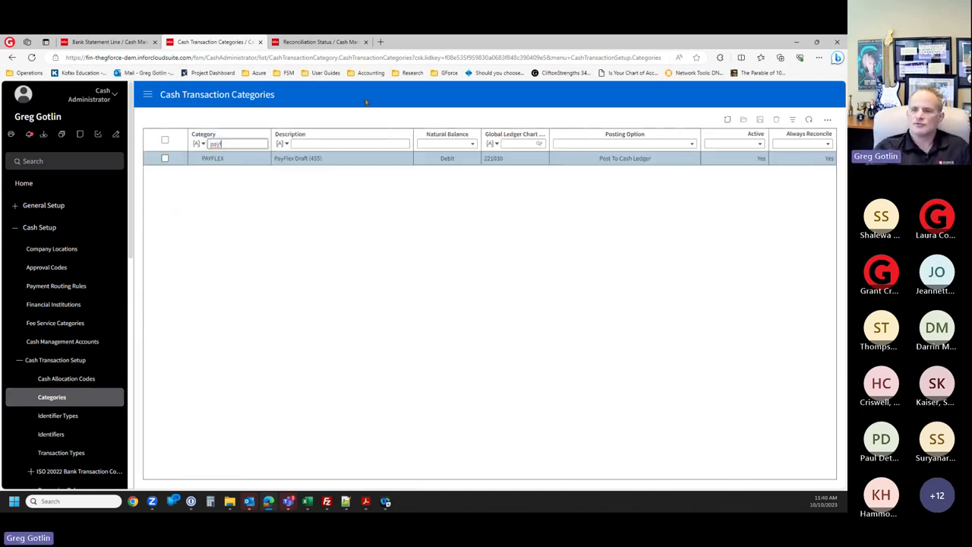
{"action": "double_click", "coordinate": [200, 162]}
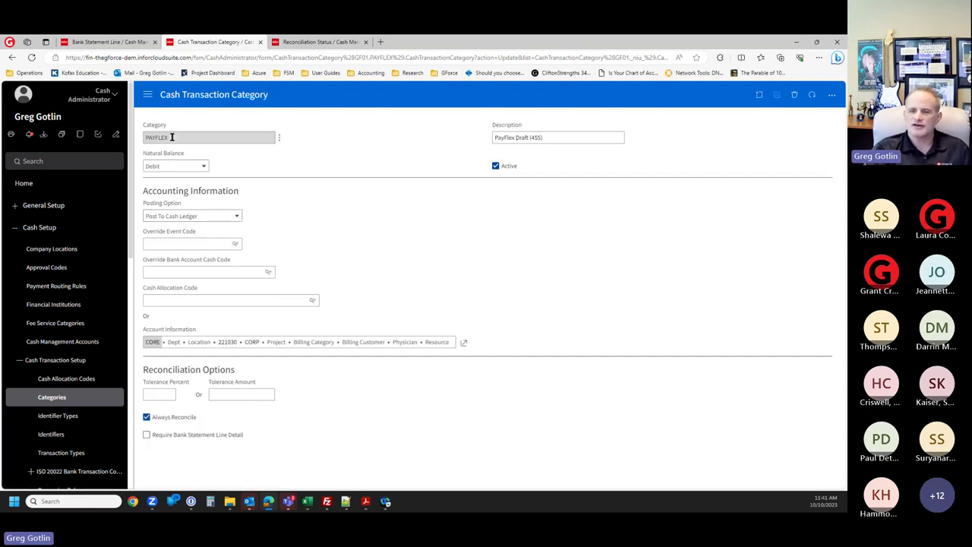
- Examine the PAYFLEX category's name, available posting options and cash allocation code, keeping Post To Cash Ledger selected
{"action": "double_click", "coordinate": [172, 137]}
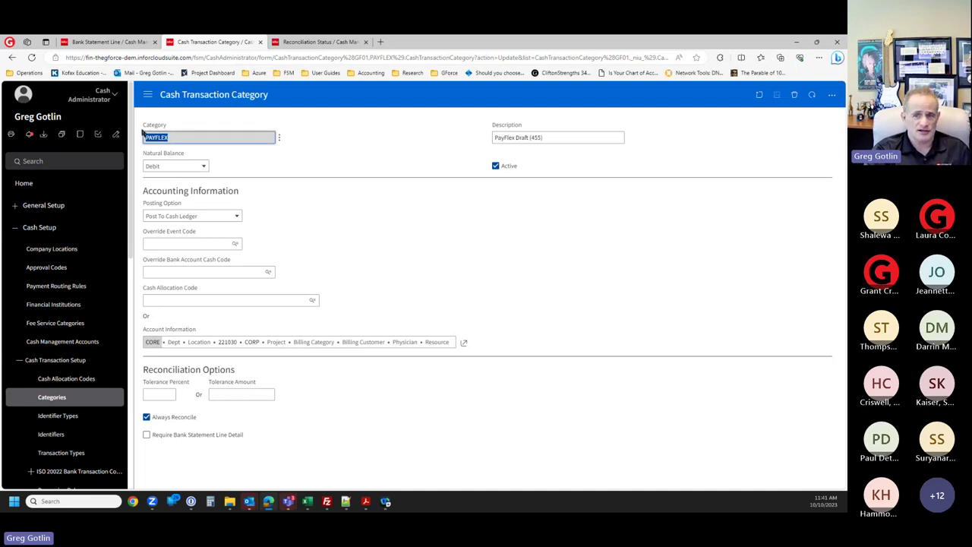
{"action": "left_click", "coordinate": [210, 217]}
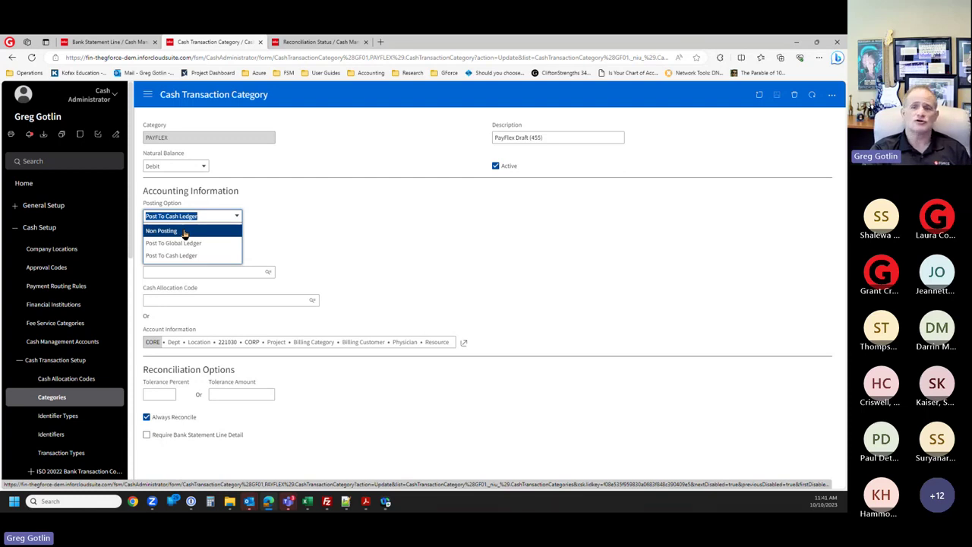
{"action": "left_click", "coordinate": [178, 258]}
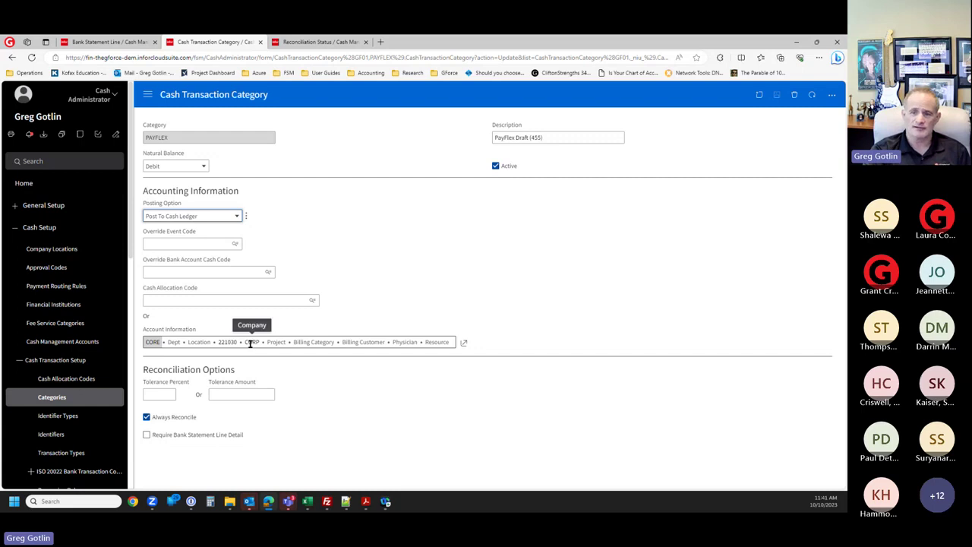
{"action": "left_click", "coordinate": [182, 302]}
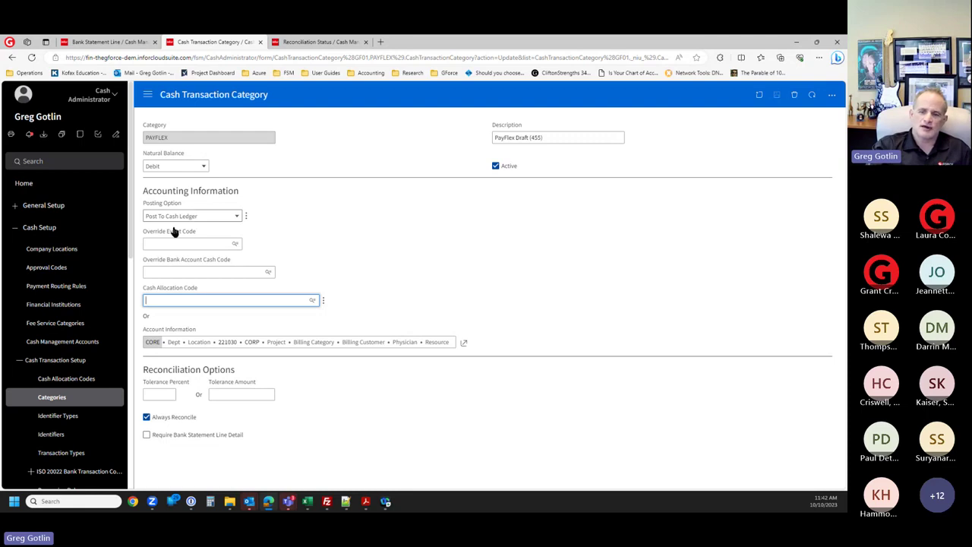
- Open the cash transaction Processing Rules, filter them by "payf" and open the PAYFLEX rule
{"action": "scroll", "coordinate": [74, 434], "scroll_direction": "down", "scroll_amount": 2}
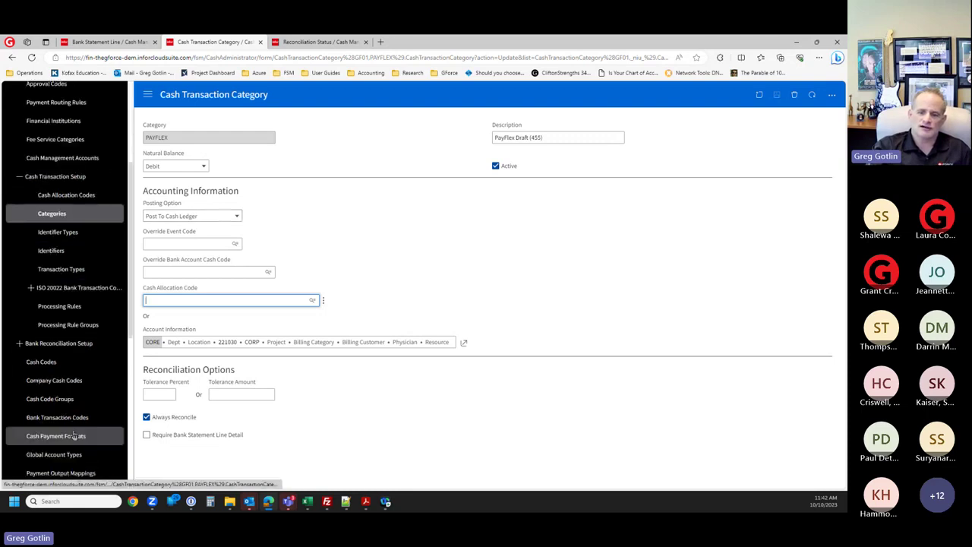
{"action": "left_click", "coordinate": [59, 306]}
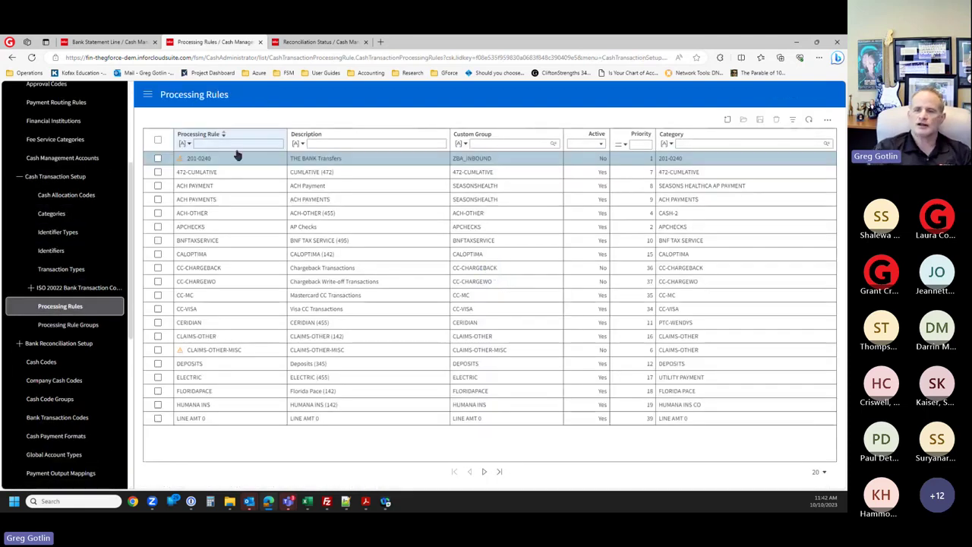
{"action": "type", "text": "payf"}
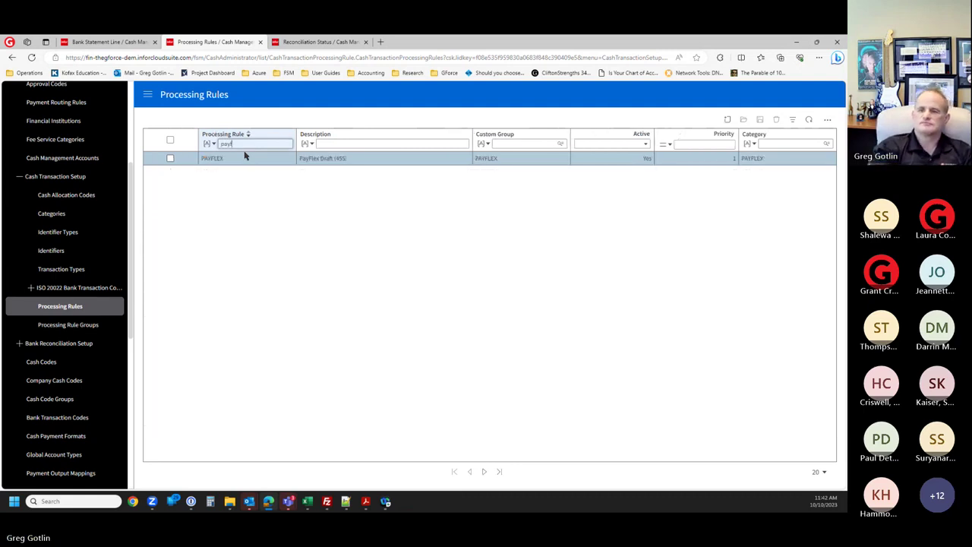
{"action": "key", "text": "Return"}
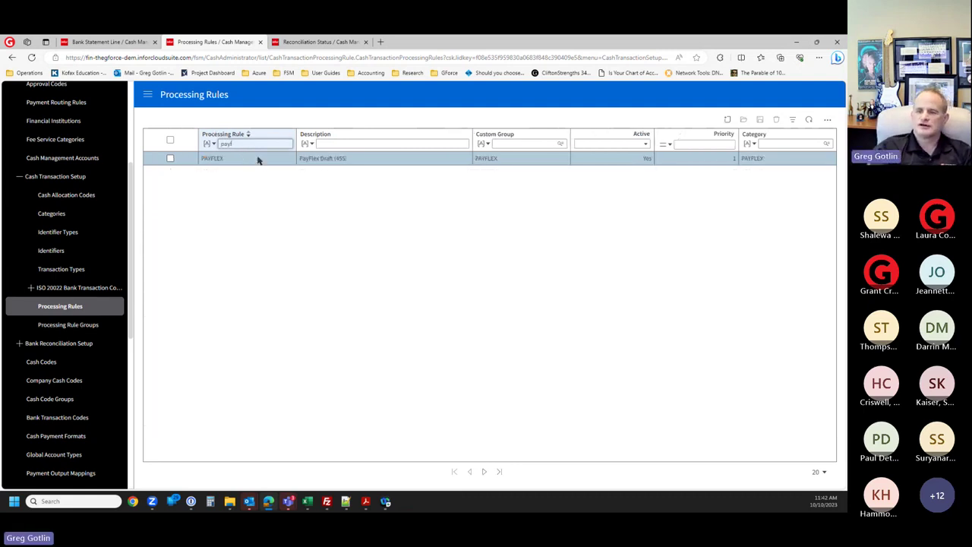
{"action": "left_click", "coordinate": [257, 158]}
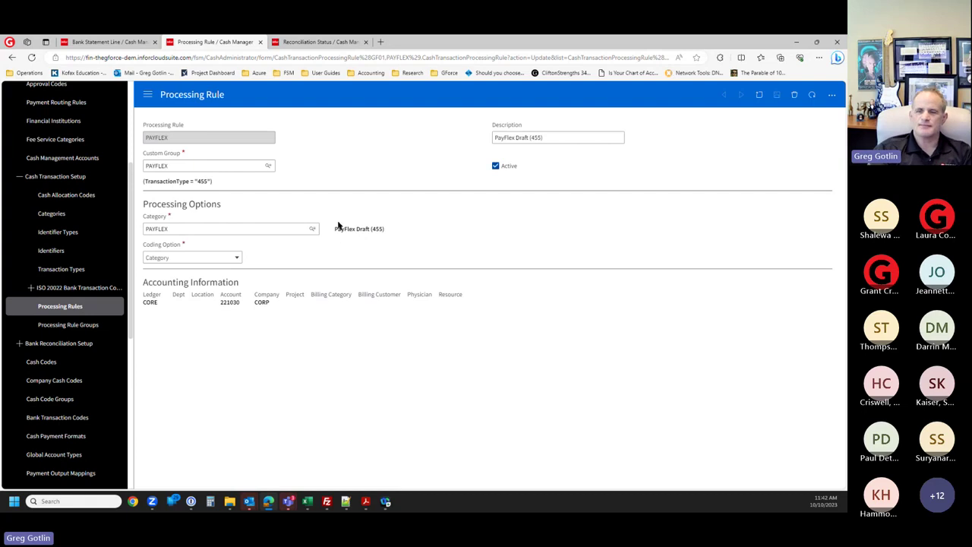
- Compare the PAYFLEX rule's transaction type condition with the 455 code in the Demo2.bai file in Notepad++, returning to the rule
{"action": "triple_click", "coordinate": [200, 181]}
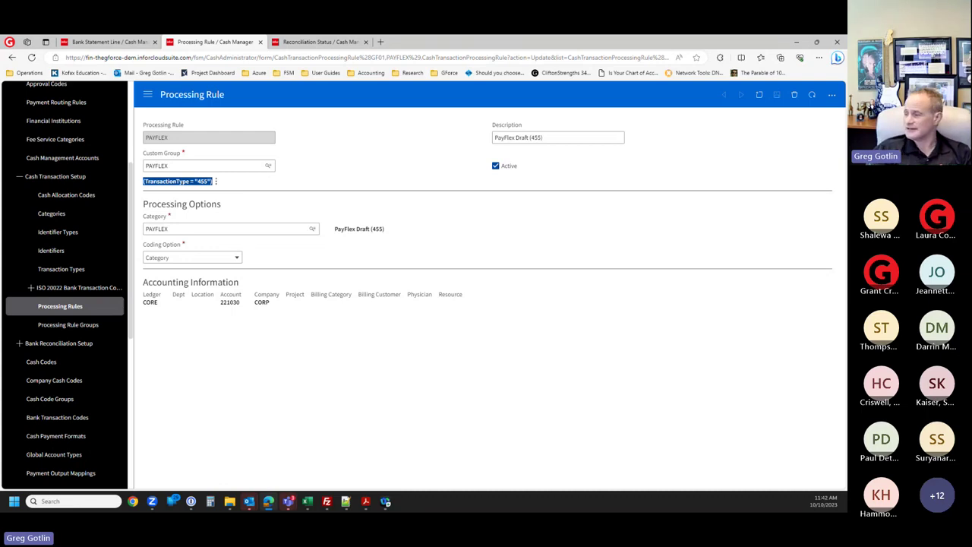
{"action": "key", "text": "alt+Tab"}
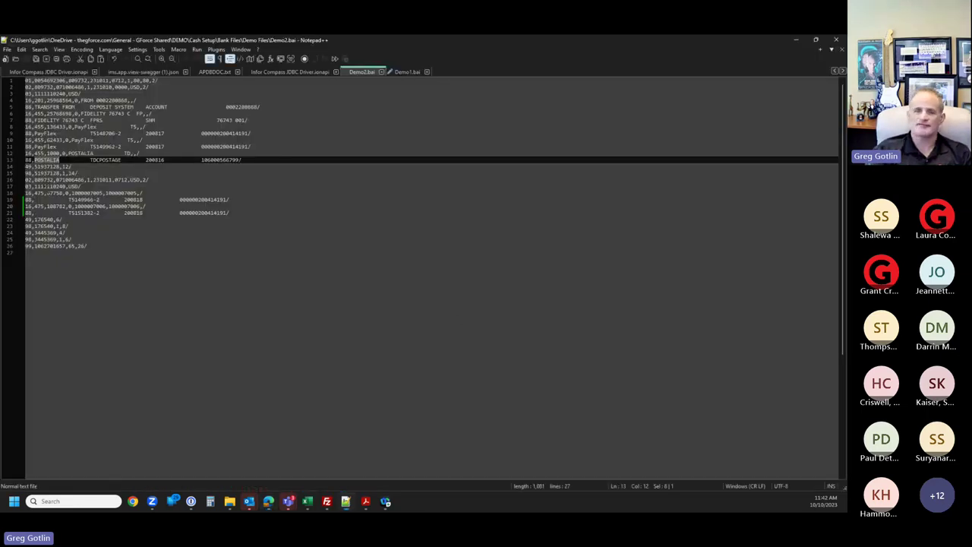
{"action": "double_click", "coordinate": [39, 153]}
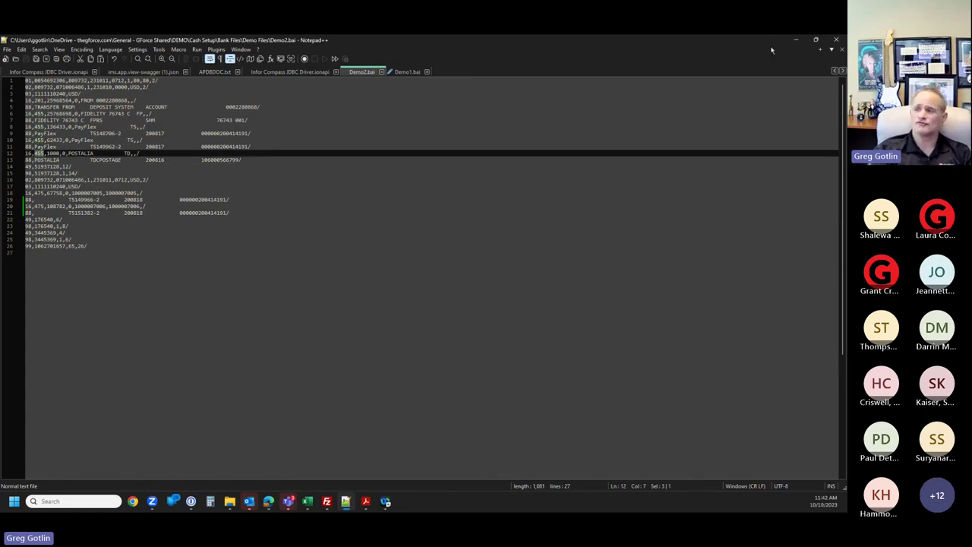
{"action": "left_click", "coordinate": [795, 41]}
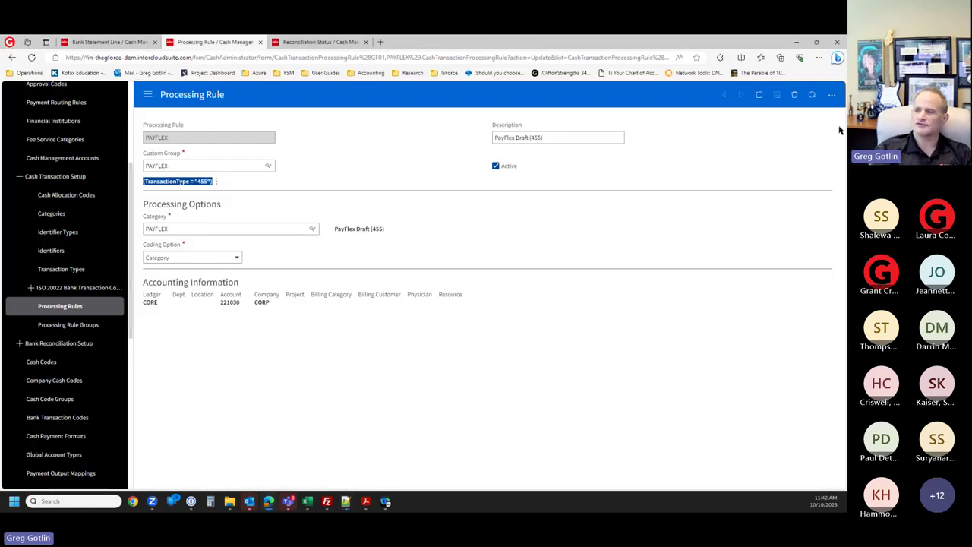
- Return to the processing rules list, open the FLORIDAPACE rule and examine its text reference and transaction type conditions
{"action": "left_click", "coordinate": [42, 312]}
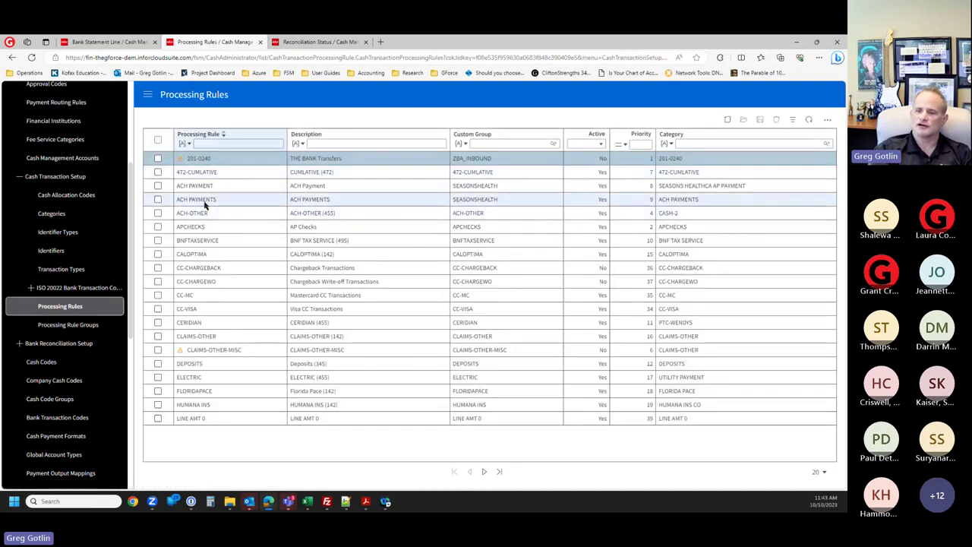
{"action": "left_click", "coordinate": [207, 390]}
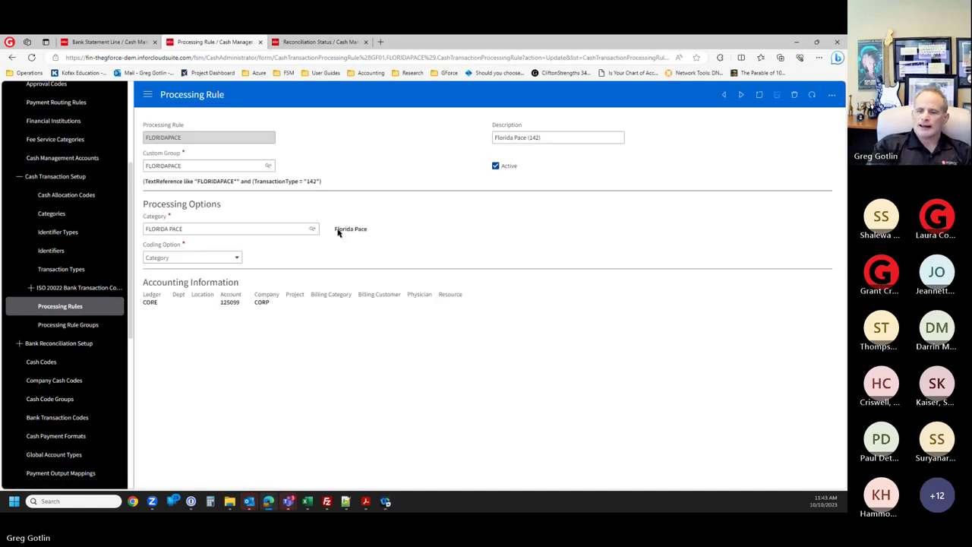
{"action": "double_click", "coordinate": [205, 181]}
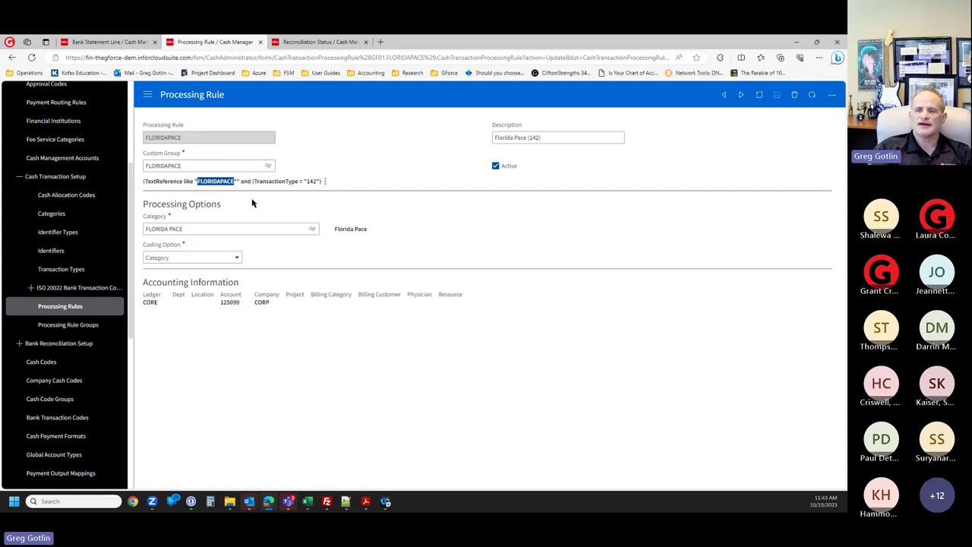
{"action": "double_click", "coordinate": [311, 181]}
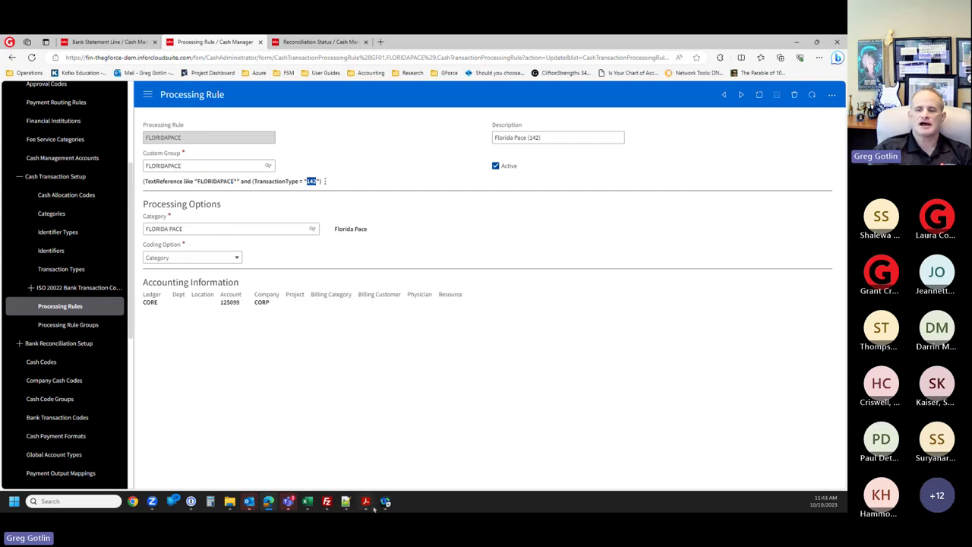
{"action": "mouse_move", "coordinate": [372, 511]}
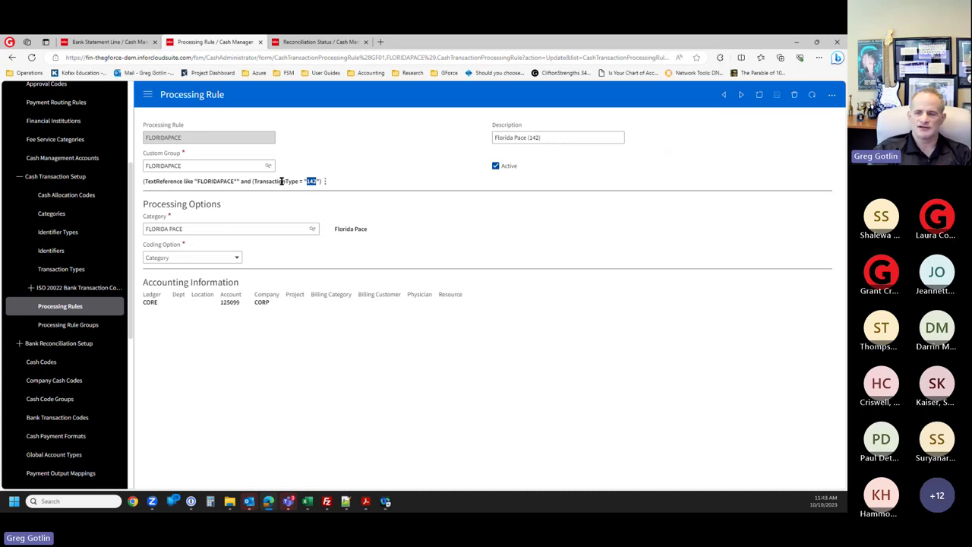
- Examine the FLORIDAPACE rule's text reference condition and try the Processing Rule coding option, restoring Category
{"action": "double_click", "coordinate": [155, 182]}
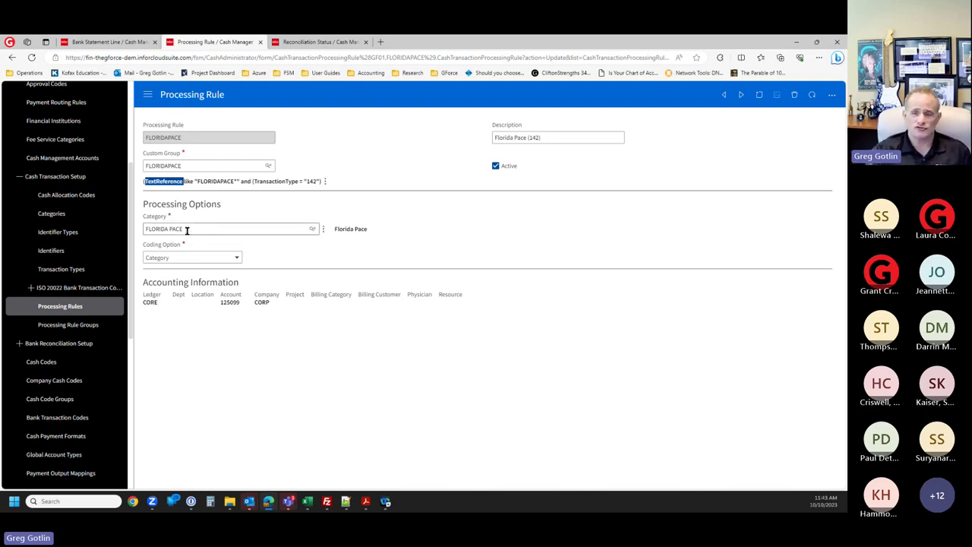
{"action": "left_click", "coordinate": [195, 257]}
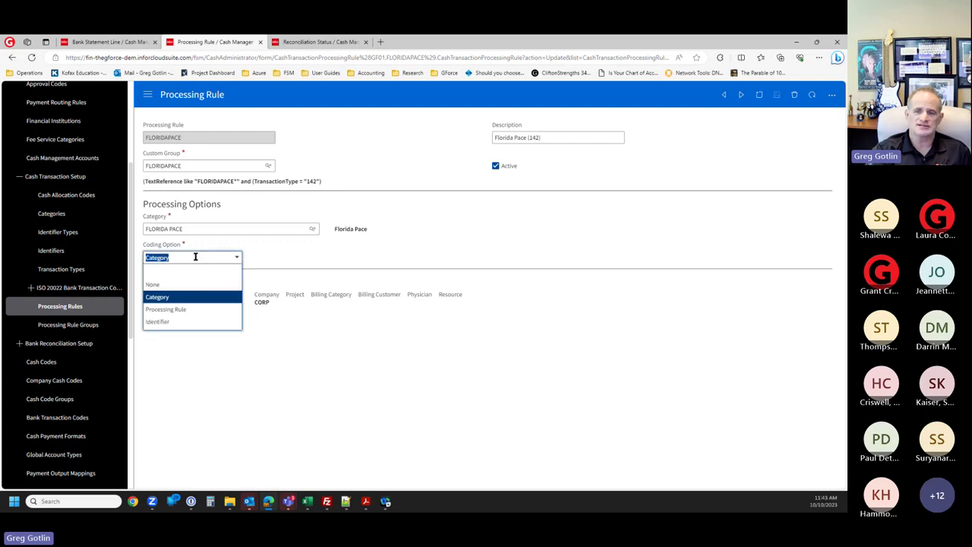
{"action": "left_click", "coordinate": [182, 310]}
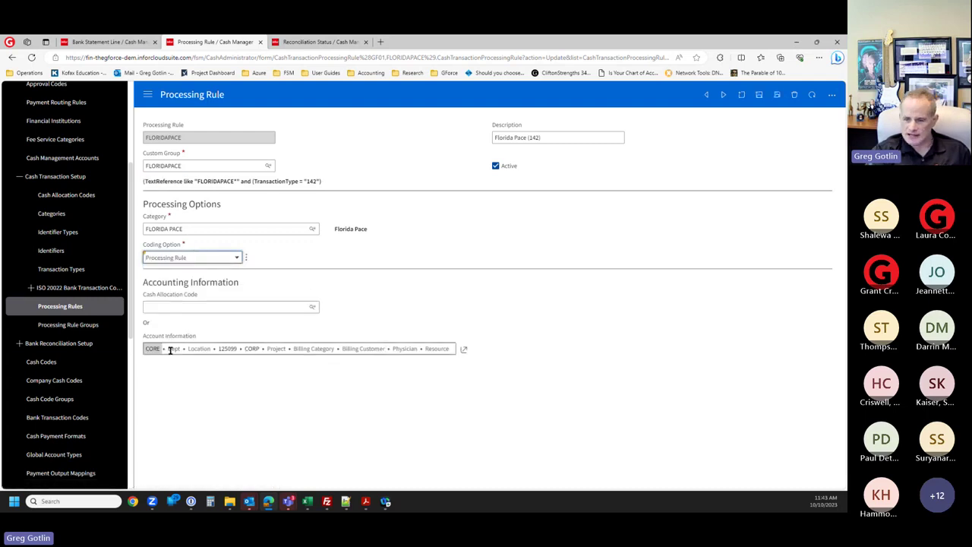
{"action": "left_click", "coordinate": [203, 258]}
{"action": "left_click", "coordinate": [195, 285]}
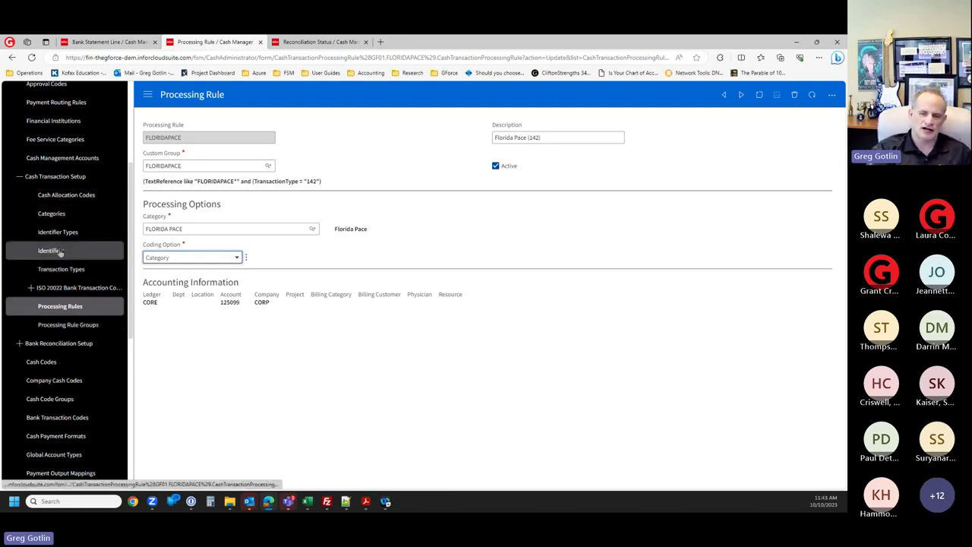
{"action": "scroll", "coordinate": [65, 304], "scroll_direction": "up", "scroll_amount": 5}
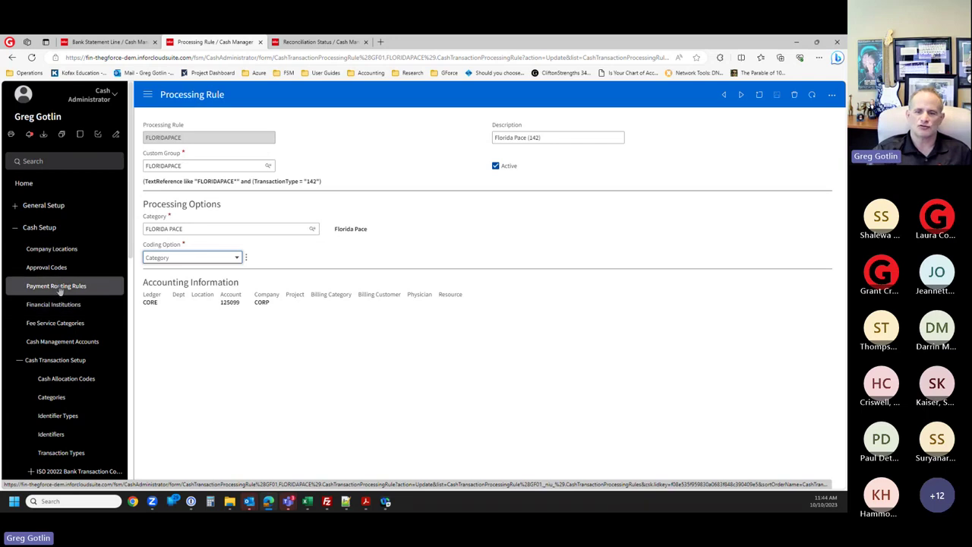
- Return to the Cash Manager bank statements list and open statement 25 dated 10/10/2023
{"action": "left_click", "coordinate": [106, 42]}
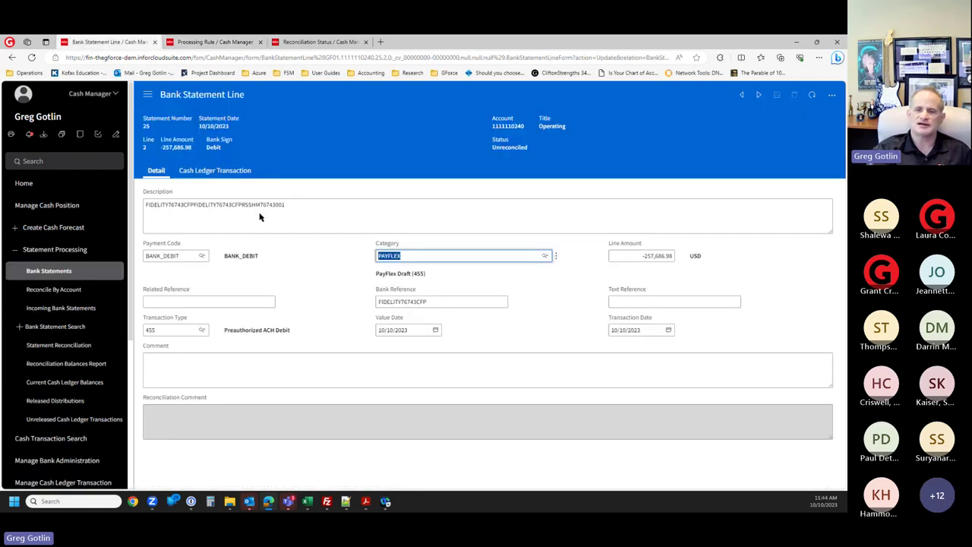
{"action": "left_click", "coordinate": [50, 275]}
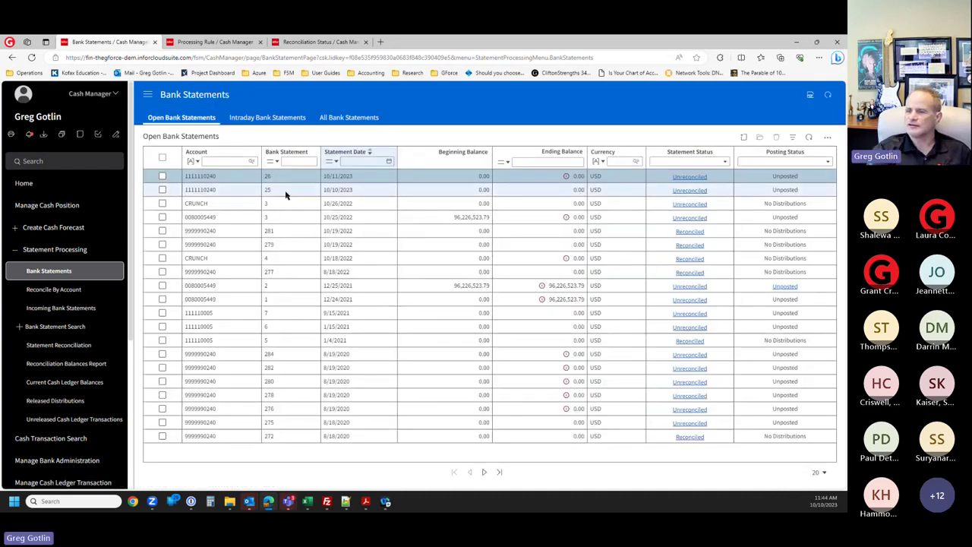
{"action": "double_click", "coordinate": [285, 190]}
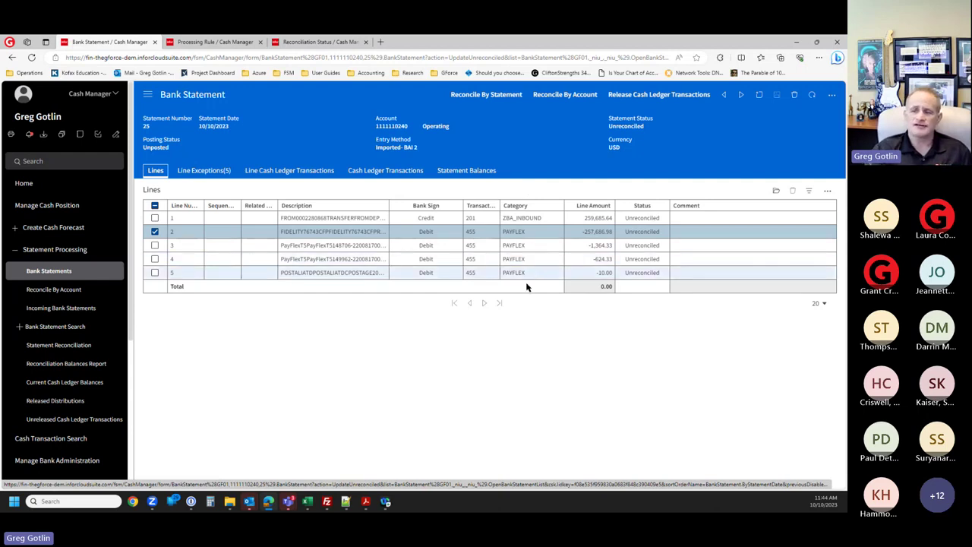
- Search the categories for "unca" and try assigning UNCATEGORIZED to statement line 2, discarding the edit with a refresh
{"action": "double_click", "coordinate": [534, 231]}
{"action": "left_click", "coordinate": [555, 231]}
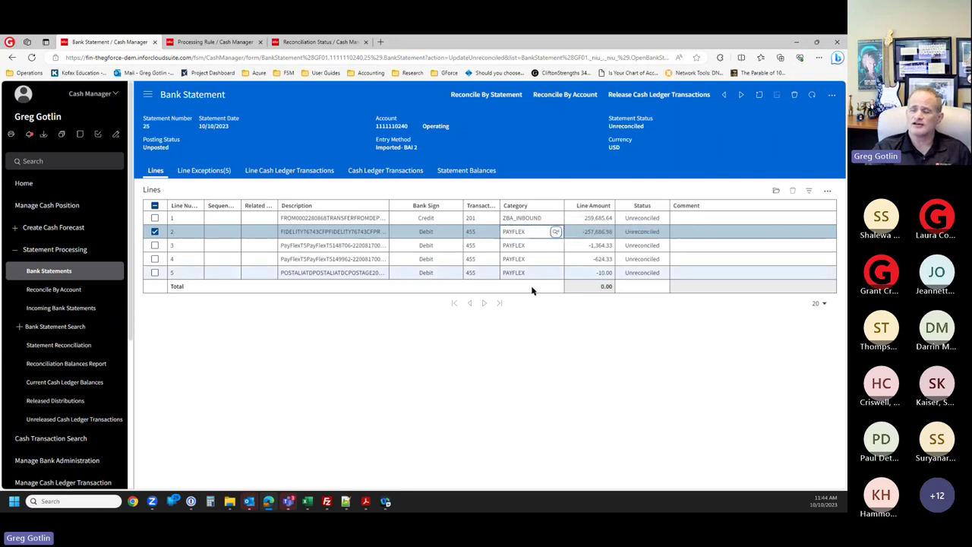
{"action": "left_click", "coordinate": [329, 245]}
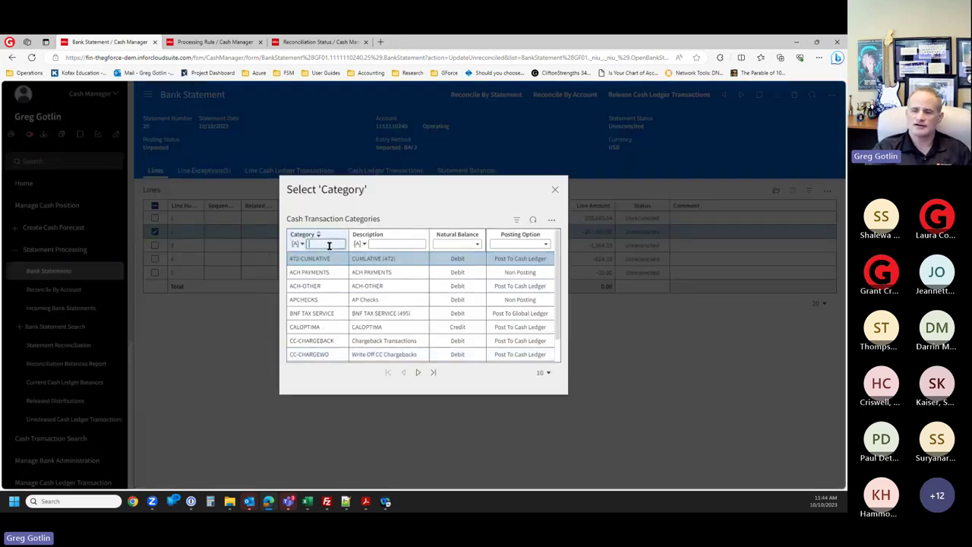
{"action": "type", "text": "unca"}
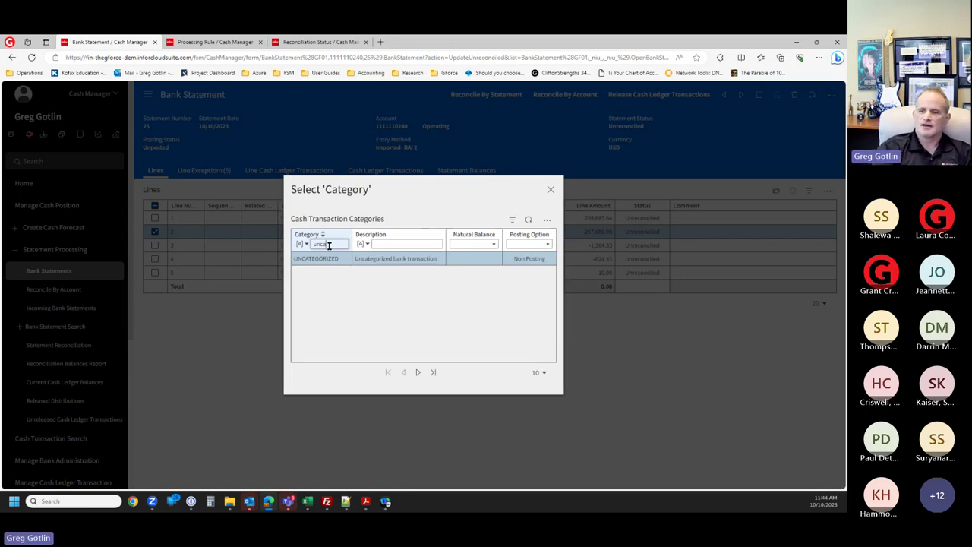
{"action": "left_click", "coordinate": [315, 258]}
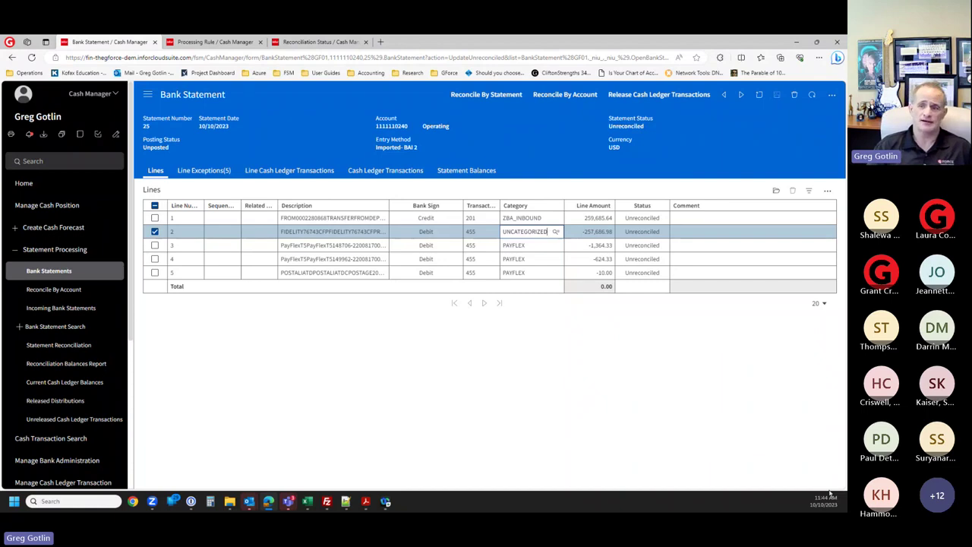
{"action": "left_click", "coordinate": [812, 94]}
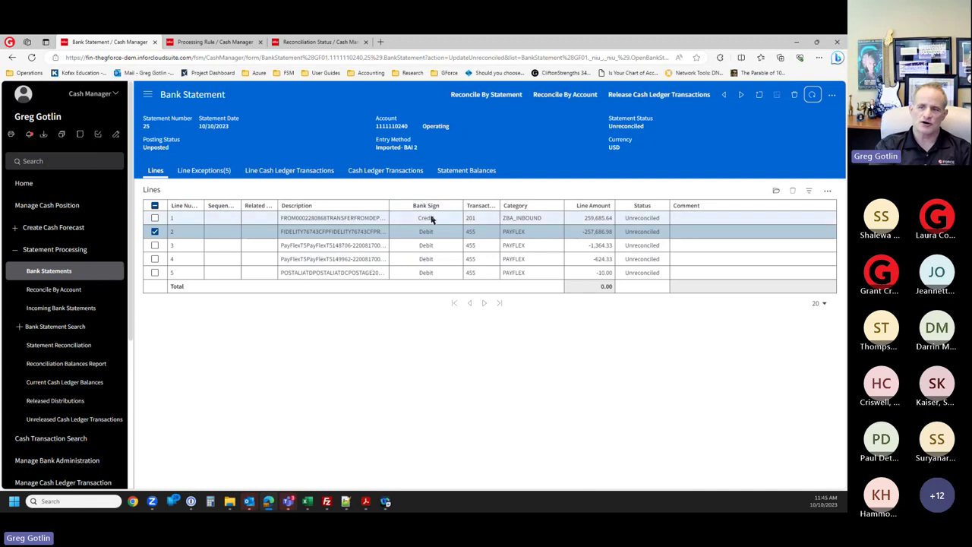
- Select all cash ledger transactions of the statement, start releasing them, cancel the confirmation and return to the statement lines
{"action": "left_click", "coordinate": [385, 171]}
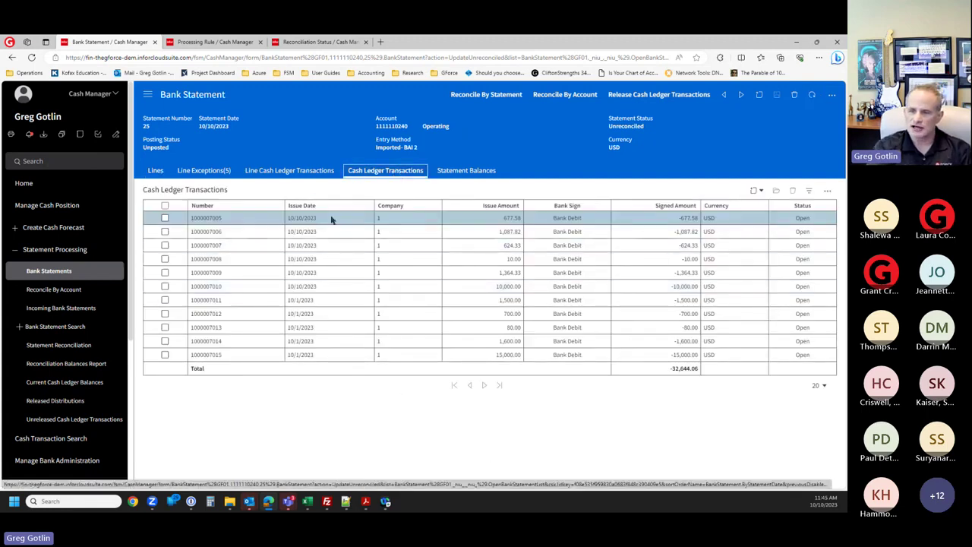
{"action": "left_click", "coordinate": [164, 207]}
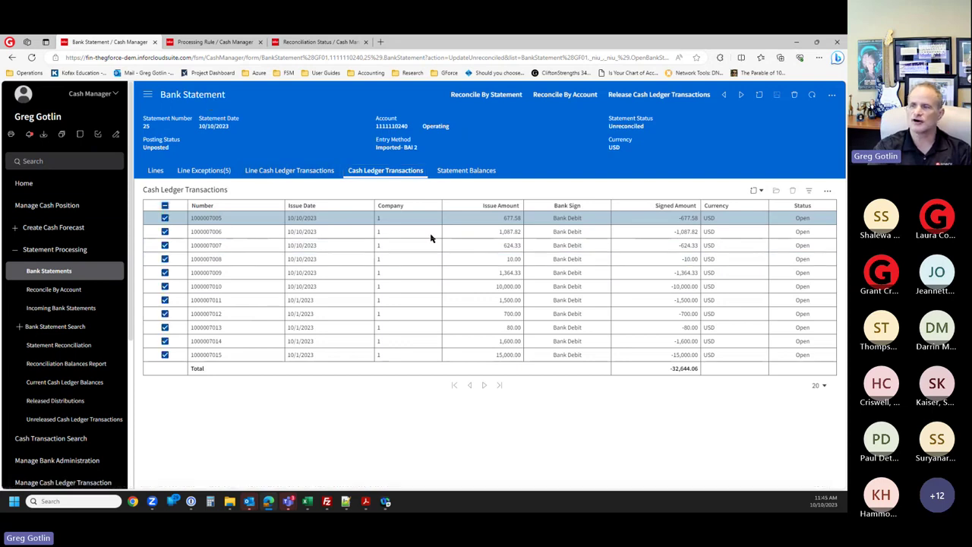
{"action": "left_click", "coordinate": [641, 94]}
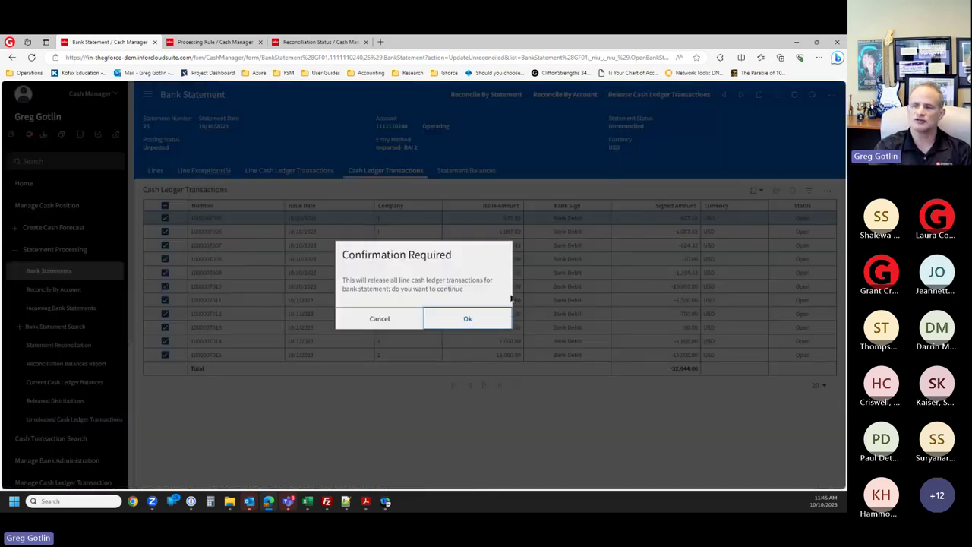
{"action": "left_click", "coordinate": [366, 323]}
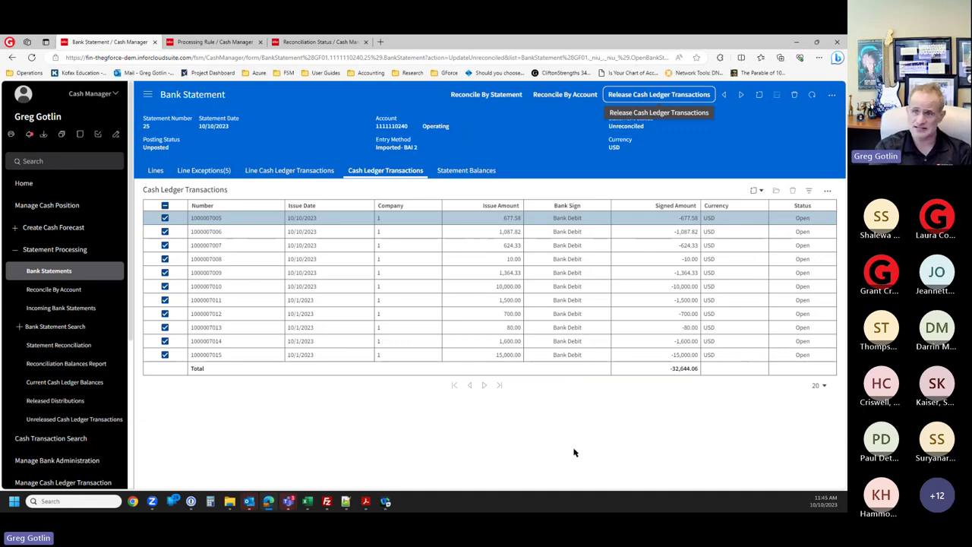
{"action": "left_click", "coordinate": [155, 171]}
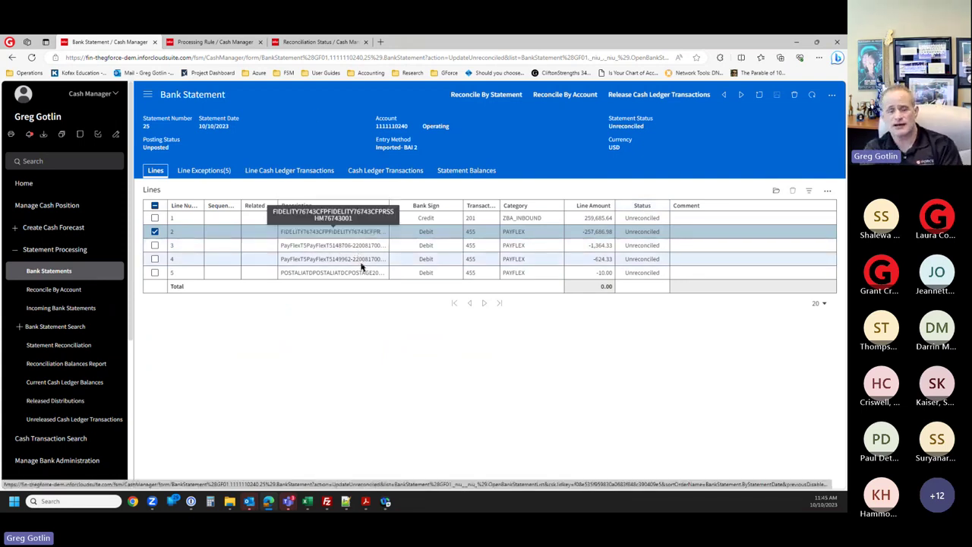
- Open the October 2023 Operating Cash reconciliation and compare its ledger amount with the total of statement 25's cash ledger transactions
{"action": "left_click", "coordinate": [312, 42]}
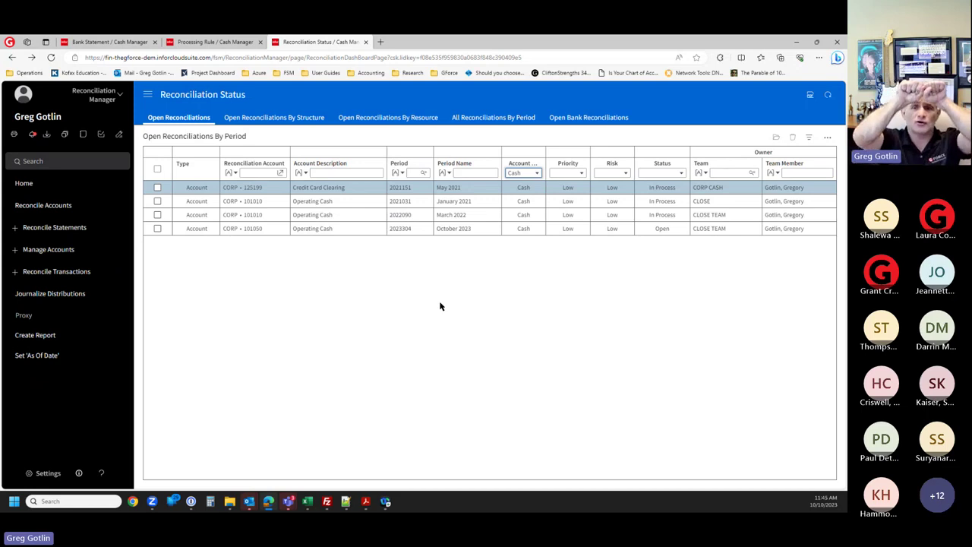
{"action": "double_click", "coordinate": [269, 230]}
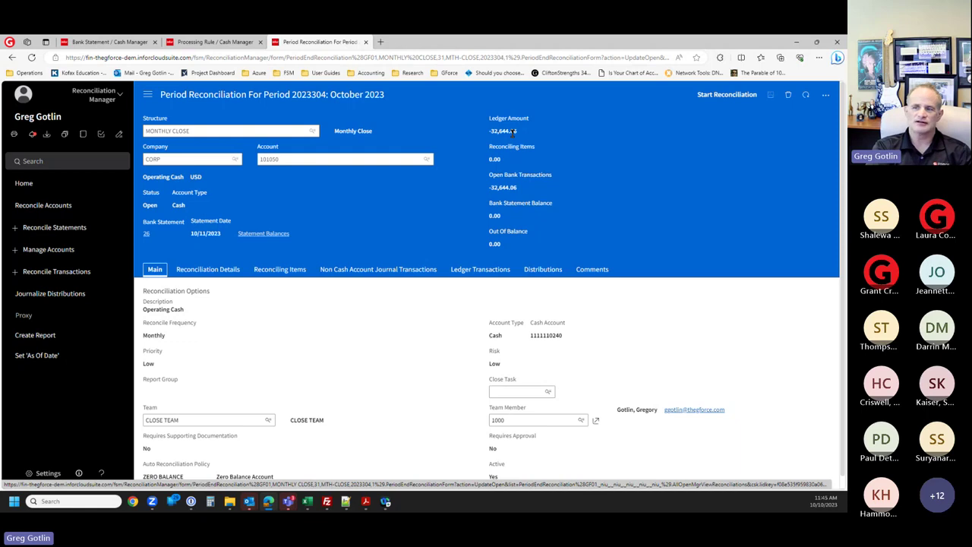
{"action": "left_click", "coordinate": [217, 43]}
{"action": "left_click", "coordinate": [108, 42]}
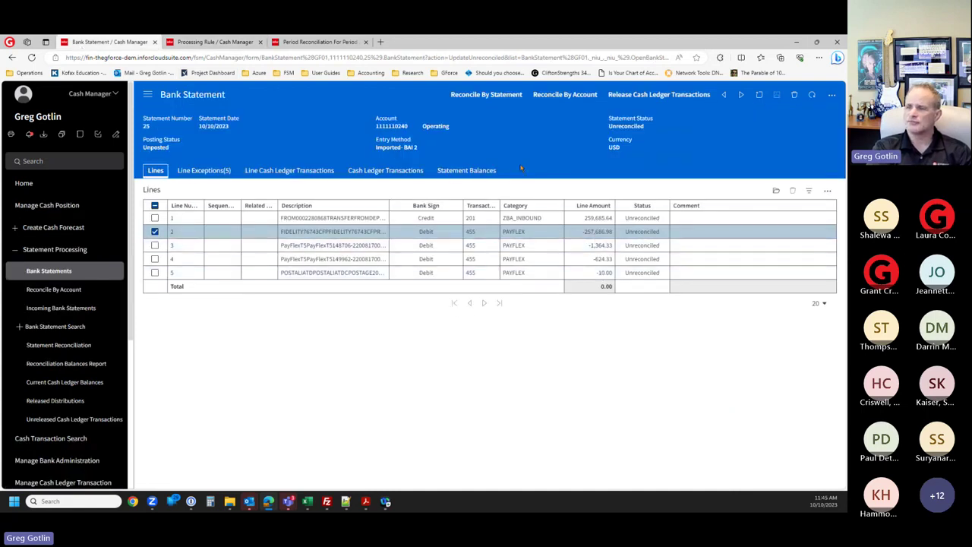
{"action": "left_click", "coordinate": [389, 173]}
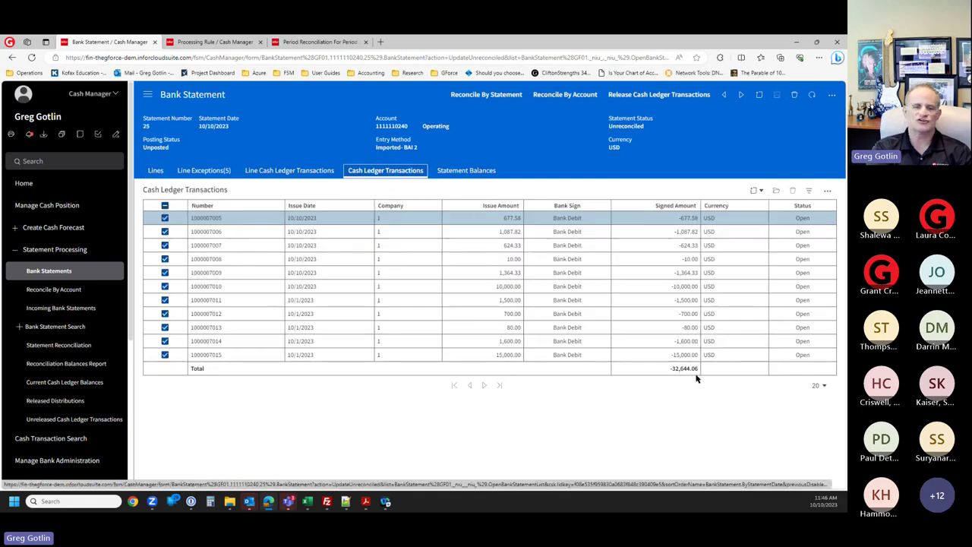
{"action": "left_click", "coordinate": [318, 41]}
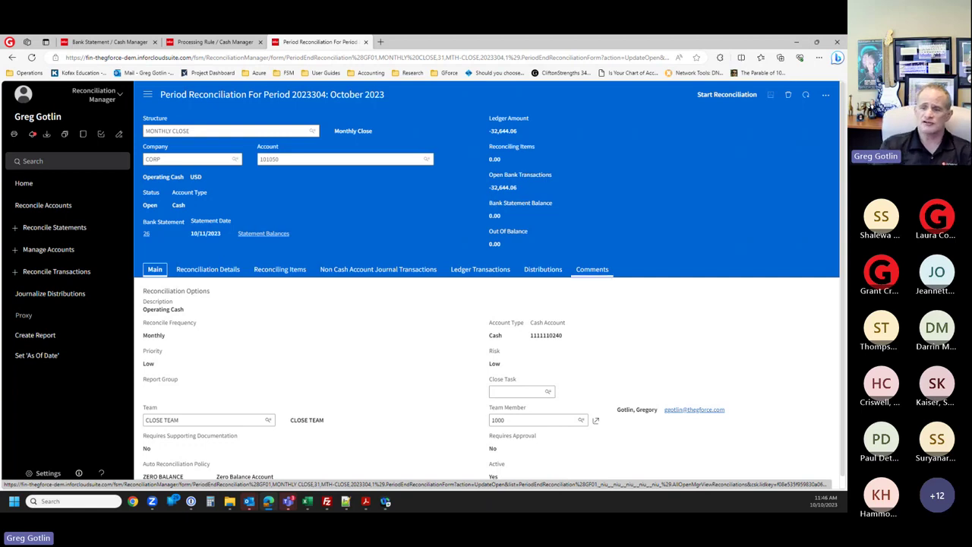
- Revisit the statement's cash ledger transactions and the FLORIDAPACE rule, returning to examine the reconciliation's ledger amount, company and account
{"action": "left_click", "coordinate": [87, 45]}
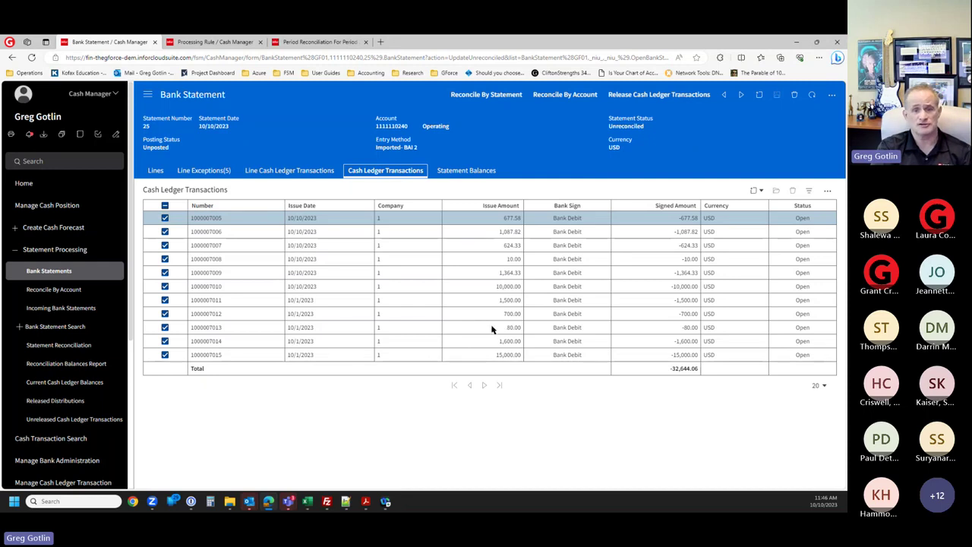
{"action": "left_click", "coordinate": [211, 44]}
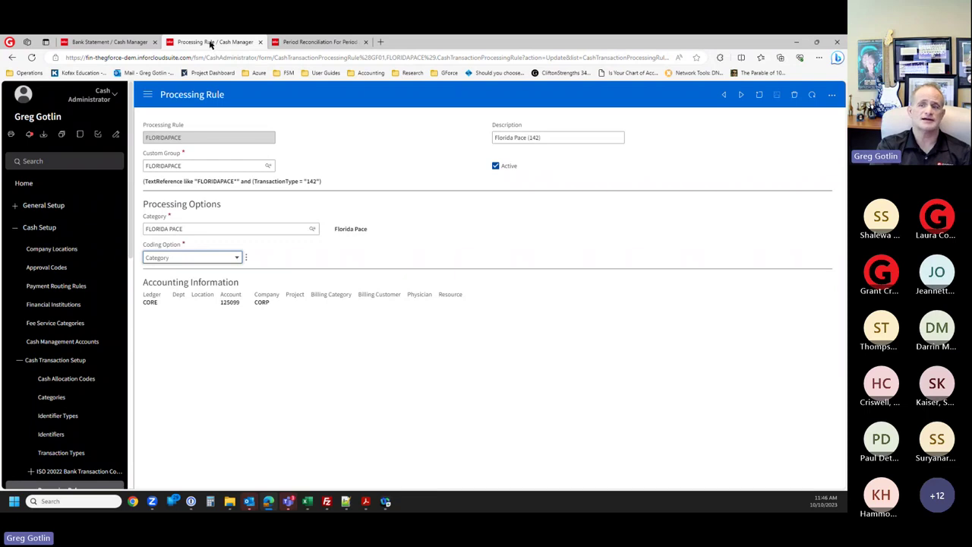
{"action": "left_click", "coordinate": [332, 42]}
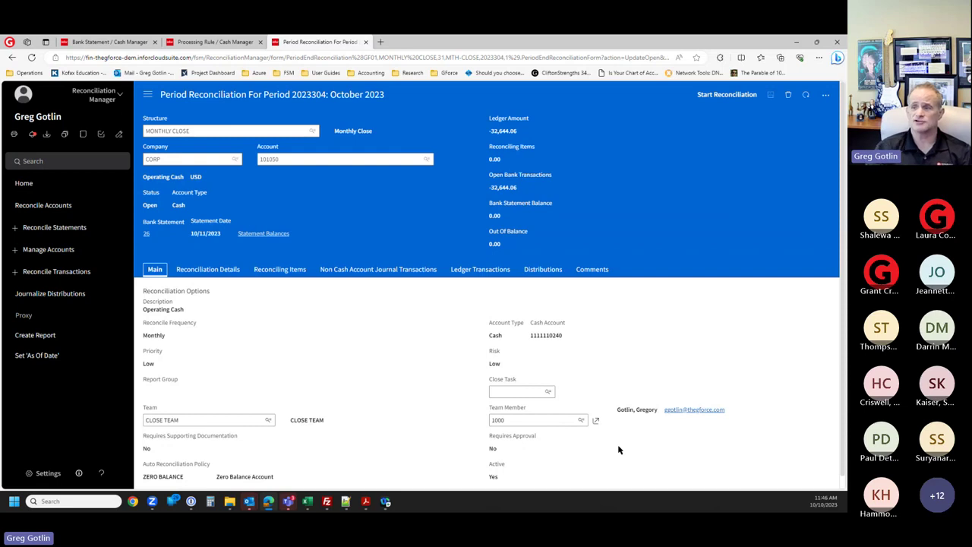
{"action": "left_click_drag", "start_coordinate": [511, 141], "coordinate": [520, 134]}
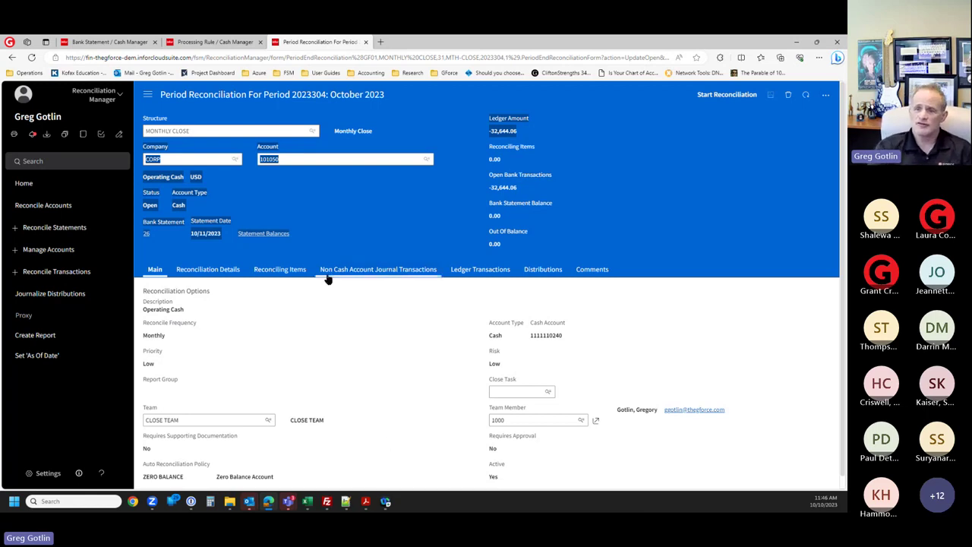
{"action": "left_click", "coordinate": [178, 162]}
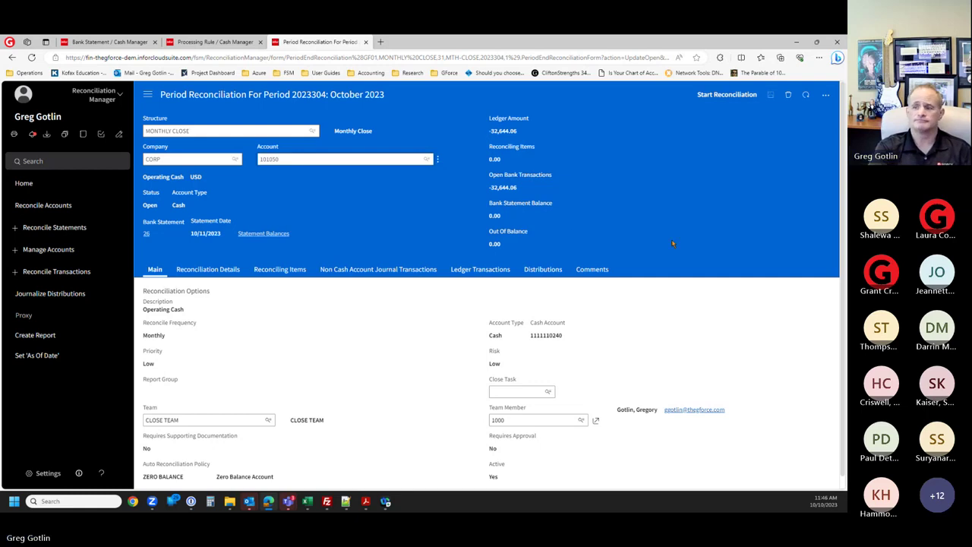
- View the October 2023 reconciliation details and start a new reconciling item
{"action": "left_click", "coordinate": [228, 273]}
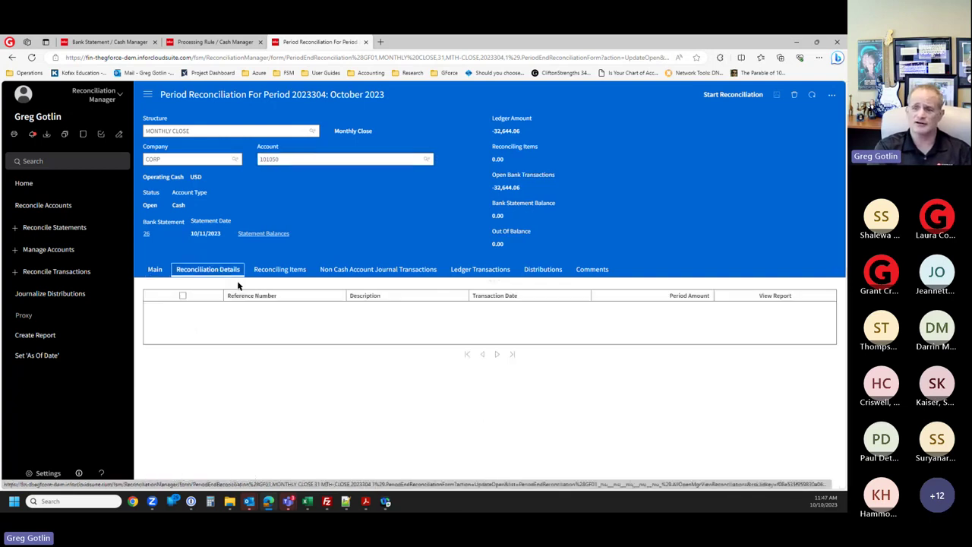
{"action": "left_click", "coordinate": [296, 274]}
{"action": "left_click", "coordinate": [744, 289]}
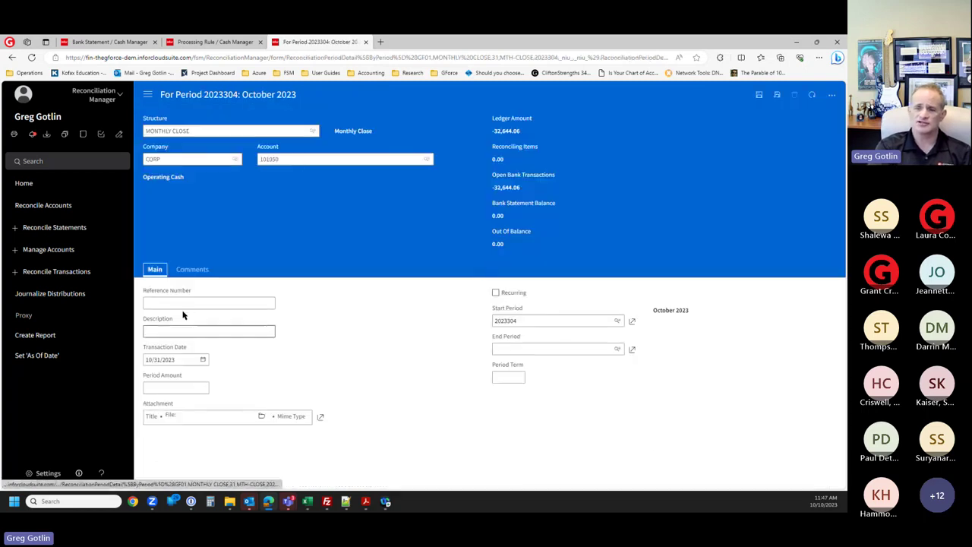
- Create a reconciling item for October 2023 with reference number RESEARCHING and a period amount of -32,644.06
{"action": "left_click", "coordinate": [196, 383]}
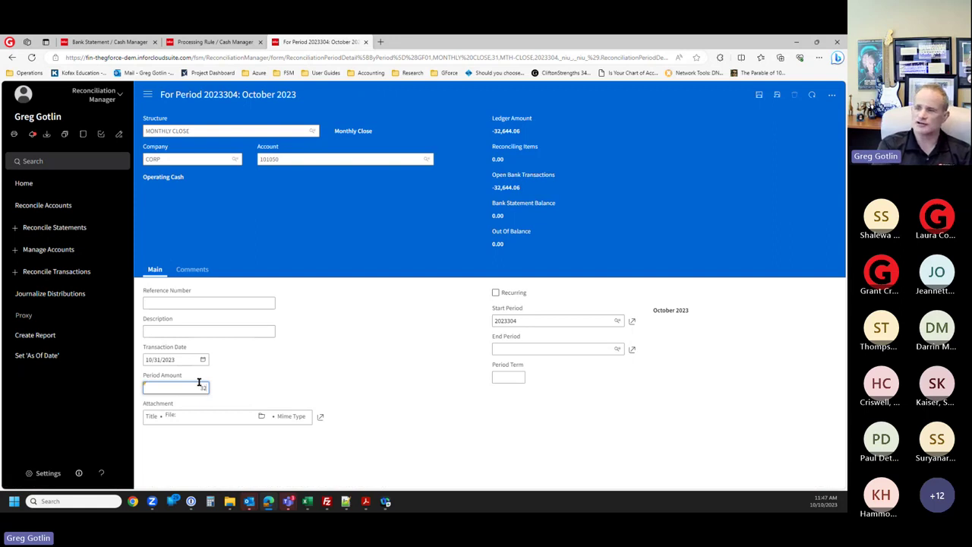
{"action": "type", "text": "32644.06"}
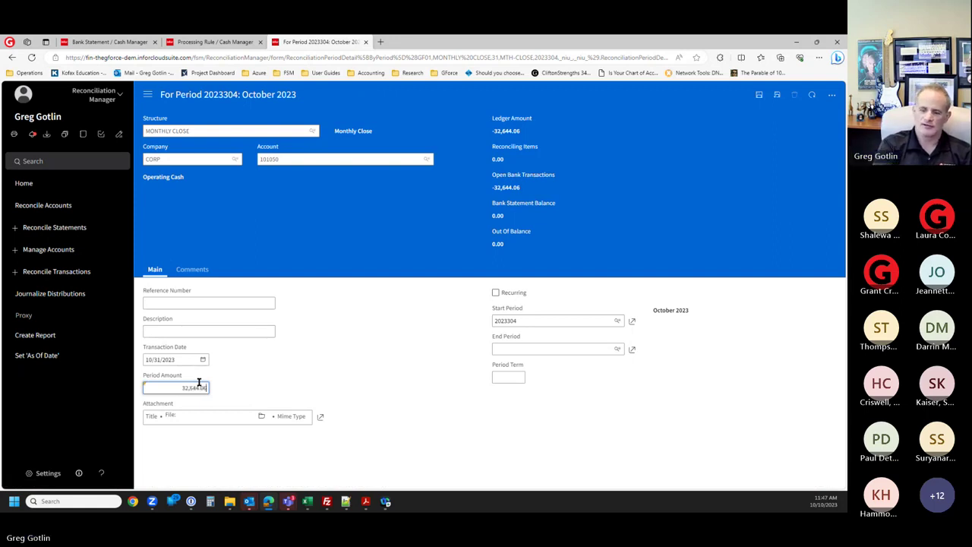
{"action": "key", "text": "Tab"}
{"action": "left_click", "coordinate": [176, 388]}
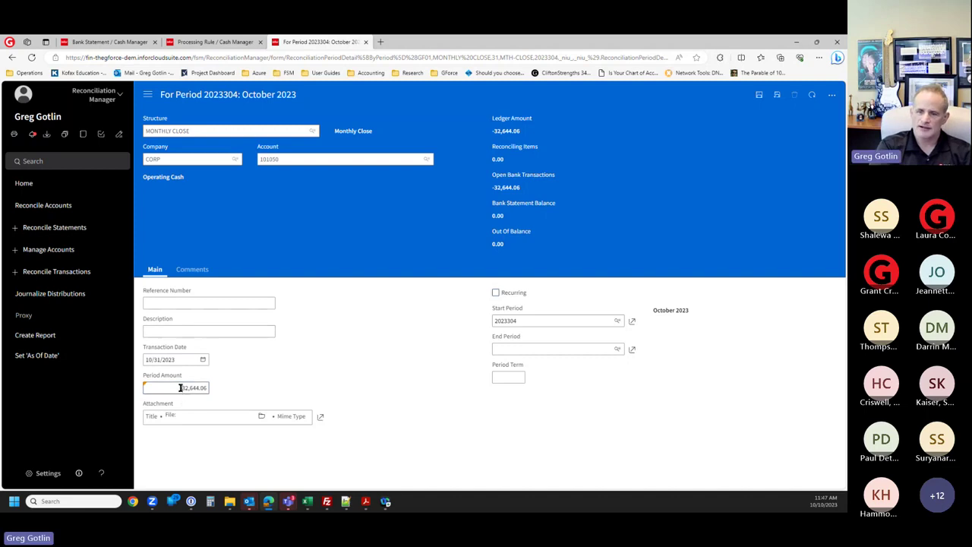
{"action": "type", "text": "-"}
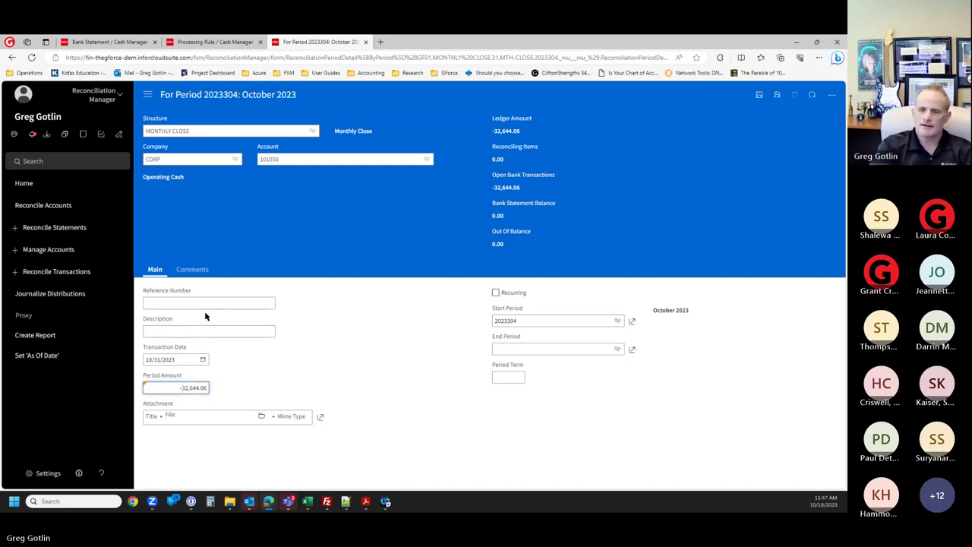
{"action": "left_click", "coordinate": [205, 306]}
{"action": "type", "text": "RES"}
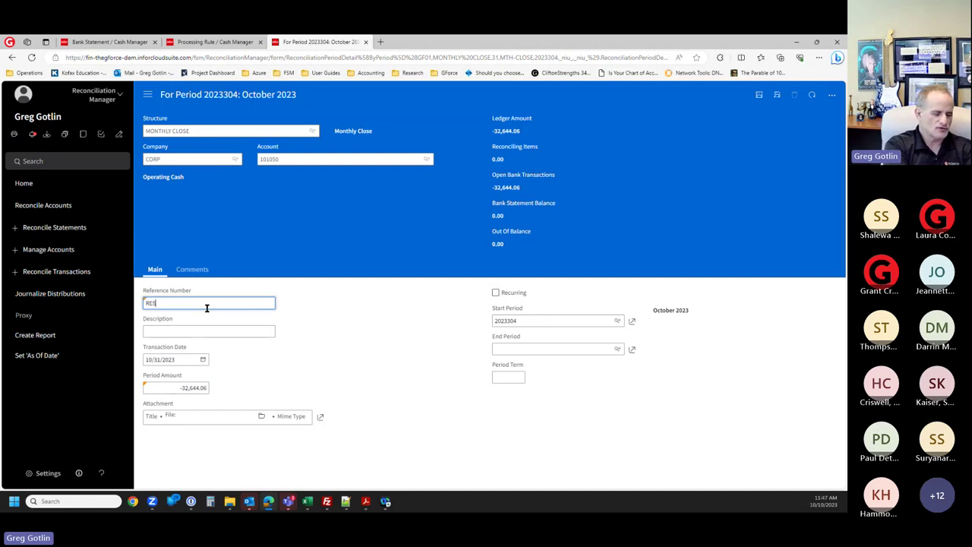
{"action": "type", "text": "EARCHING"}
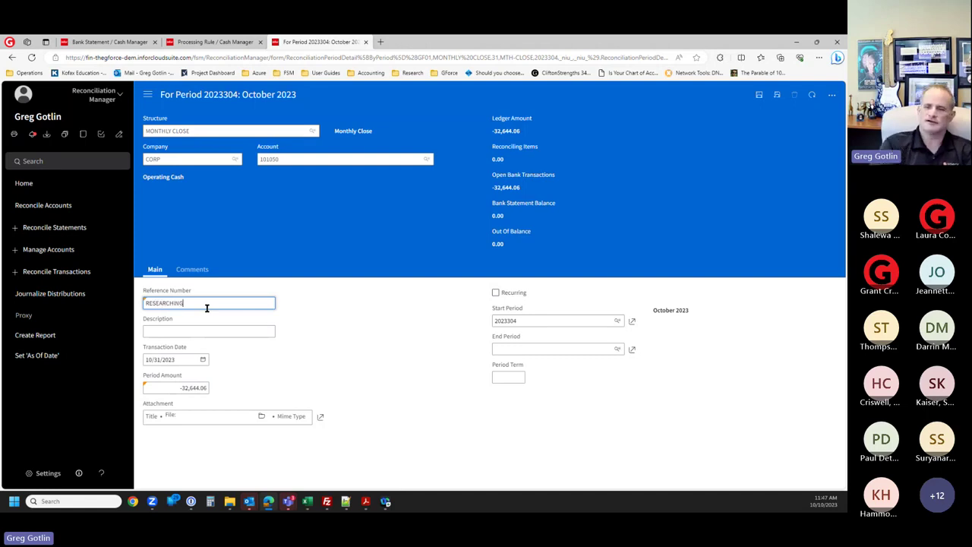
{"action": "left_click", "coordinate": [759, 96]}
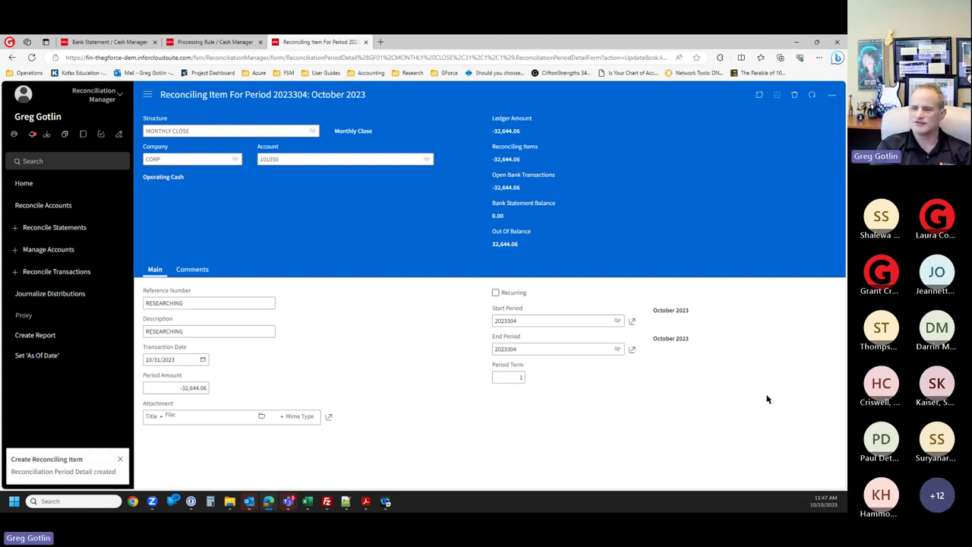
- Change the reconciling item's period amount to positive 32,644.06 and save it
{"action": "left_click", "coordinate": [172, 388]}
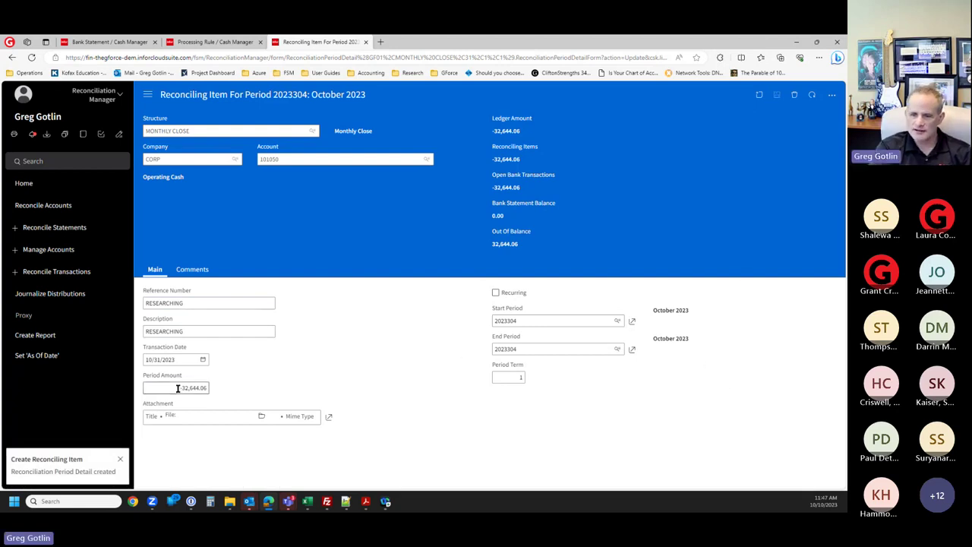
{"action": "key", "text": "Delete"}
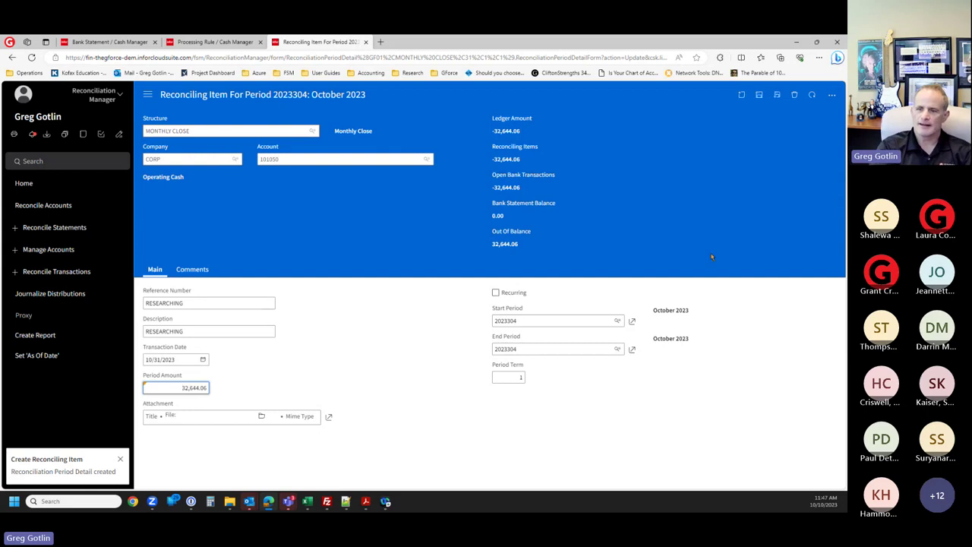
{"action": "left_click", "coordinate": [759, 95]}
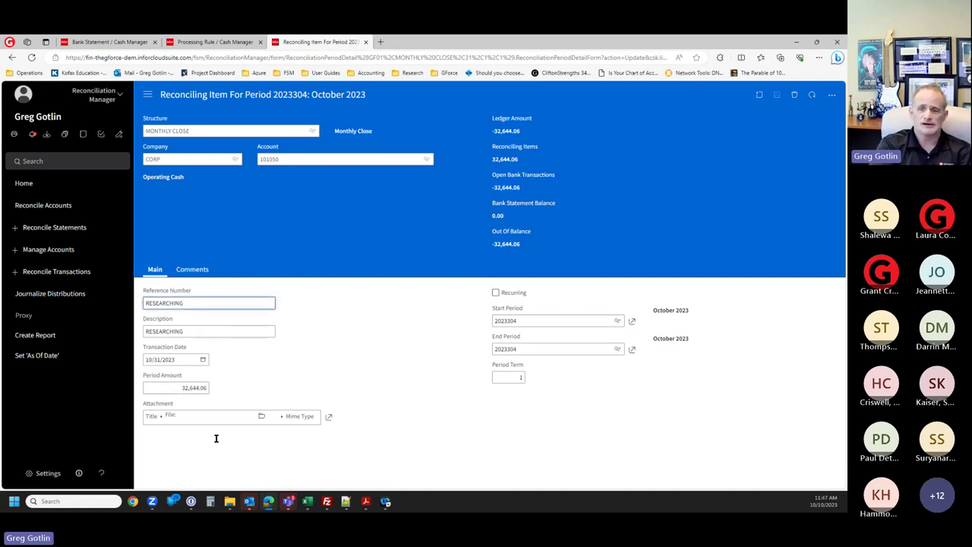
- Clear the reconciling item's period amount, save the item and return to the October 2023 period reconciliation
{"action": "left_click_drag", "start_coordinate": [145, 391], "coordinate": [218, 397]}
{"action": "key", "text": "BackSpace"}
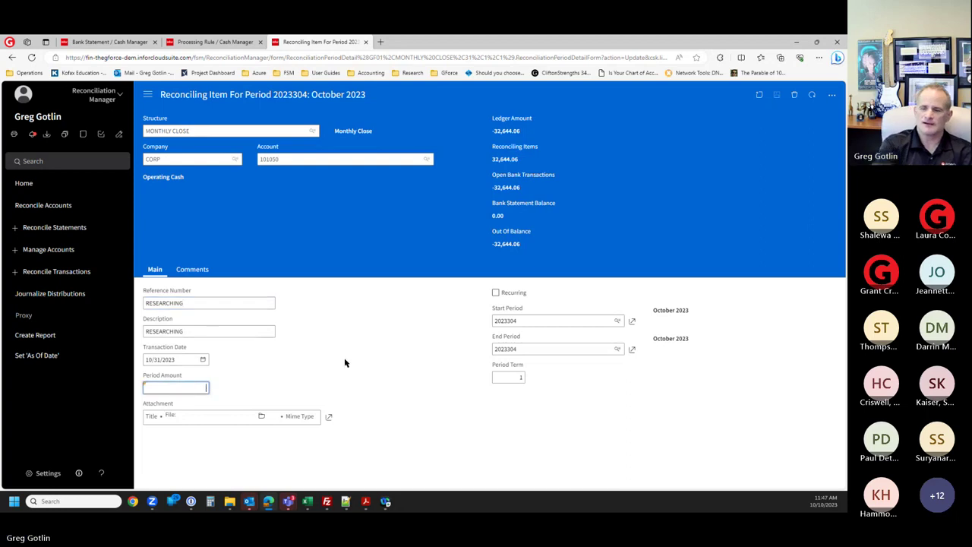
{"action": "left_click", "coordinate": [759, 94]}
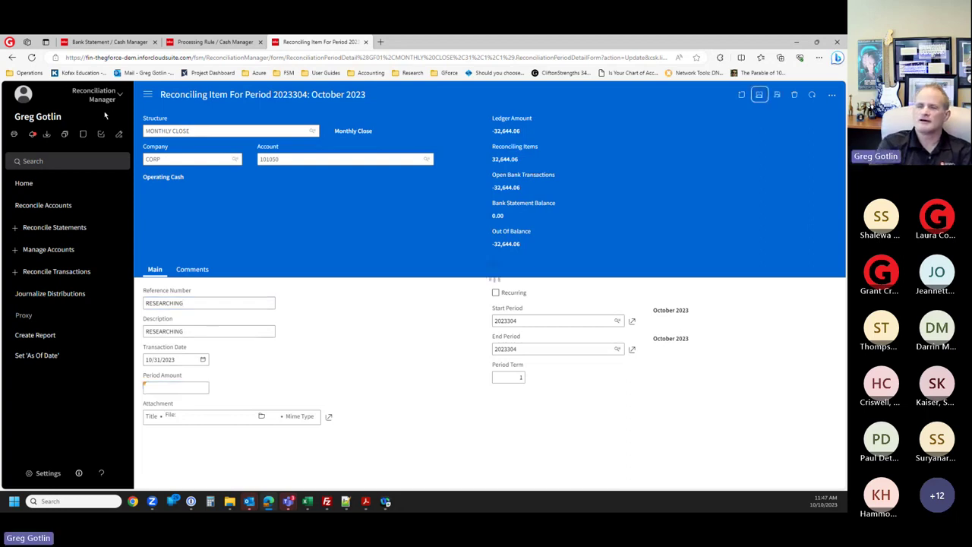
{"action": "left_click", "coordinate": [11, 58]}
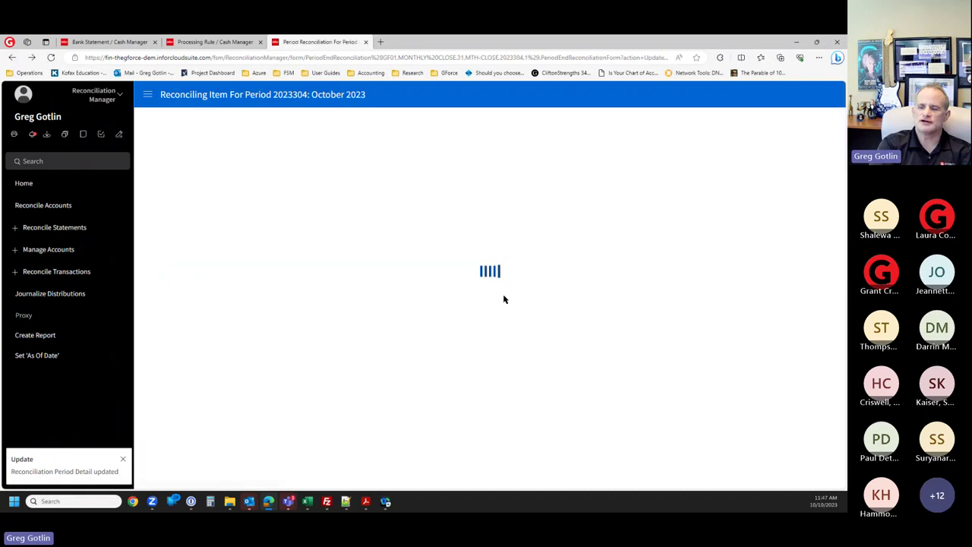
- Examine the reconciliation's distributions and the blank new distribution form, returning without saving an entry
{"action": "left_click", "coordinate": [526, 272]}
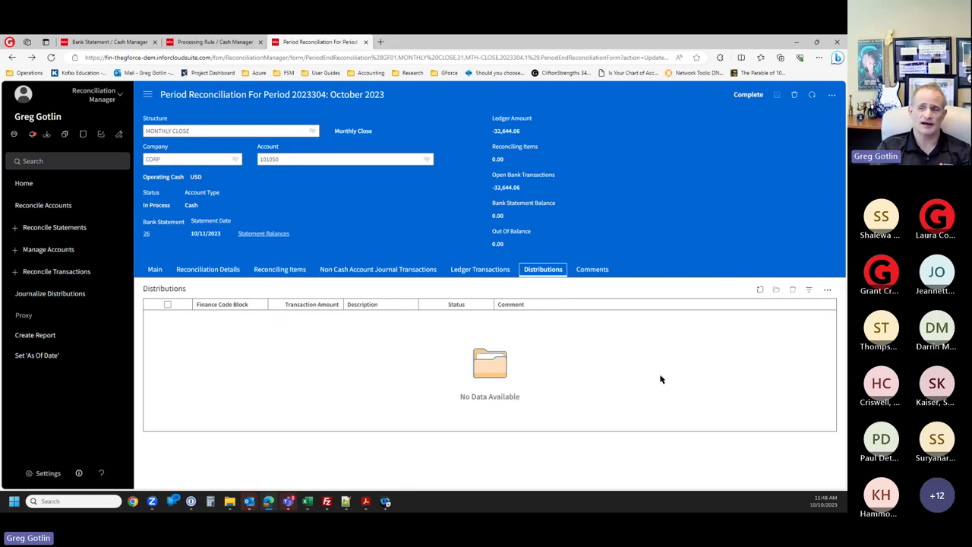
{"action": "left_click", "coordinate": [761, 290]}
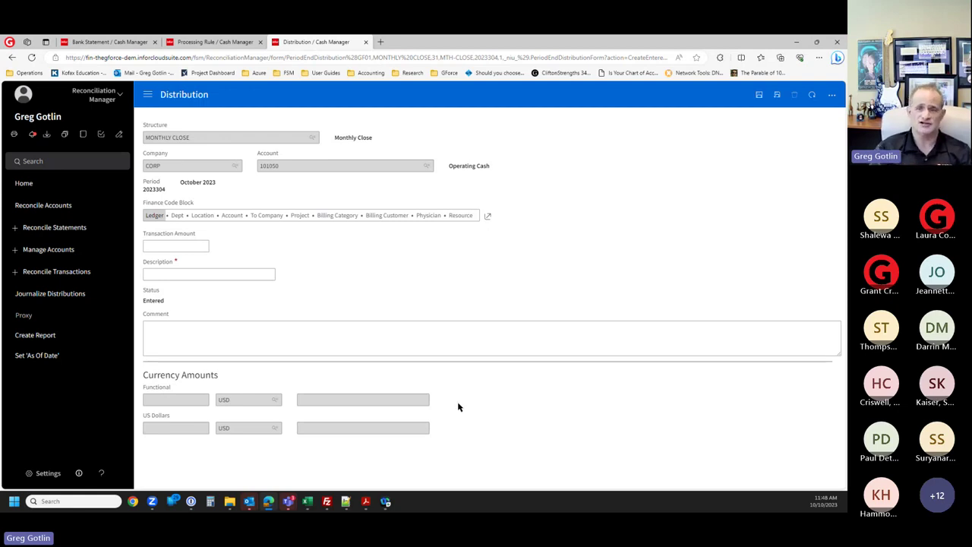
{"action": "left_click", "coordinate": [176, 338]}
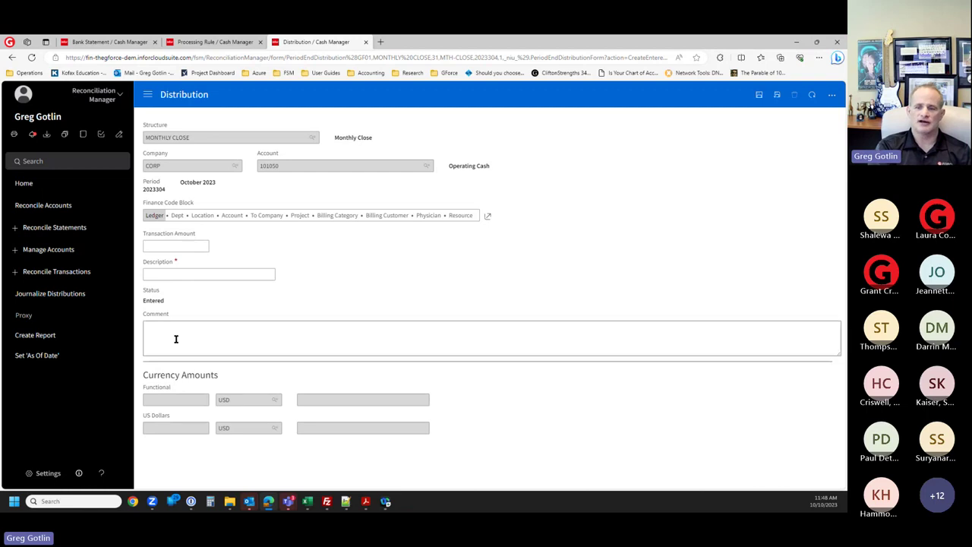
{"action": "left_click", "coordinate": [13, 57]}
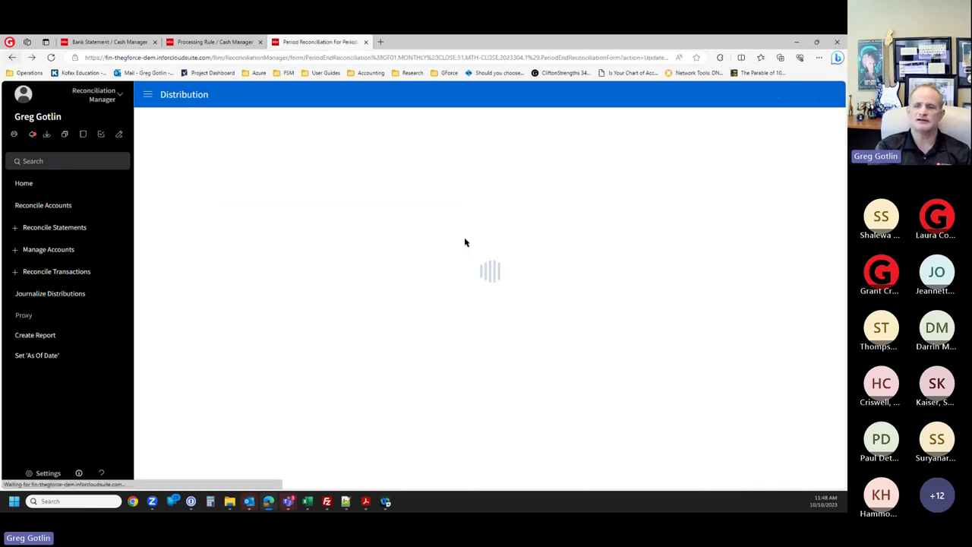
- Start a new comment on the October 2023 reconciliation and attach chase_bank_0207.bai from the Bank Files folder
{"action": "left_click", "coordinate": [592, 272]}
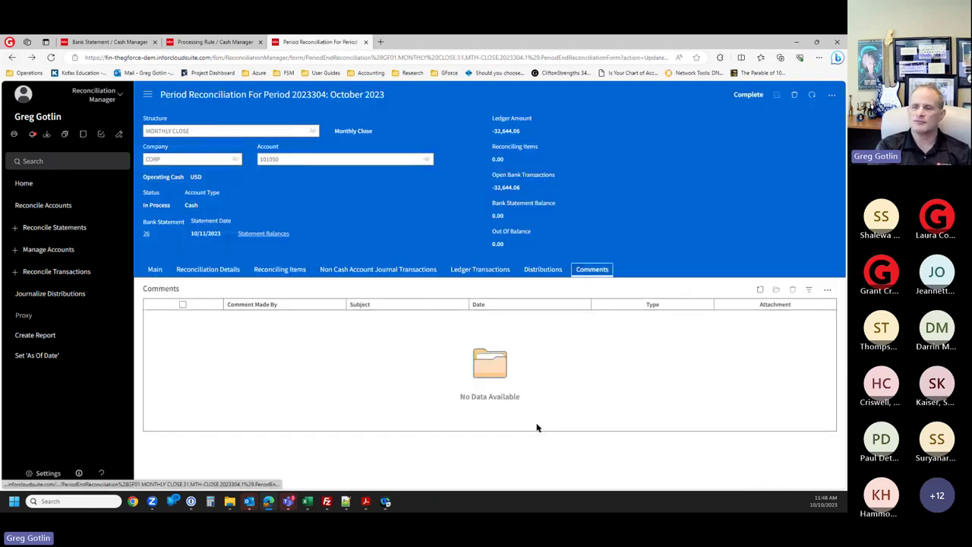
{"action": "left_click", "coordinate": [760, 289]}
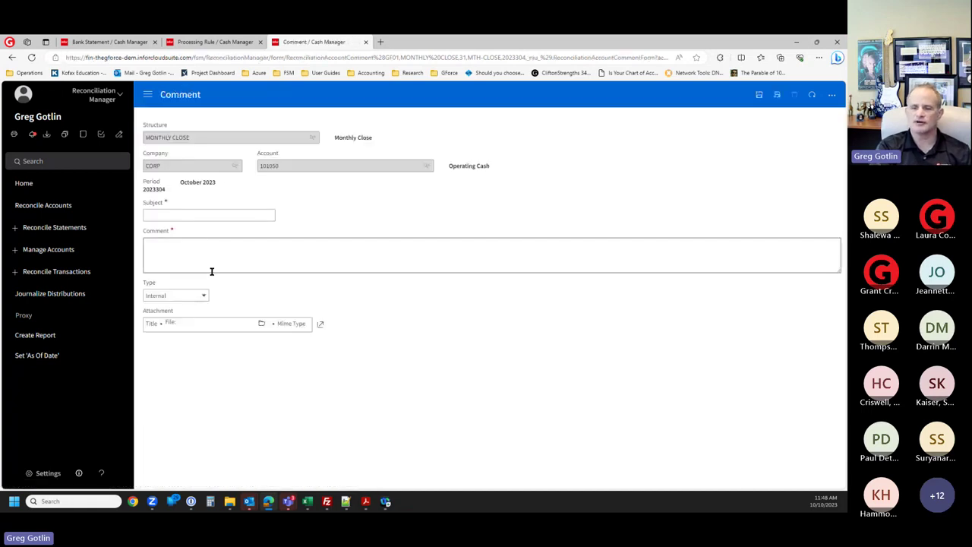
{"action": "left_click", "coordinate": [263, 324]}
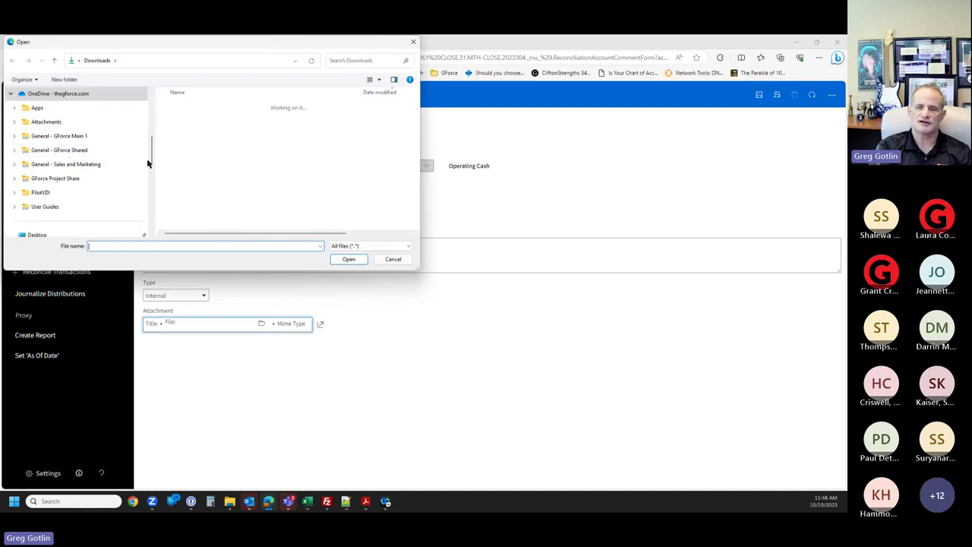
{"action": "scroll", "coordinate": [42, 203], "scroll_direction": "down", "scroll_amount": 4}
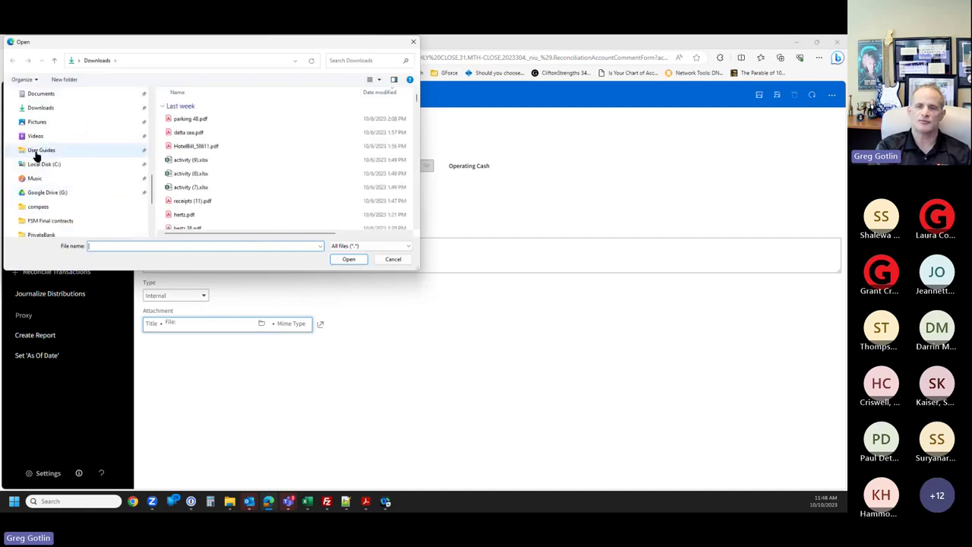
{"action": "scroll", "coordinate": [48, 228], "scroll_direction": "down", "scroll_amount": 1}
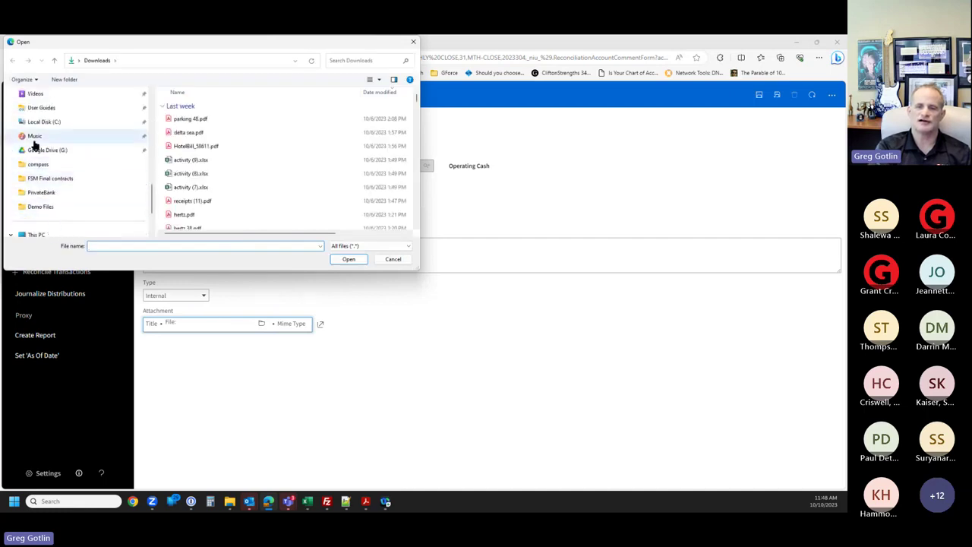
{"action": "scroll", "coordinate": [32, 147], "scroll_direction": "up", "scroll_amount": 1}
{"action": "scroll", "coordinate": [59, 218], "scroll_direction": "up", "scroll_amount": 4}
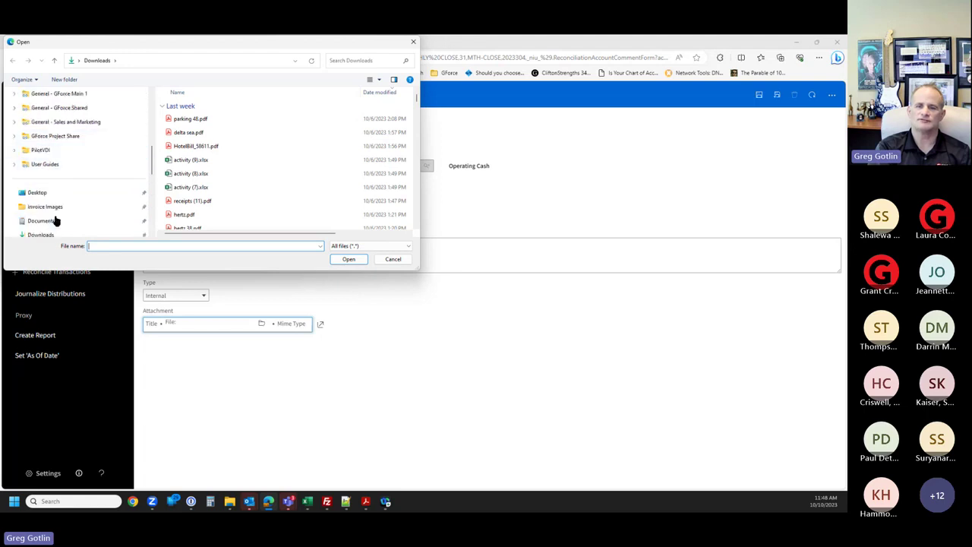
{"action": "scroll", "coordinate": [56, 220], "scroll_direction": "down", "scroll_amount": 2}
{"action": "scroll", "coordinate": [55, 219], "scroll_direction": "down", "scroll_amount": 2}
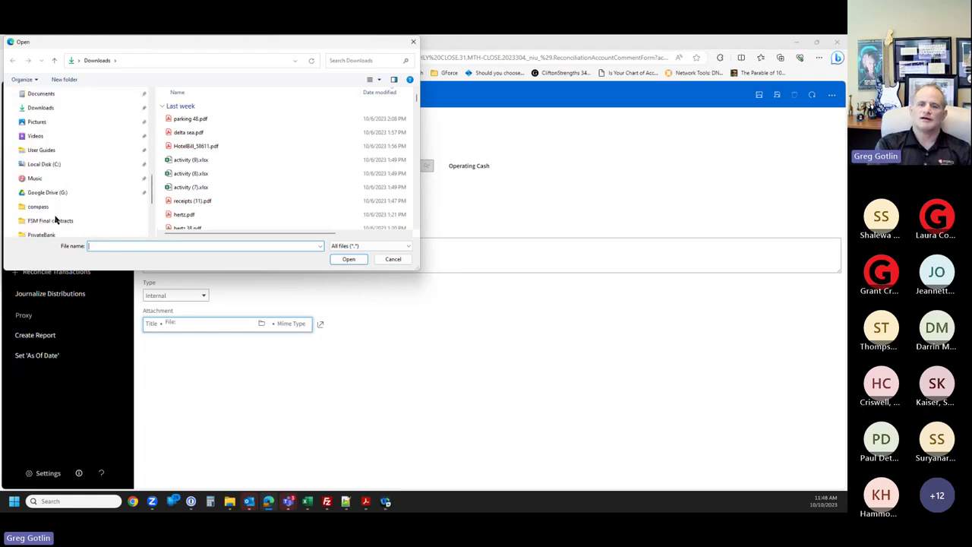
{"action": "scroll", "coordinate": [55, 220], "scroll_direction": "down", "scroll_amount": 2}
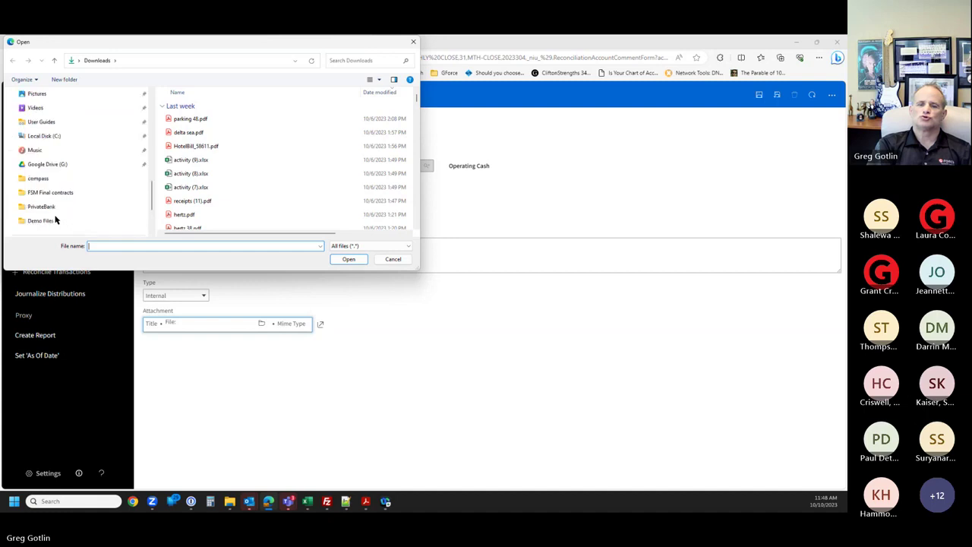
{"action": "scroll", "coordinate": [54, 219], "scroll_direction": "down", "scroll_amount": 1}
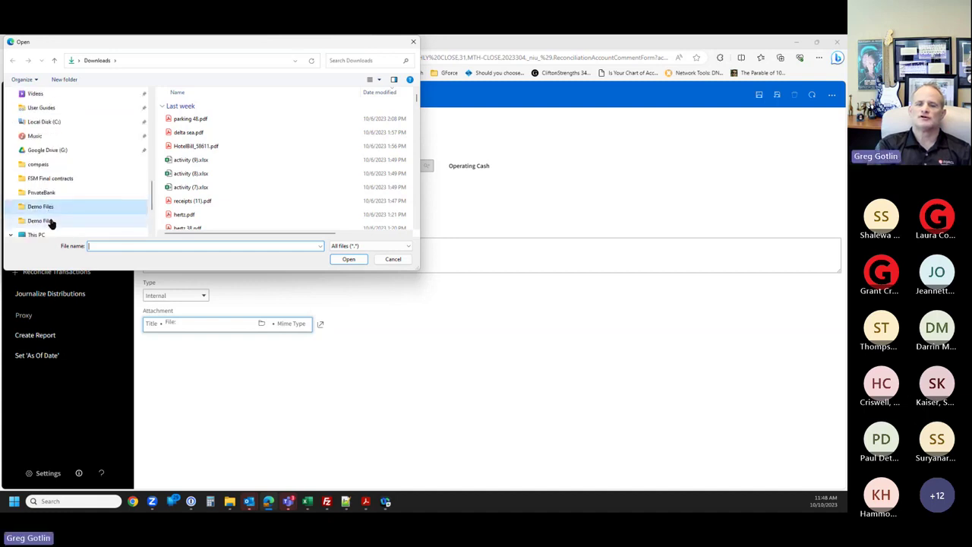
{"action": "left_click", "coordinate": [41, 206]}
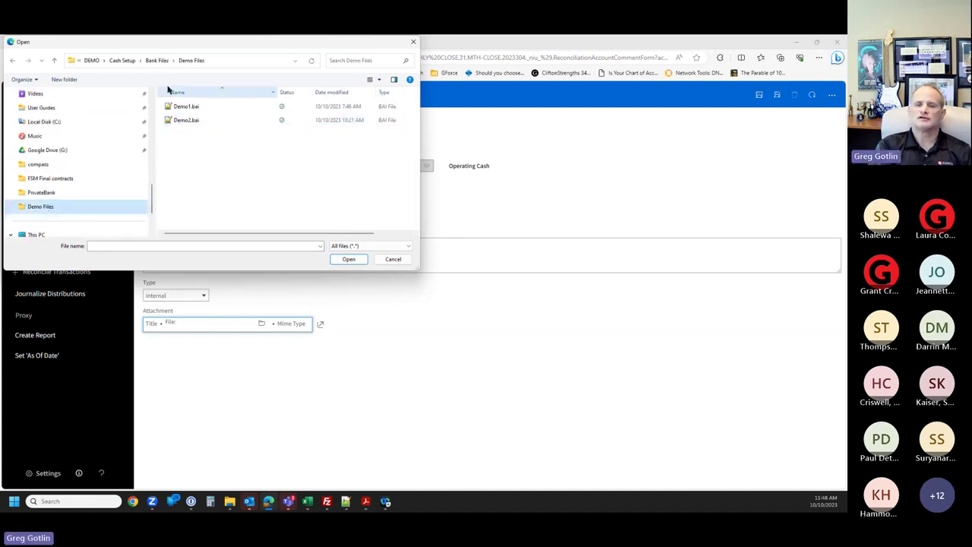
{"action": "left_click", "coordinate": [159, 60]}
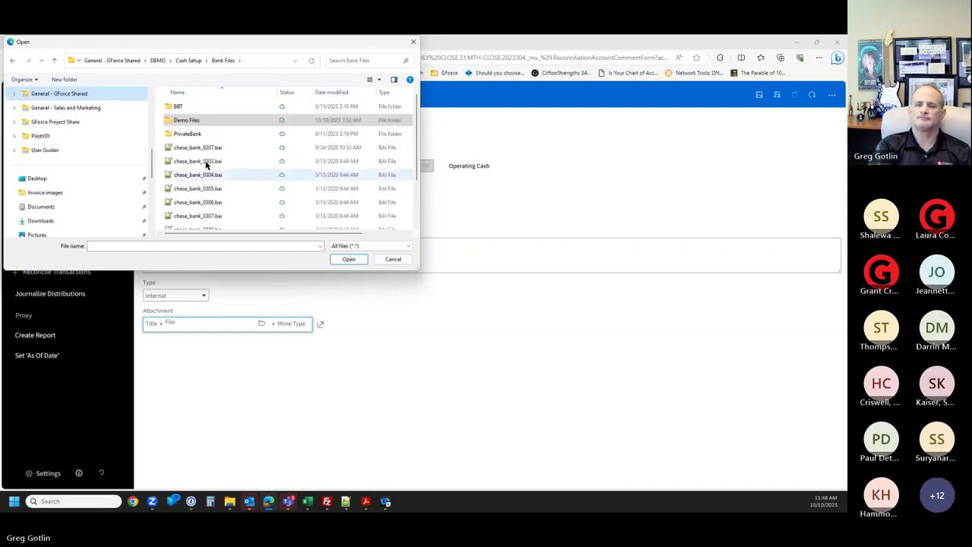
{"action": "left_click", "coordinate": [193, 148]}
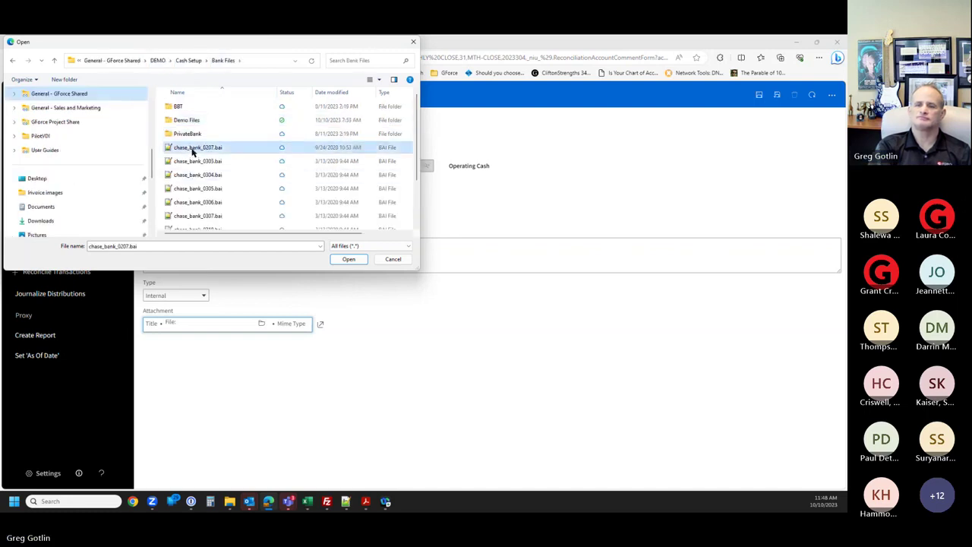
{"action": "key", "text": "Escape"}
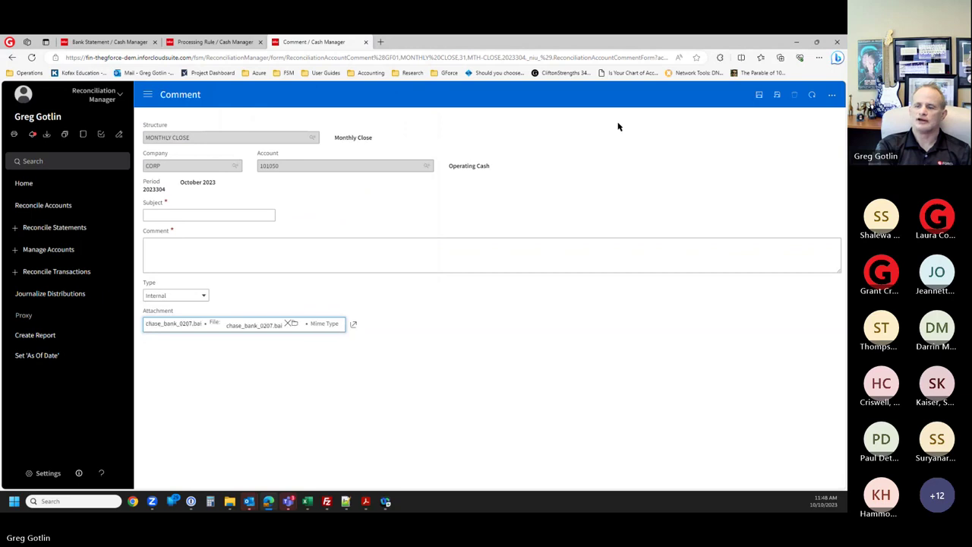
- Enter "supporting docs" as the subject of the new October 2023 reconciliation comment
{"action": "left_click", "coordinate": [758, 94]}
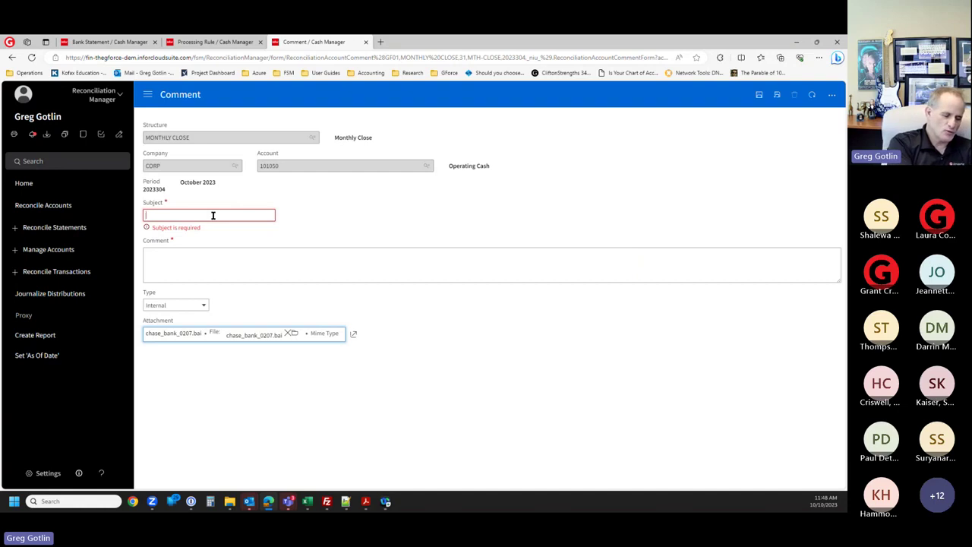
{"action": "type", "text": "supp"}
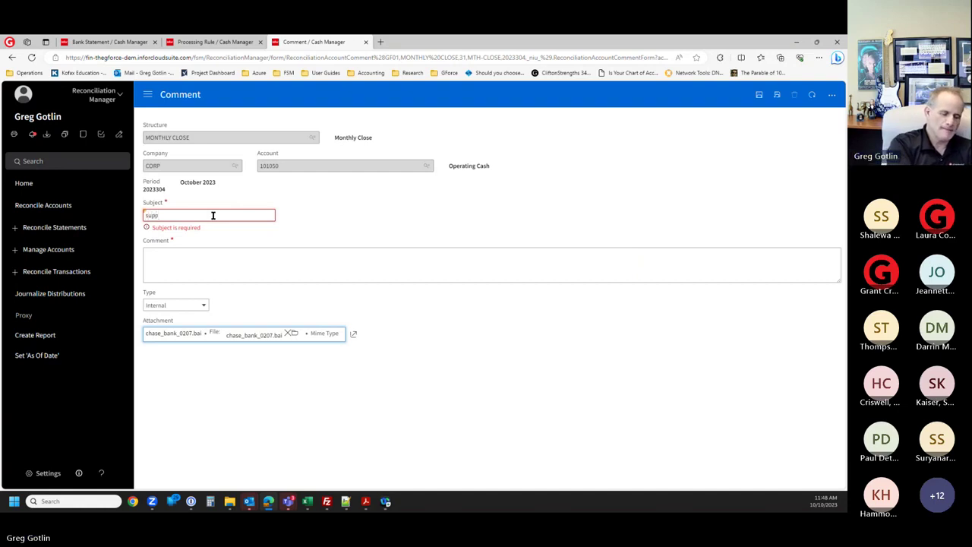
{"action": "type", "text": "orting d"}
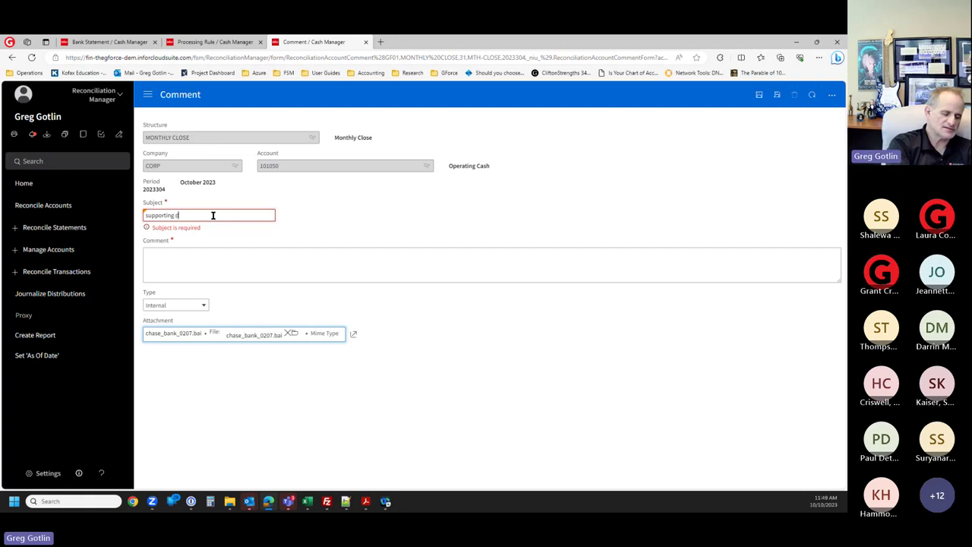
{"action": "type", "text": "ocs"}
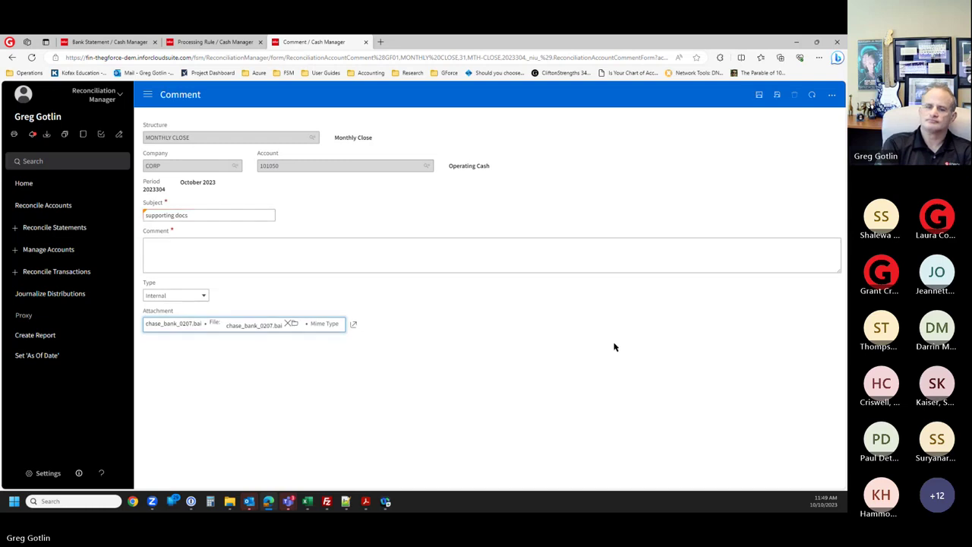
- Copy the subject "supporting docs" into the comment text, save the comment and return to the October 2023 period reconciliation
{"action": "left_click", "coordinate": [269, 257]}
{"action": "left_click_drag", "start_coordinate": [221, 219], "coordinate": [46, 205]}
{"action": "key", "text": "ctrl+c"}
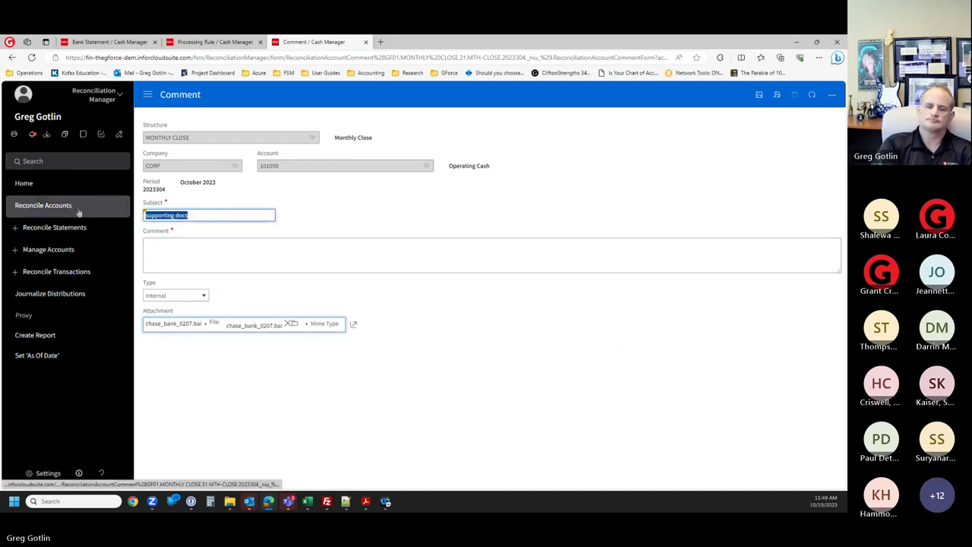
{"action": "left_click", "coordinate": [180, 250]}
{"action": "key", "text": "ctrl+v"}
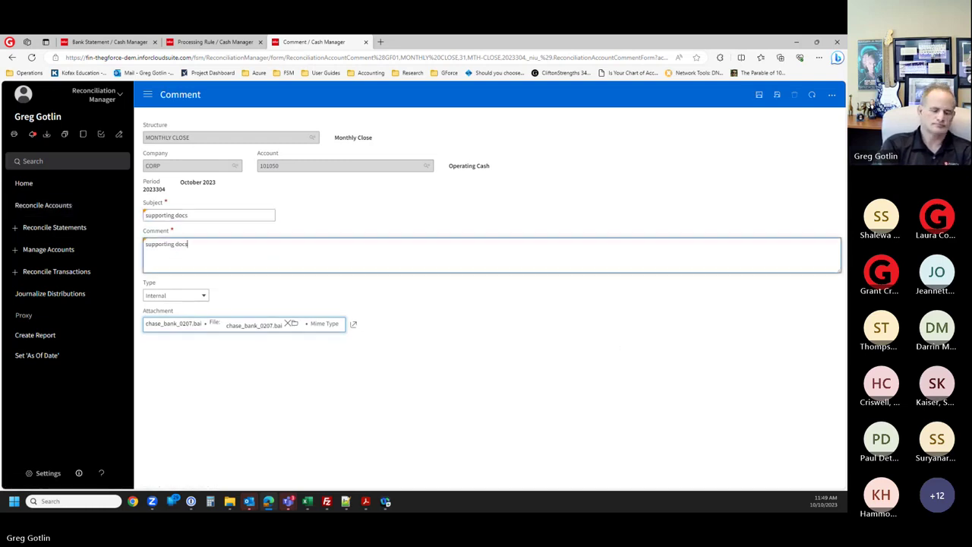
{"action": "left_click", "coordinate": [758, 95]}
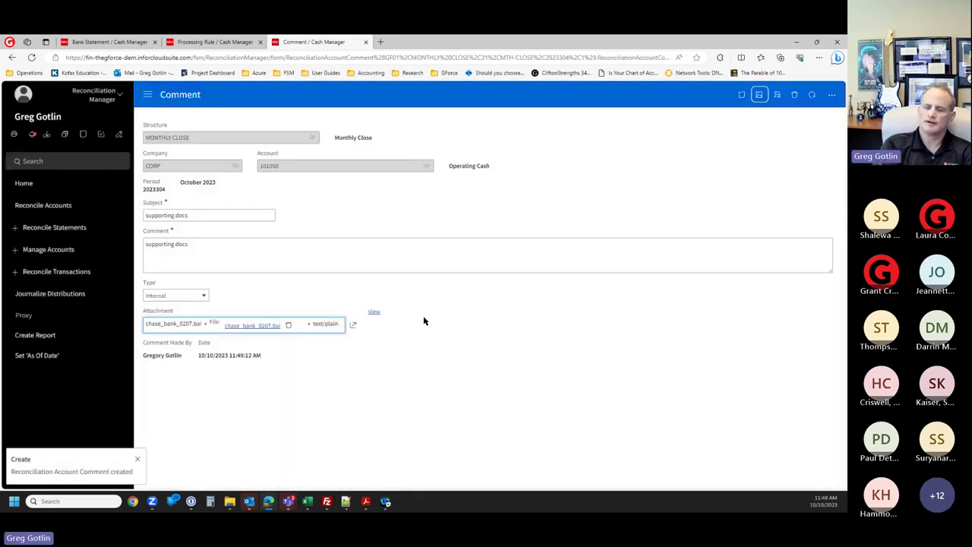
{"action": "left_click", "coordinate": [11, 57]}
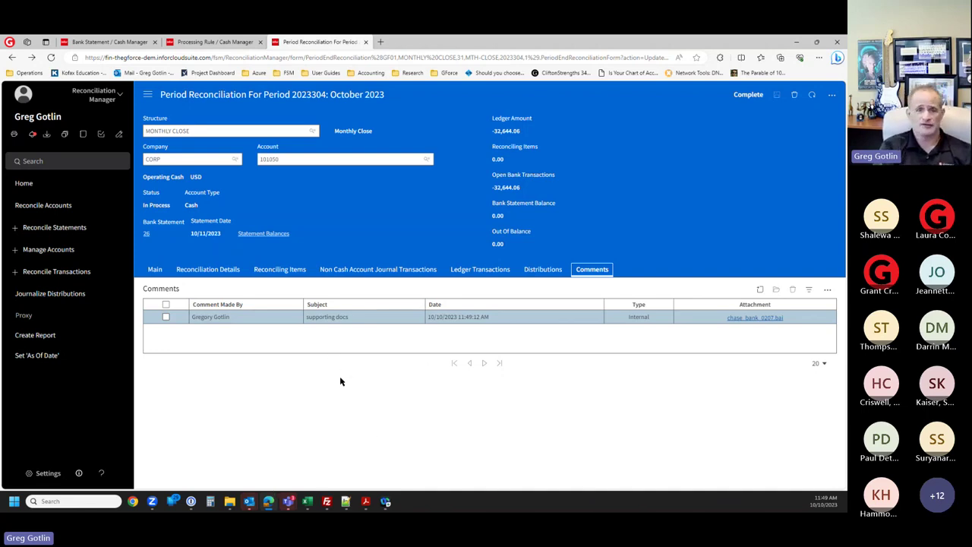
- Examine the reconciliation's non-cash journal and ledger transactions, and open bank statement 26 dated 10/11/2023
{"action": "left_click", "coordinate": [414, 269]}
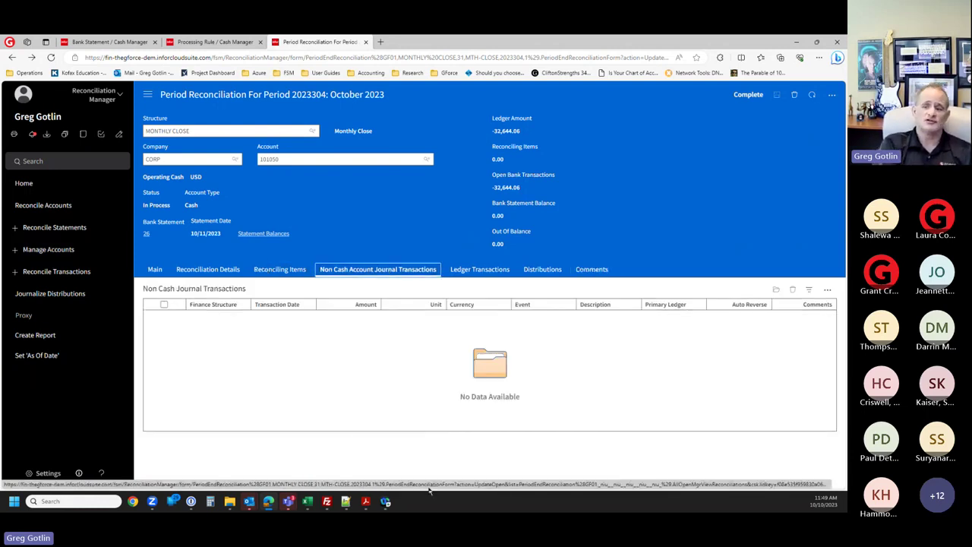
{"action": "left_click", "coordinate": [490, 270]}
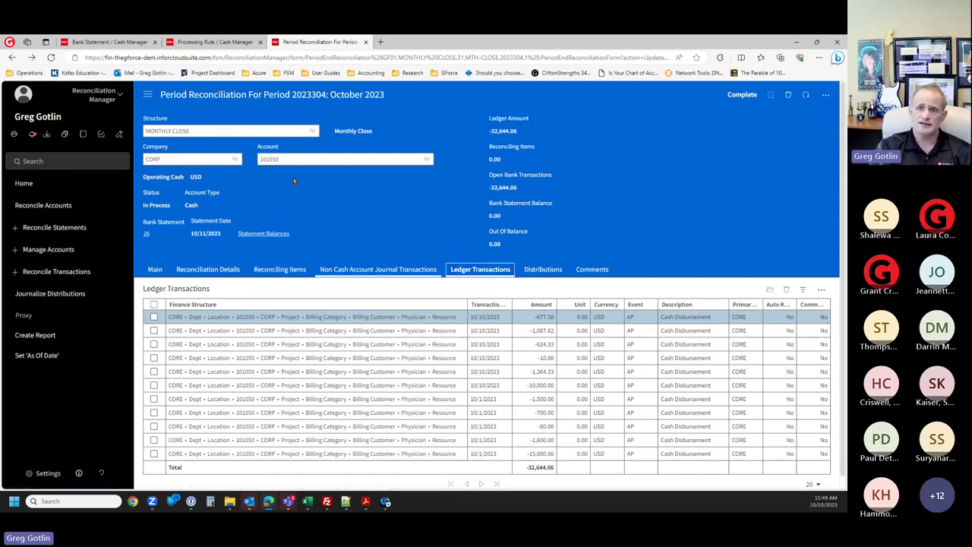
{"action": "left_click", "coordinate": [107, 43]}
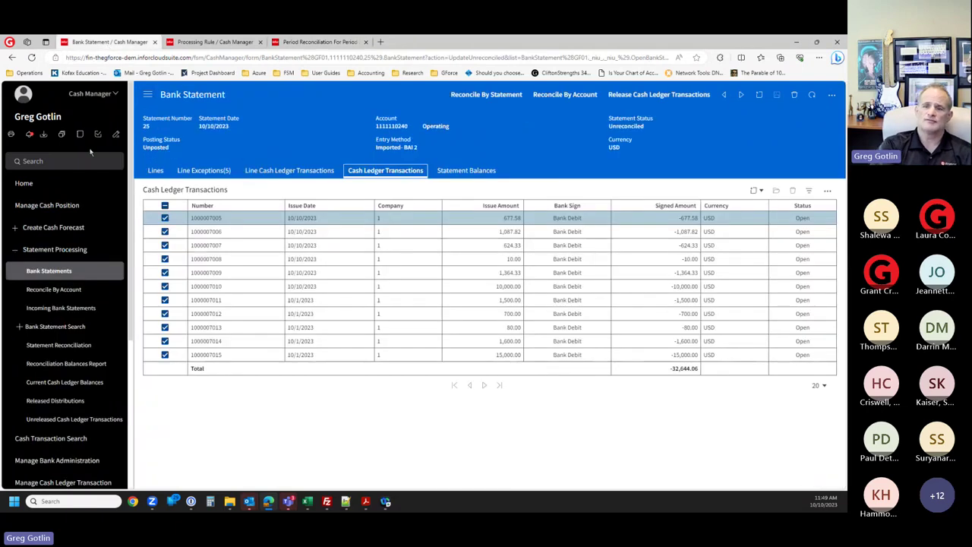
{"action": "left_click", "coordinate": [11, 57]}
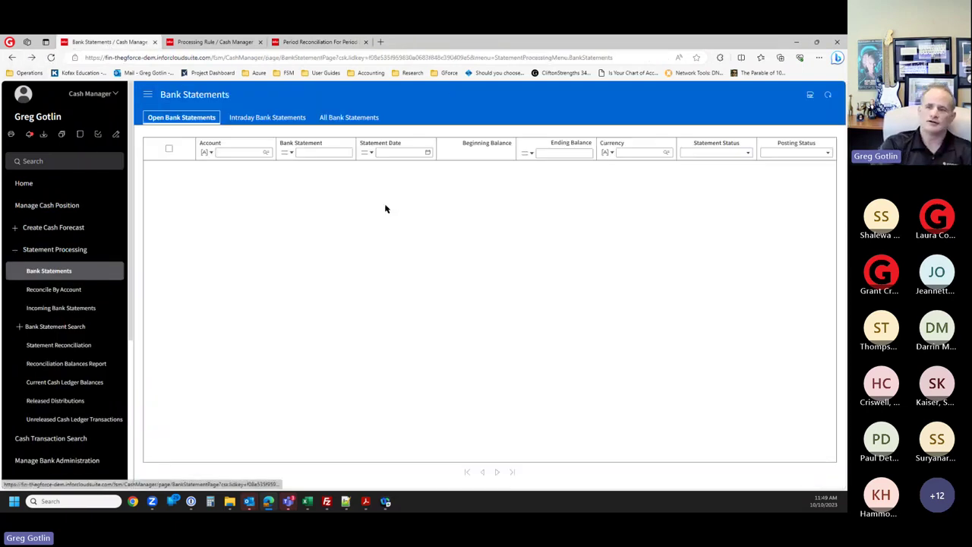
{"action": "left_click", "coordinate": [299, 178]}
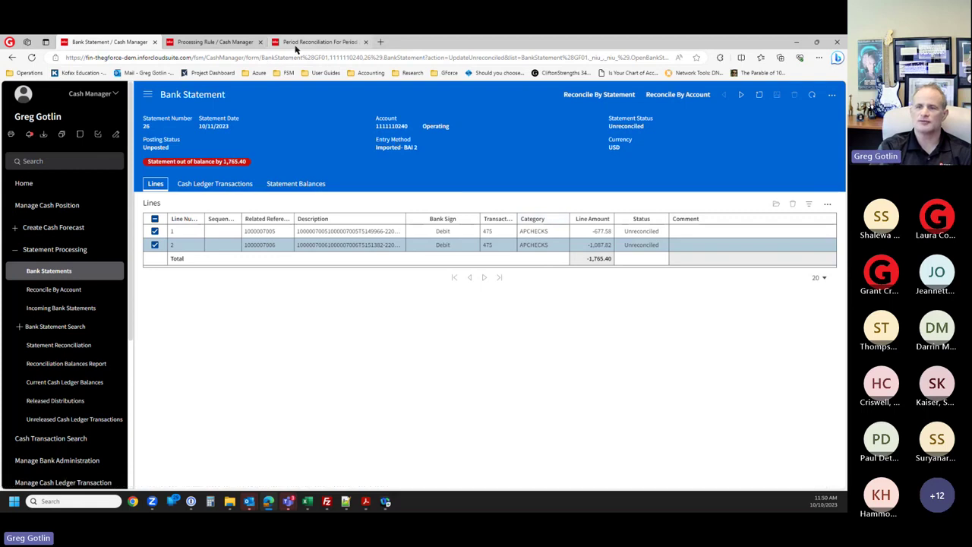
- Compare statement 26's lines with the reconciliation's ledger transactions and select the -677.58 and -1,087.82 cash disbursements
{"action": "left_click", "coordinate": [319, 42]}
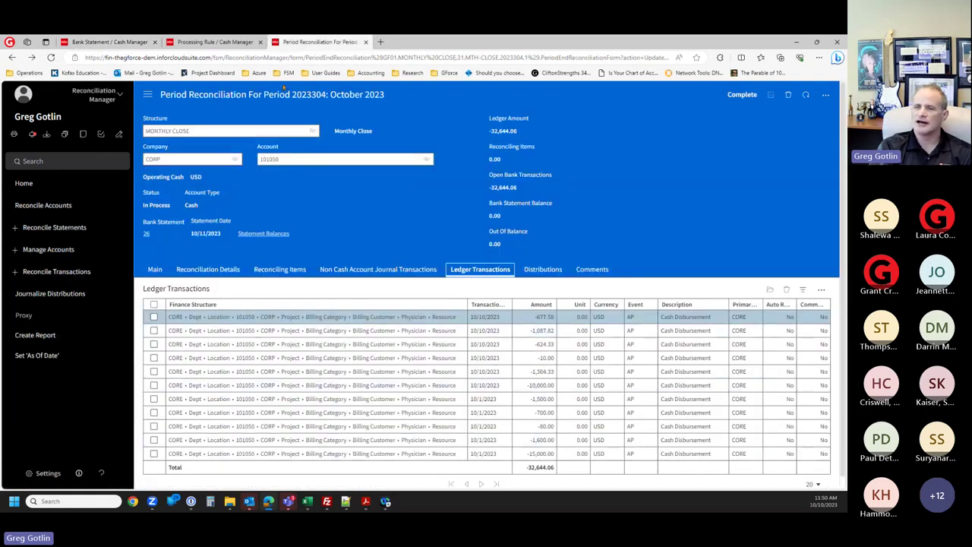
{"action": "left_click", "coordinate": [128, 43]}
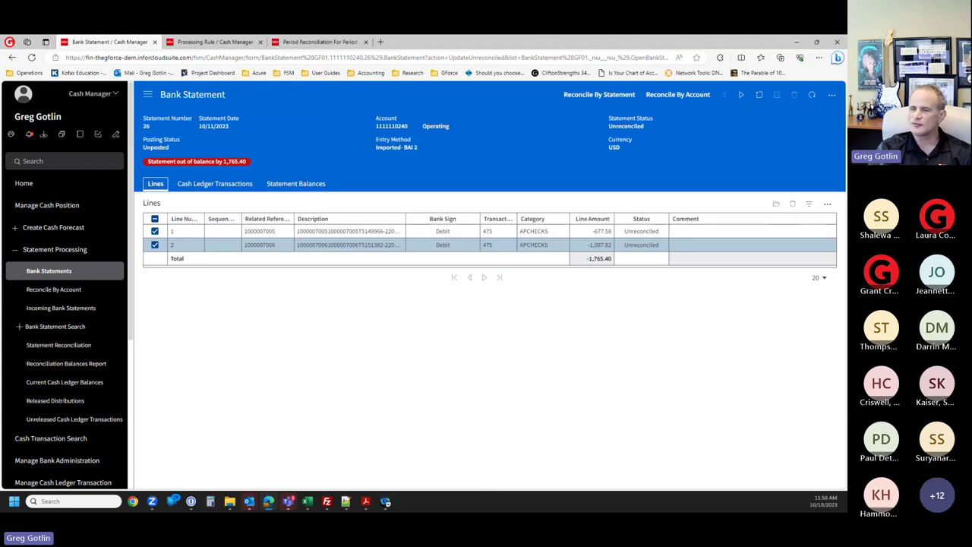
{"action": "left_click", "coordinate": [293, 46]}
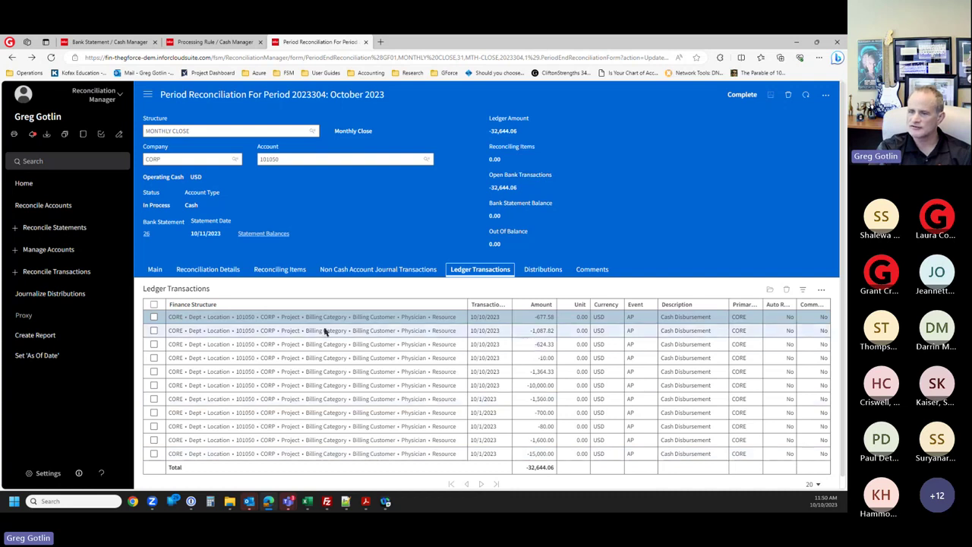
{"action": "left_click", "coordinate": [154, 317]}
{"action": "left_click", "coordinate": [154, 331]}
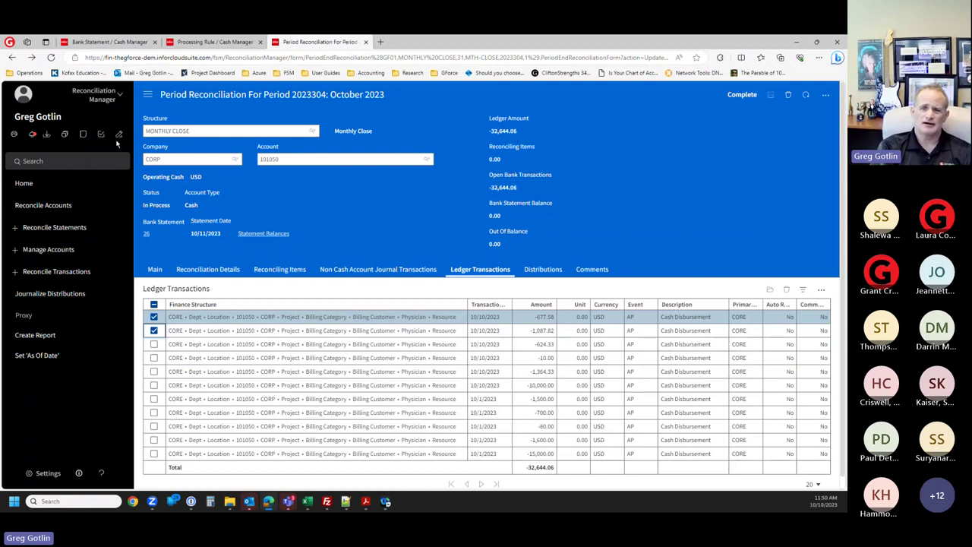
- Open bank statement 7 dated 9/15/2021 from the open bank statements list
{"action": "left_click", "coordinate": [108, 42]}
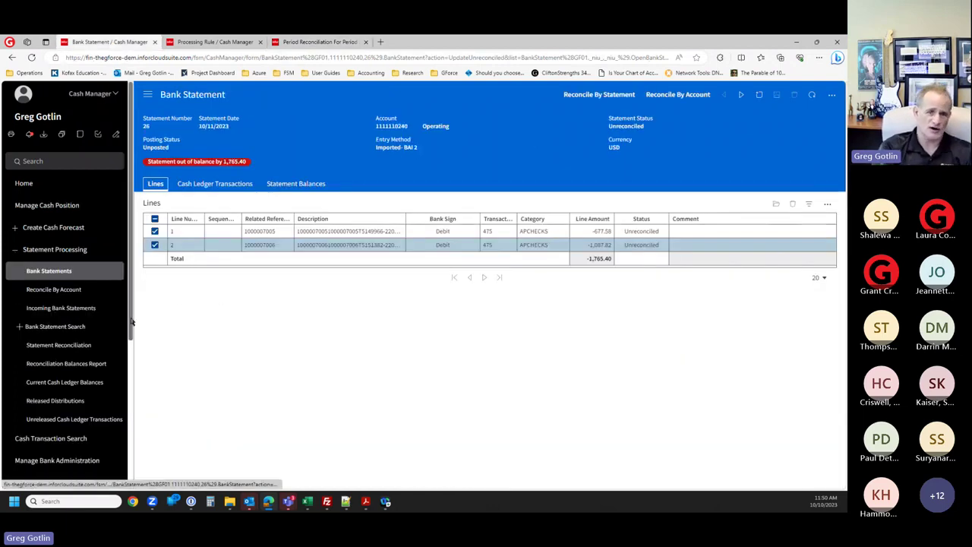
{"action": "left_click", "coordinate": [41, 276]}
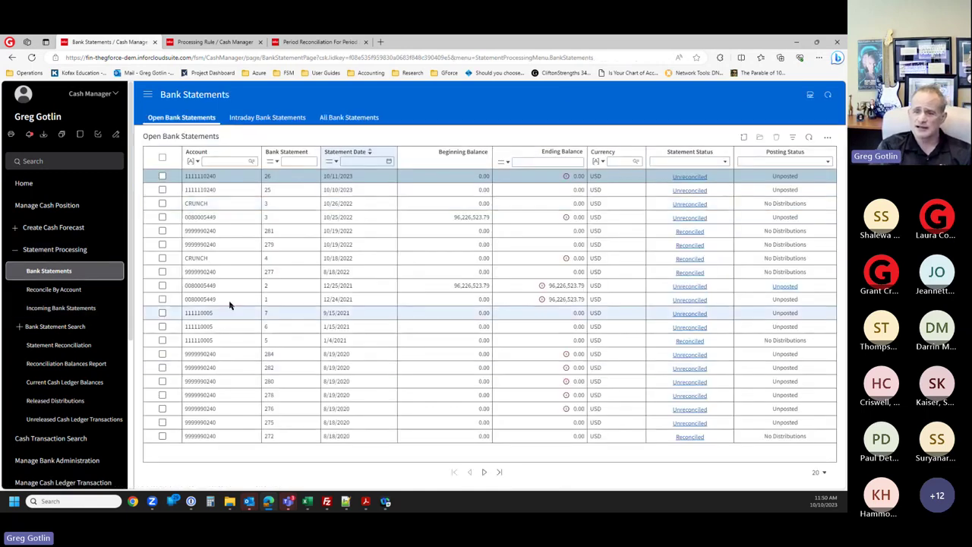
{"action": "left_click", "coordinate": [218, 321]}
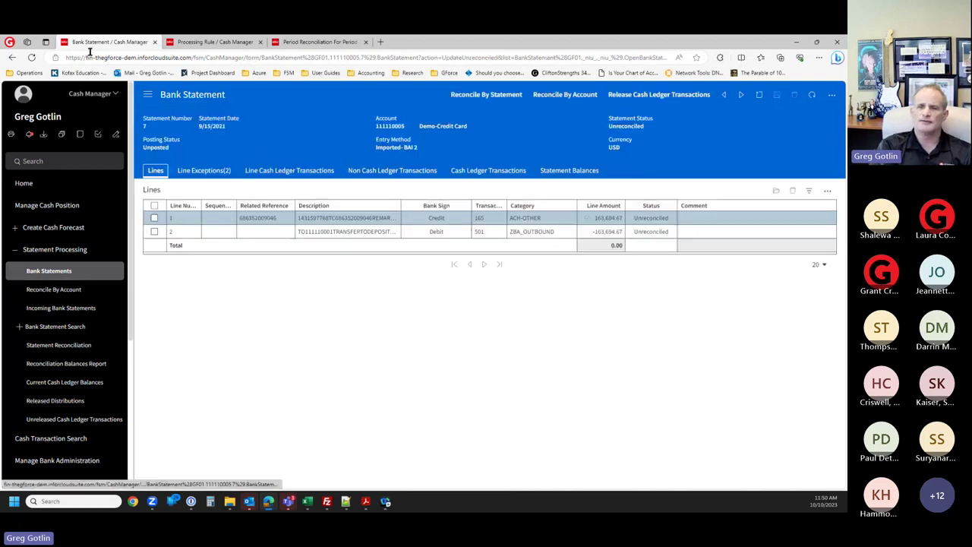
- Return to the open reconciliations list and open the March 2022 Operating Cash period reconciliation
{"action": "left_click", "coordinate": [303, 42]}
{"action": "left_click", "coordinate": [12, 58]}
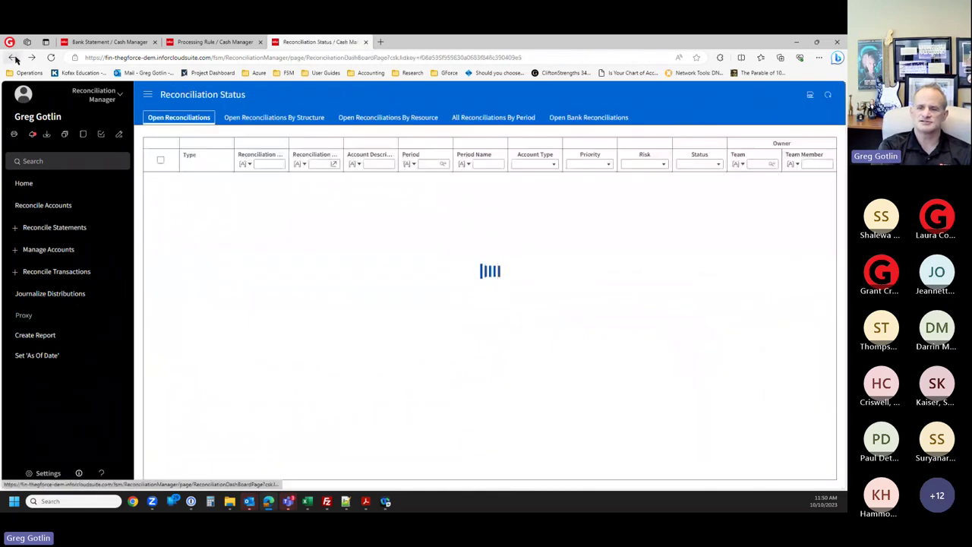
{"action": "left_click", "coordinate": [12, 58]}
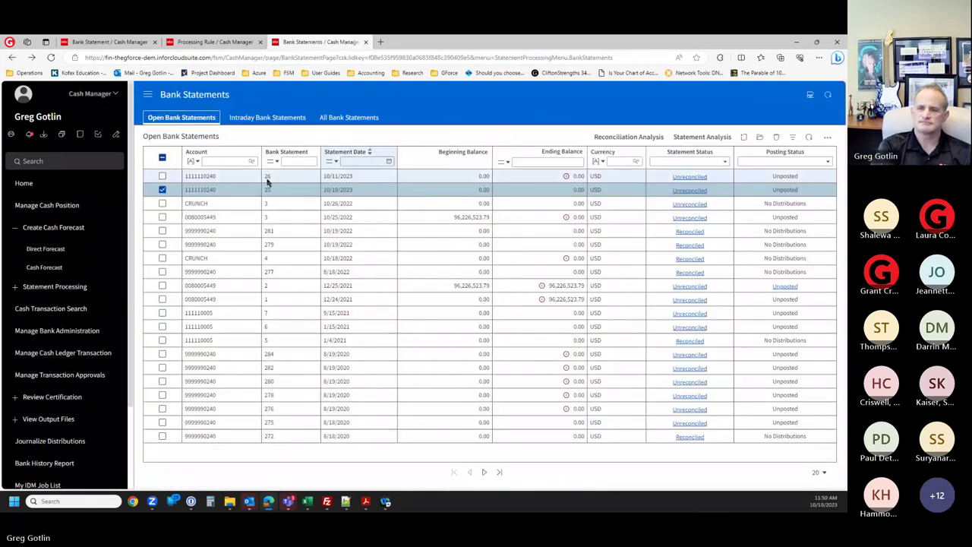
{"action": "left_click", "coordinate": [32, 58]}
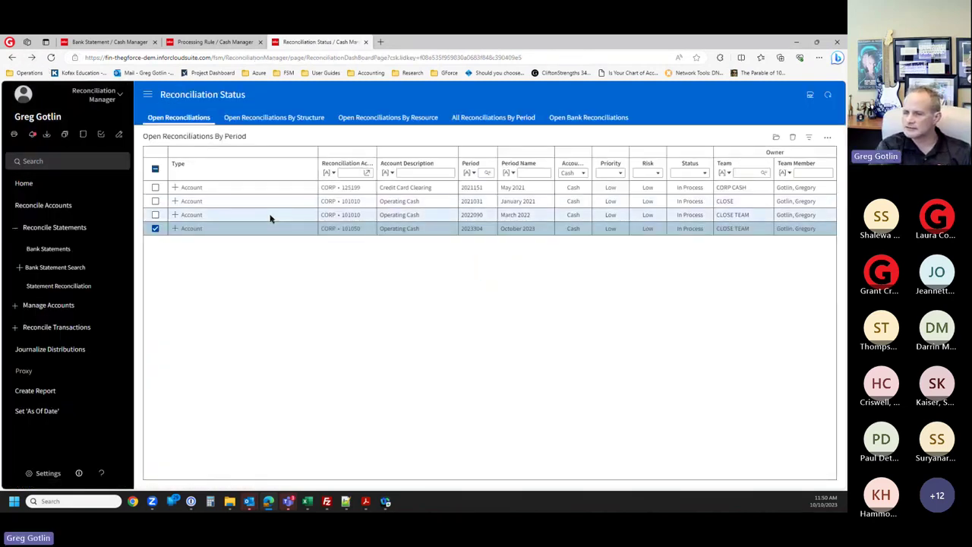
{"action": "double_click", "coordinate": [269, 217]}
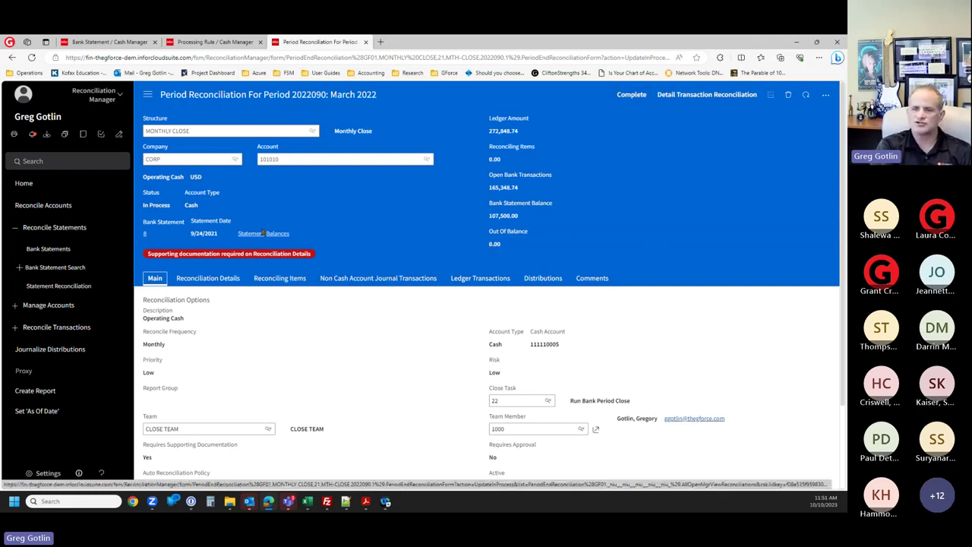
- Examine the March 2022 statement balances and the last page of outstanding cash ledger lines, including their total, and return to the reconciliation
{"action": "left_click", "coordinate": [263, 233]}
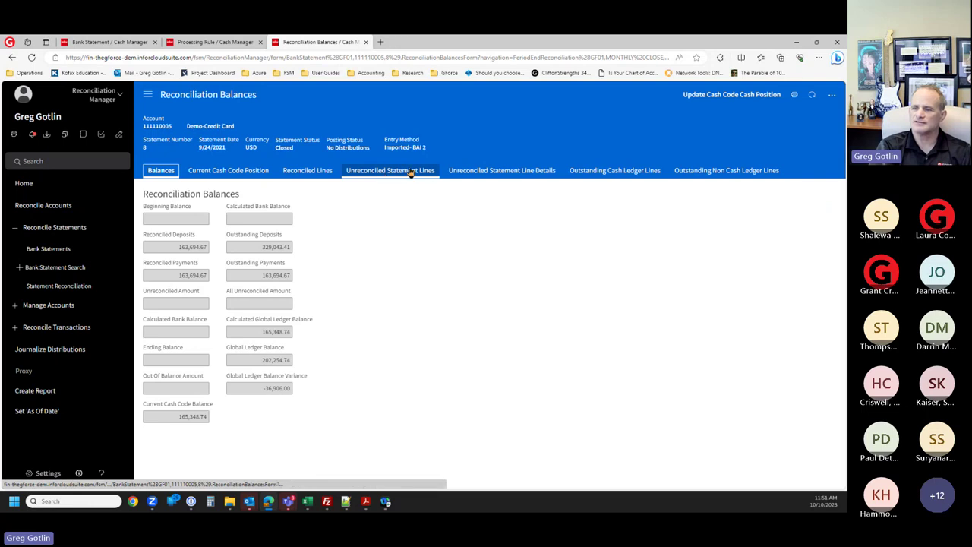
{"action": "left_click", "coordinate": [608, 171]}
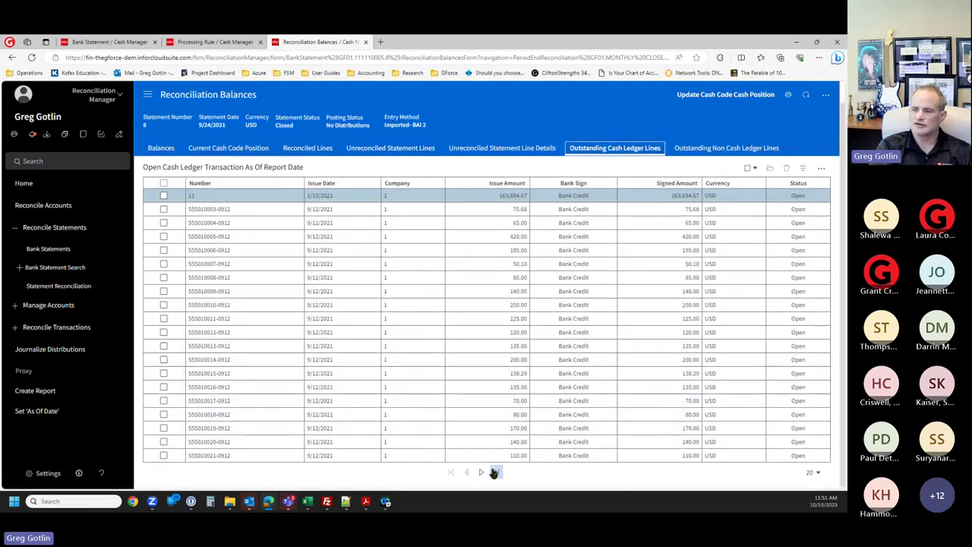
{"action": "left_click", "coordinate": [493, 473]}
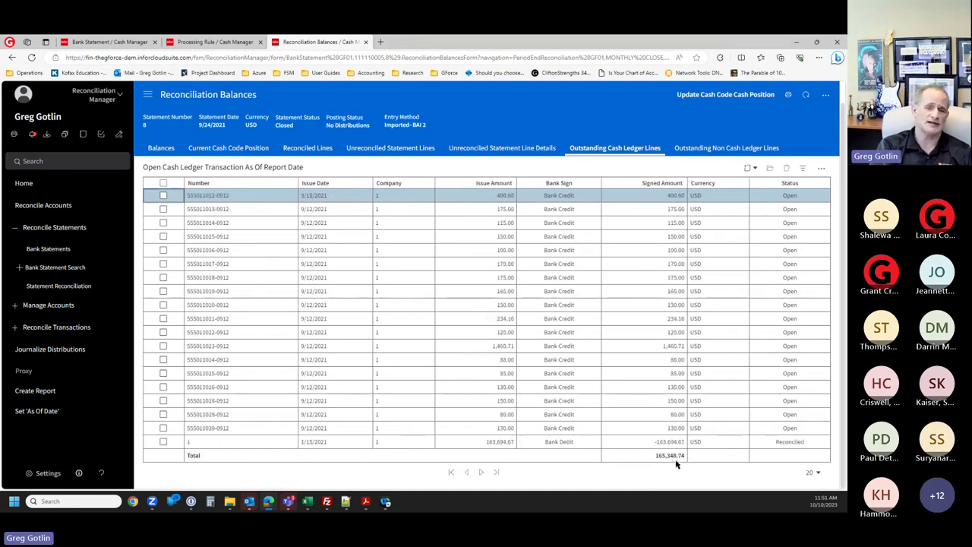
{"action": "left_click", "coordinate": [12, 58]}
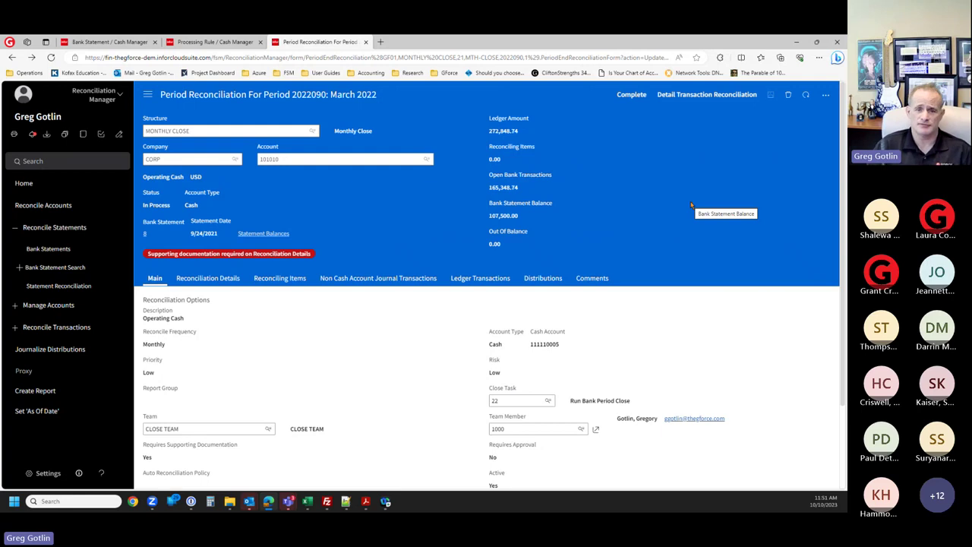
{"action": "left_click", "coordinate": [262, 235]}
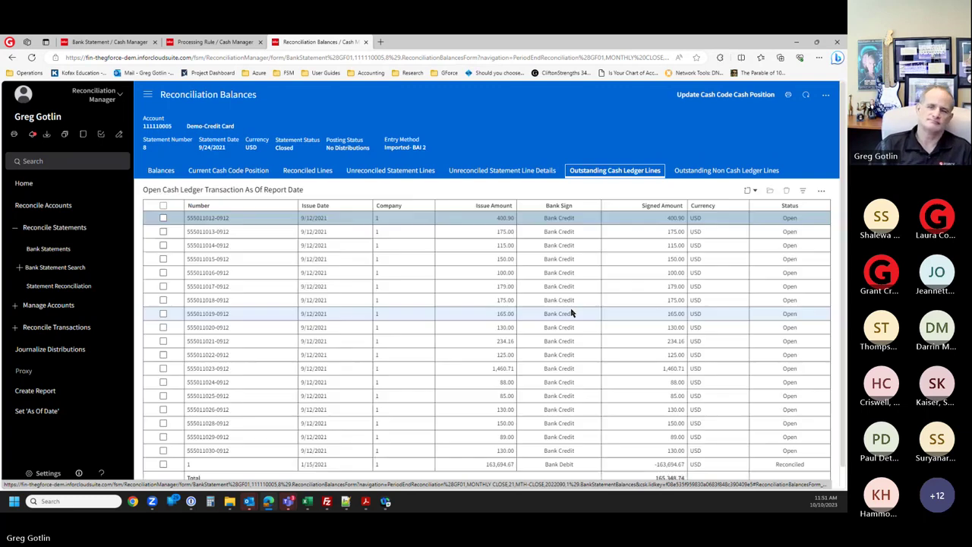
{"action": "scroll", "coordinate": [676, 376], "scroll_direction": "down", "scroll_amount": 1}
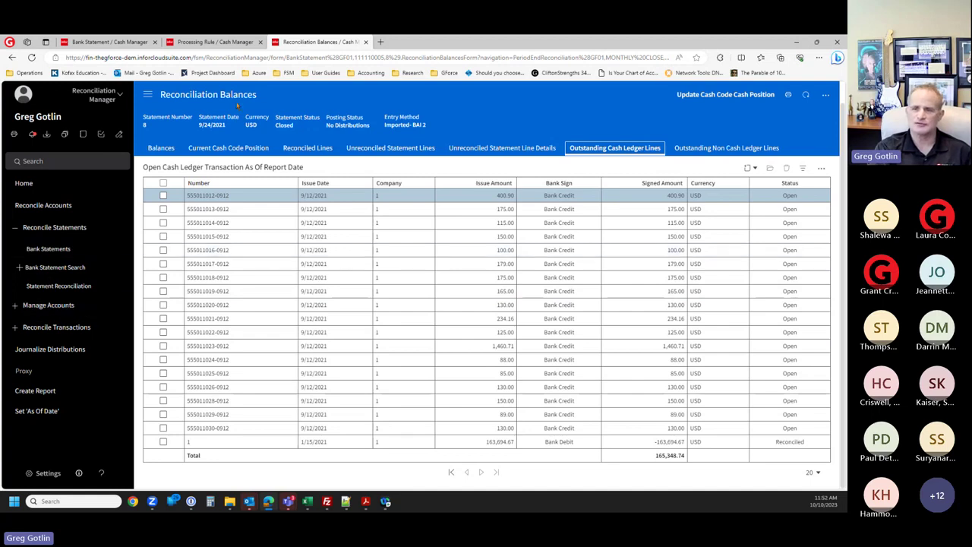
{"action": "left_click", "coordinate": [11, 58]}
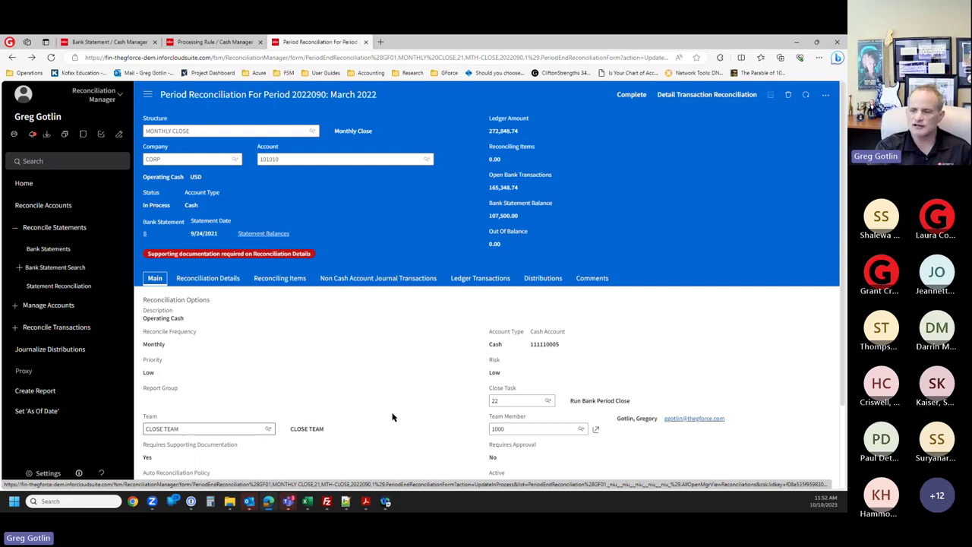
- Review the March 2022 reconciliation's team member, supporting documentation and detail transaction reconciliation options
{"action": "left_click", "coordinate": [549, 430]}
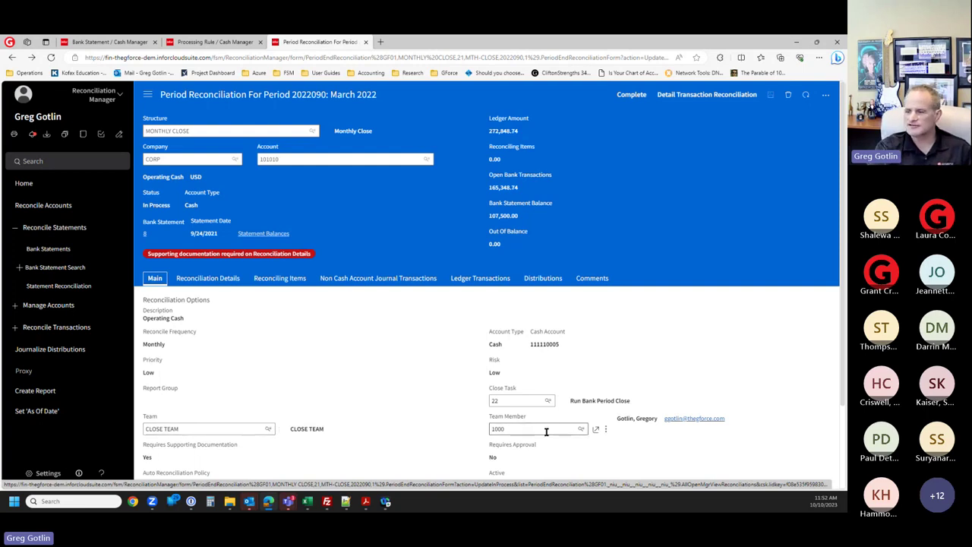
{"action": "triple_click", "coordinate": [616, 416]}
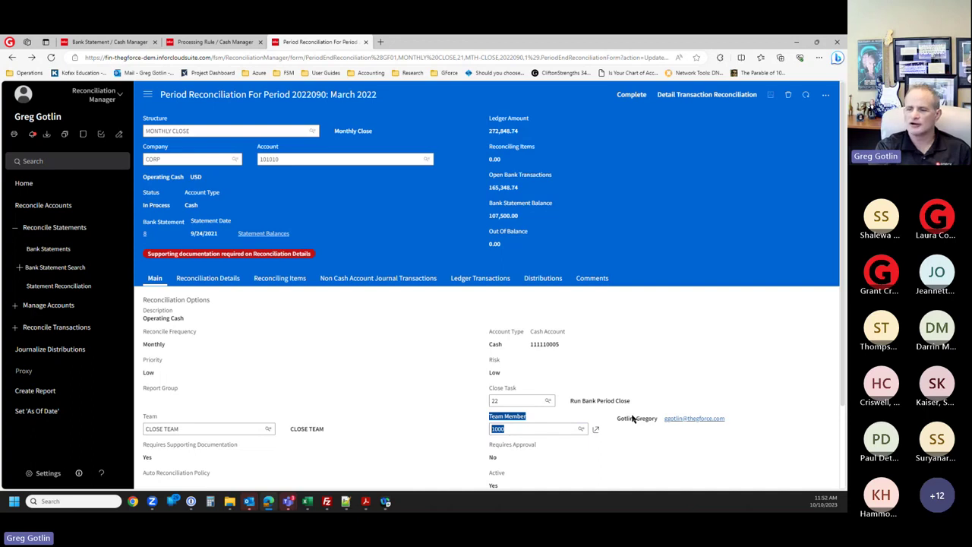
{"action": "left_click", "coordinate": [599, 470]}
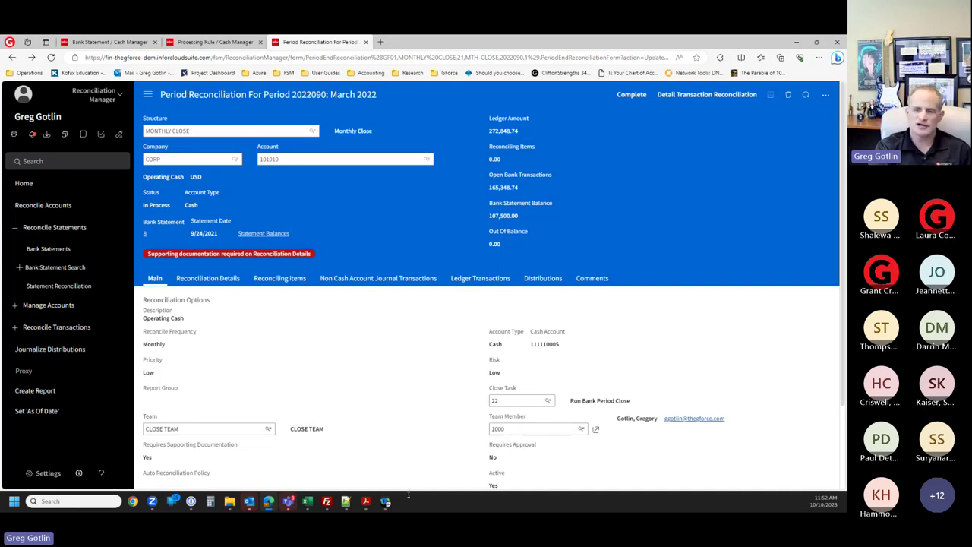
{"action": "scroll", "coordinate": [427, 448], "scroll_direction": "down", "scroll_amount": 2}
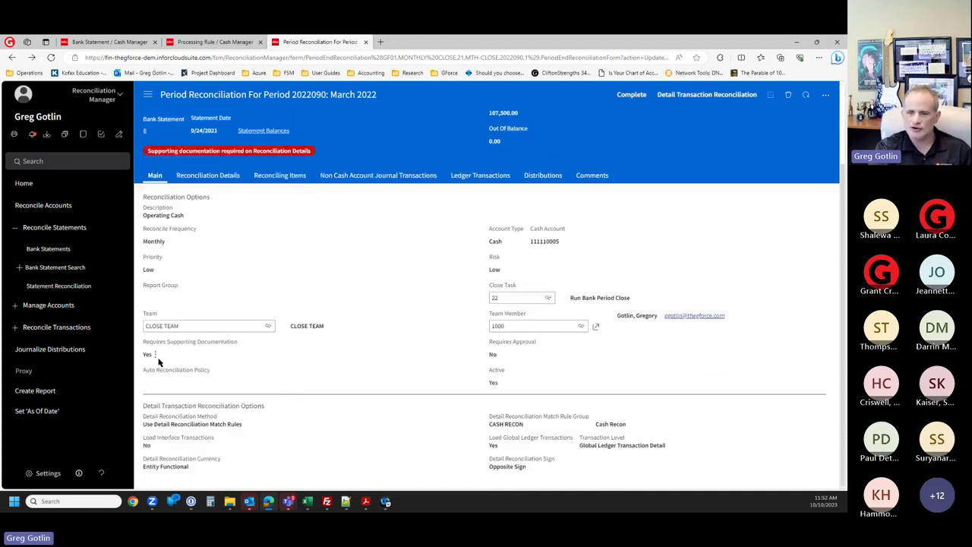
- Check the March 2022 reconciliation's supporting documentation and approval requirements, and return to the open reconciliations list
{"action": "double_click", "coordinate": [147, 354]}
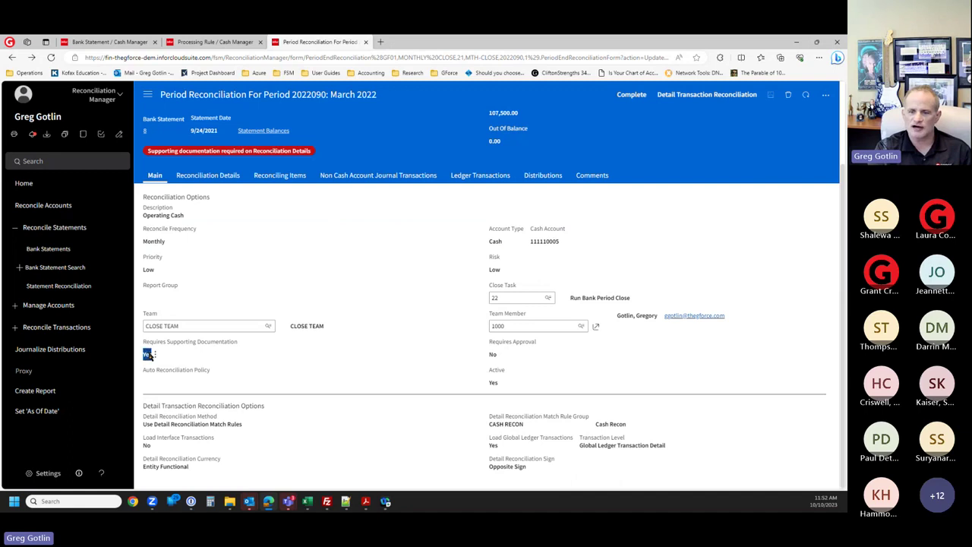
{"action": "double_click", "coordinate": [493, 355]}
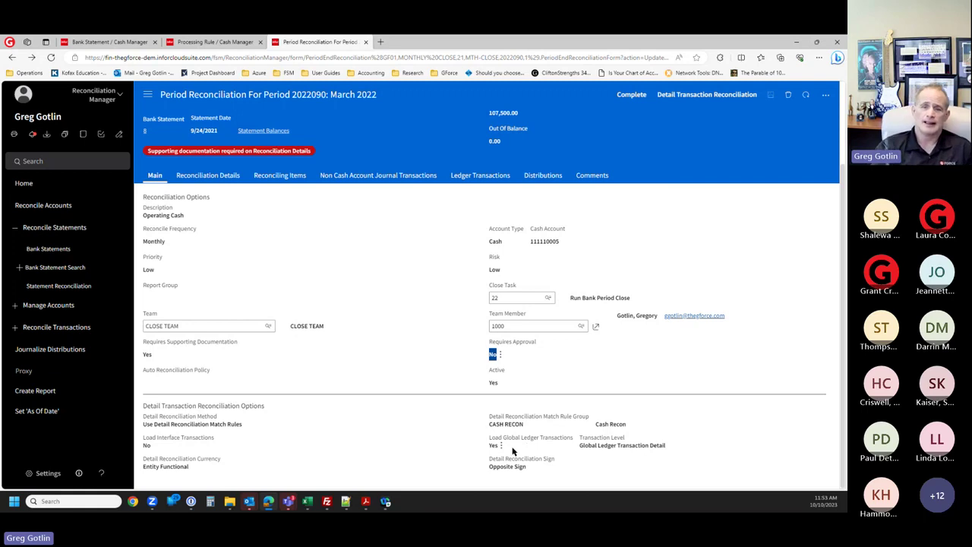
{"action": "left_click", "coordinate": [48, 191]}
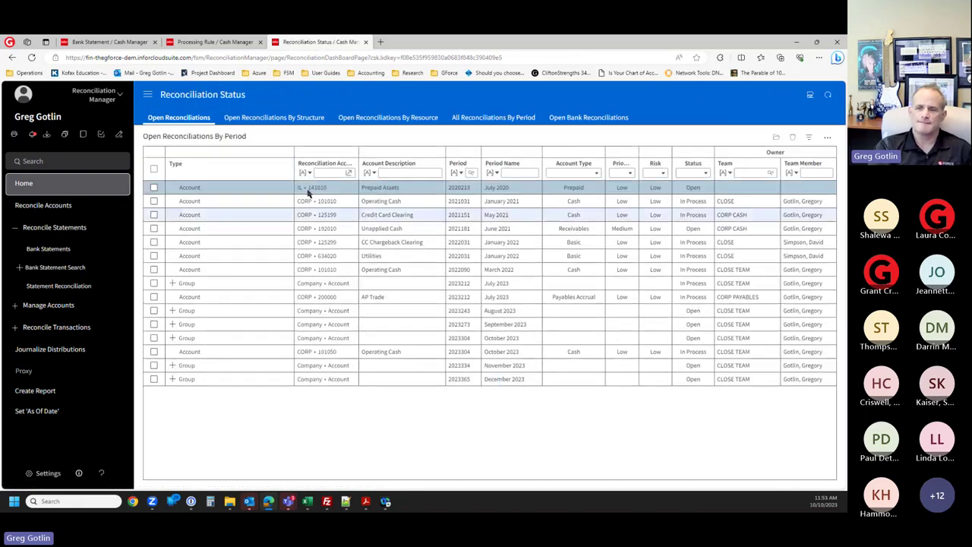
- Switch to the Reconciliation Administrator role and open the reconciliation accounts setup
{"action": "left_click", "coordinate": [85, 101]}
{"action": "scroll", "coordinate": [83, 342], "scroll_direction": "down", "scroll_amount": 5}
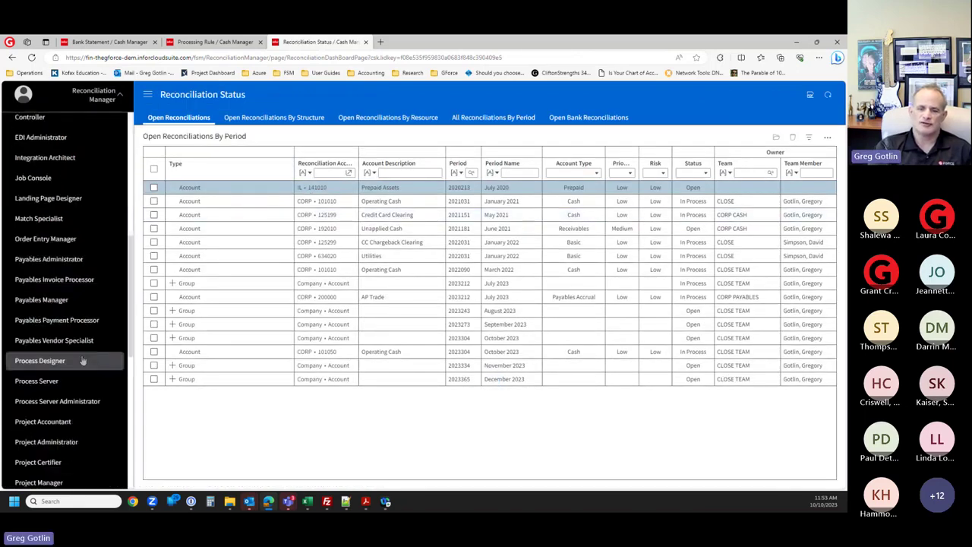
{"action": "scroll", "coordinate": [83, 361], "scroll_direction": "down", "scroll_amount": 5}
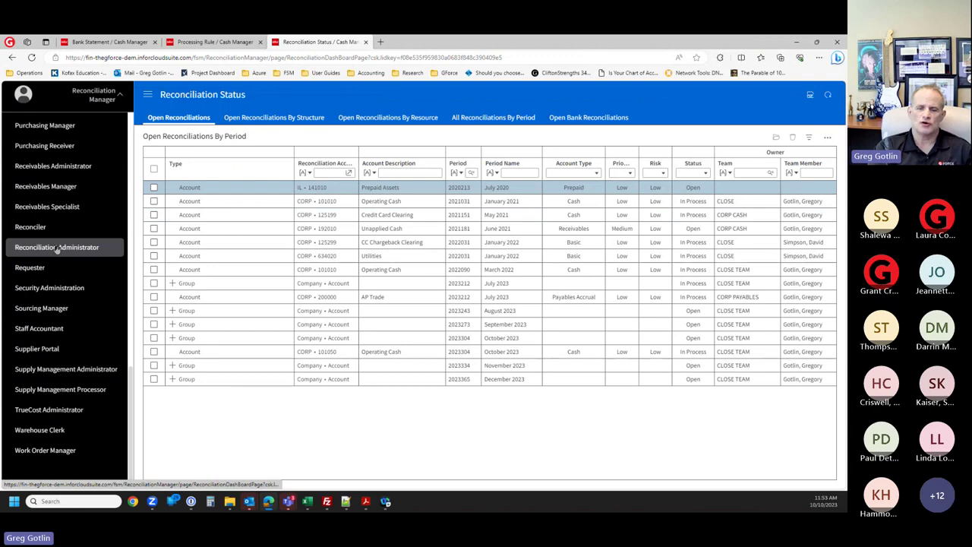
{"action": "left_click", "coordinate": [53, 250]}
{"action": "left_click", "coordinate": [53, 227]}
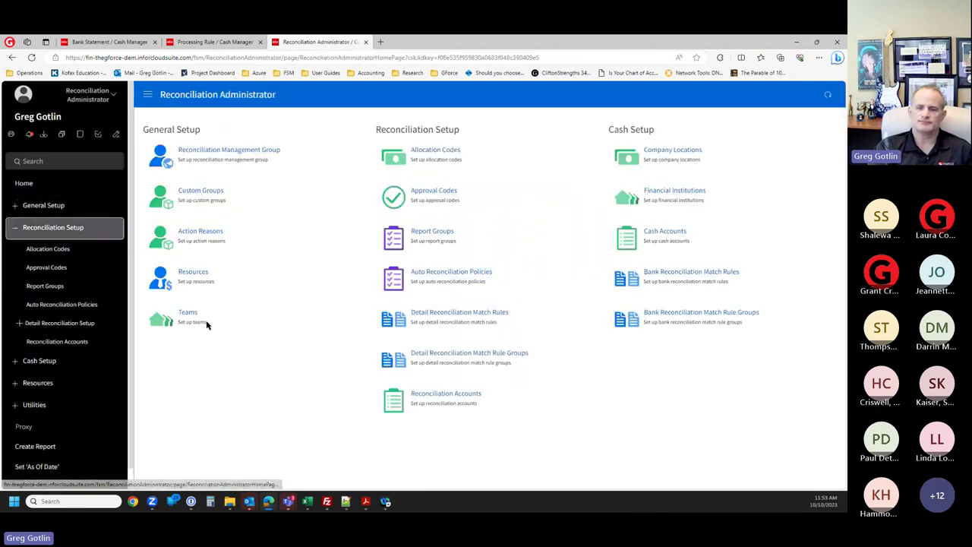
{"action": "left_click", "coordinate": [442, 394]}
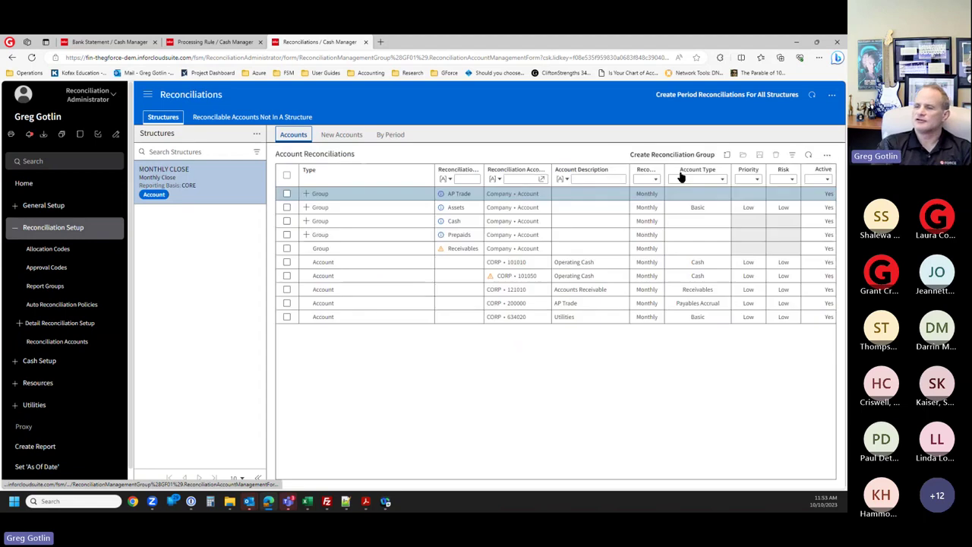
- Open a blank reconciliation account for the MONTHLY CLOSE structure and review the available account types
{"action": "left_click", "coordinate": [728, 155]}
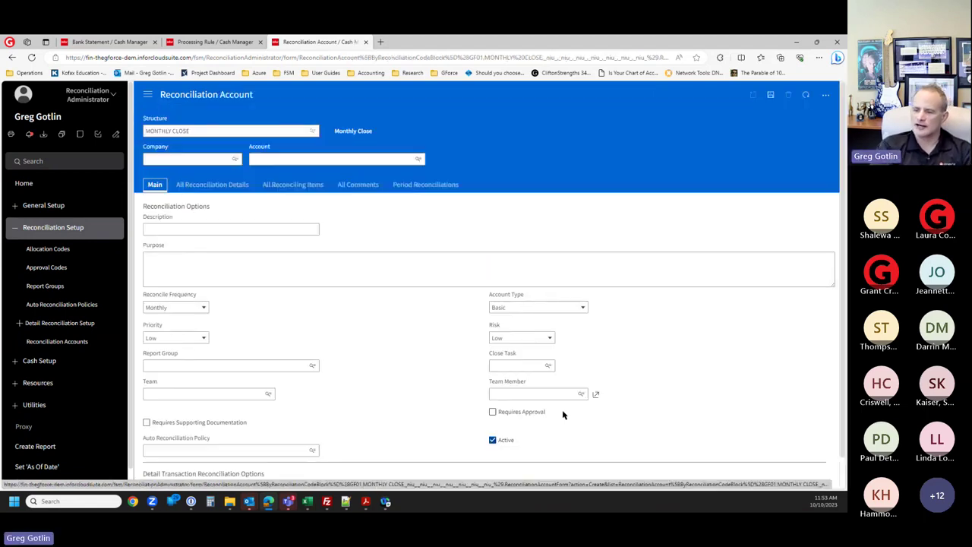
{"action": "scroll", "coordinate": [426, 358], "scroll_direction": "down", "scroll_amount": 1}
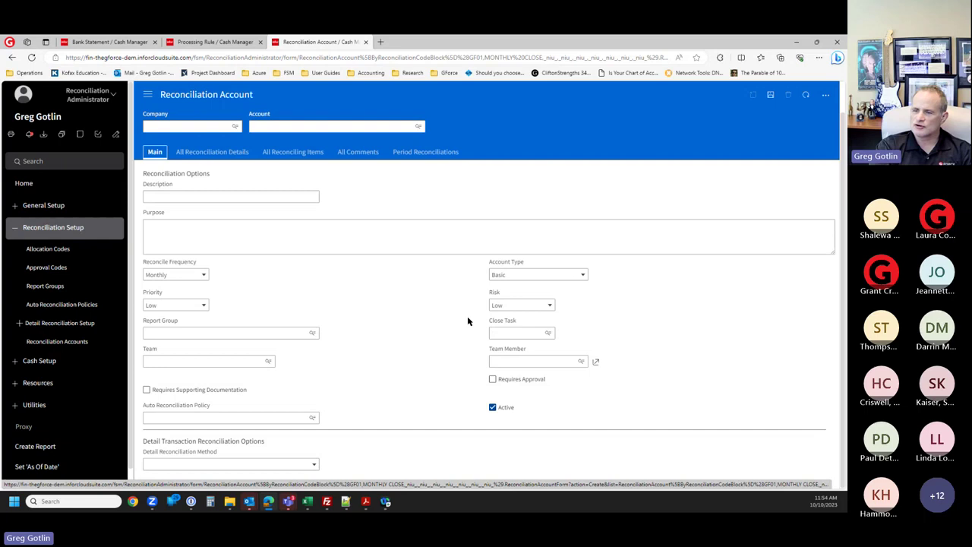
{"action": "left_click", "coordinate": [517, 275]}
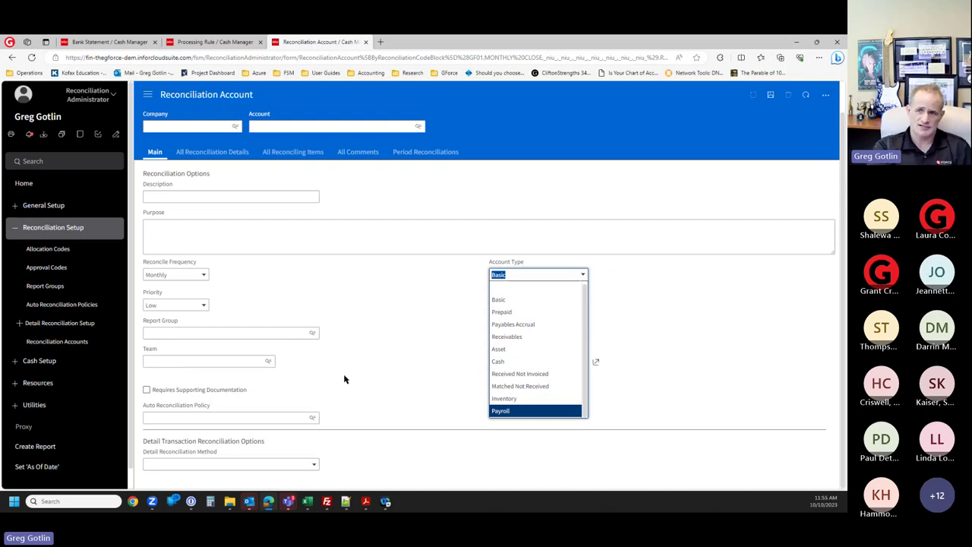
{"action": "key", "text": "Up"}
{"action": "key", "text": "Up"}
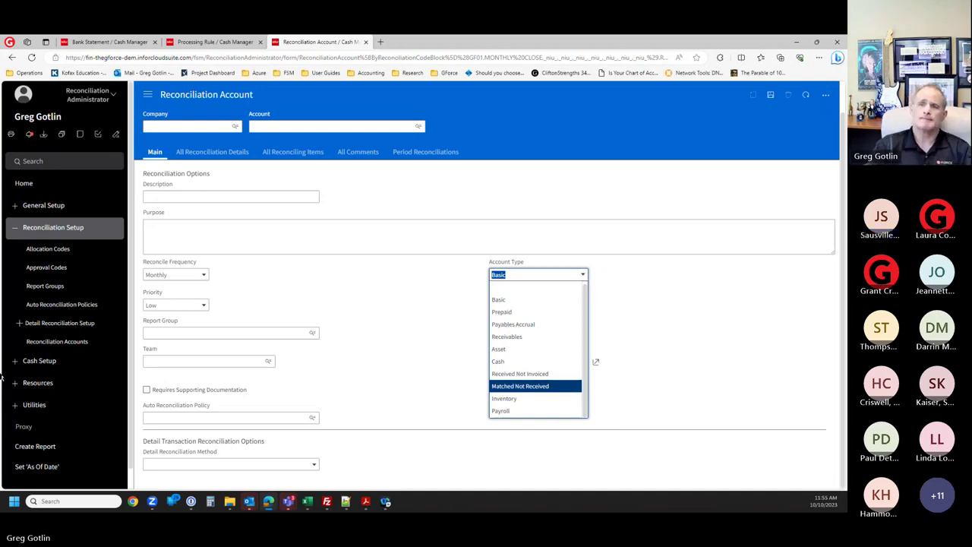
- Open the FLORIDAPACE processing rule from the processing rules list and examine its text reference and transaction type criteria and its category
{"action": "left_click", "coordinate": [215, 42]}
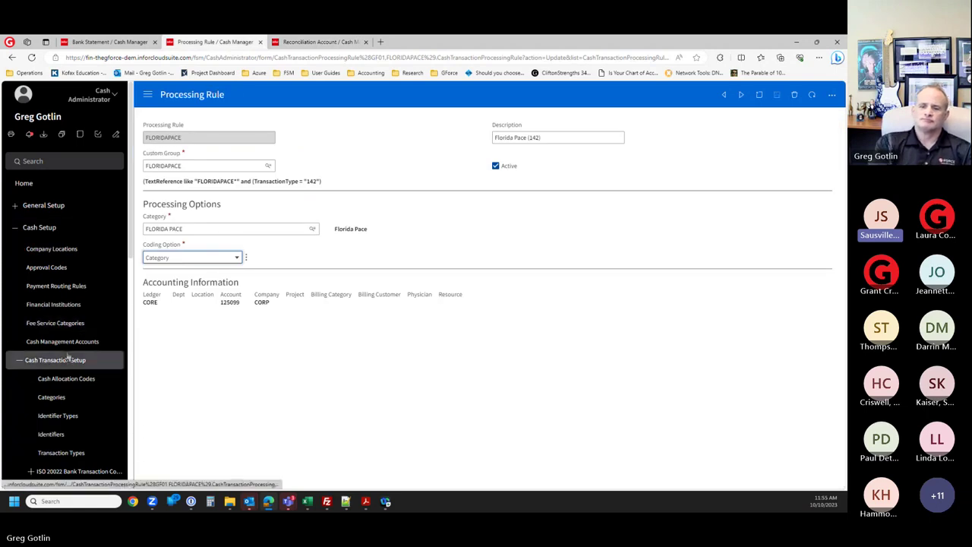
{"action": "scroll", "coordinate": [94, 434], "scroll_direction": "down", "scroll_amount": 1}
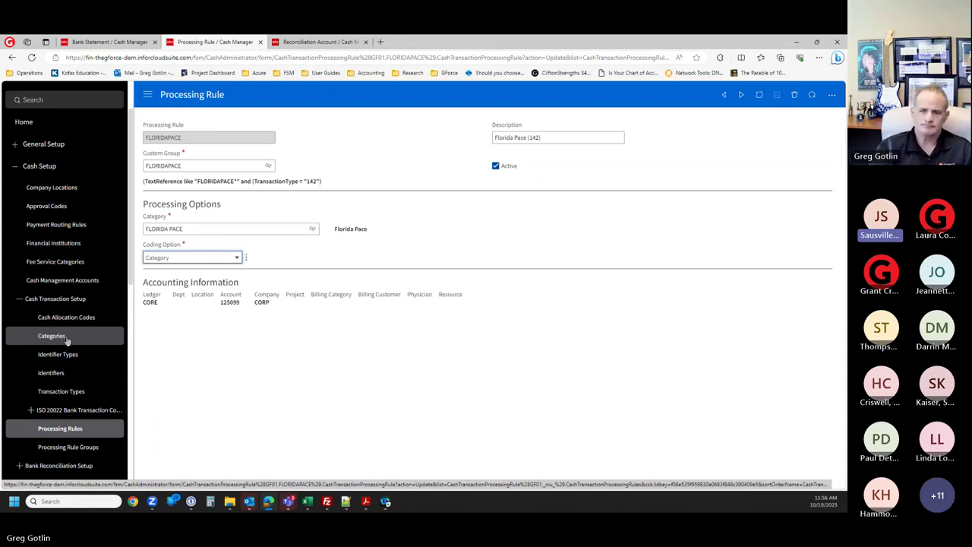
{"action": "left_click", "coordinate": [79, 429]}
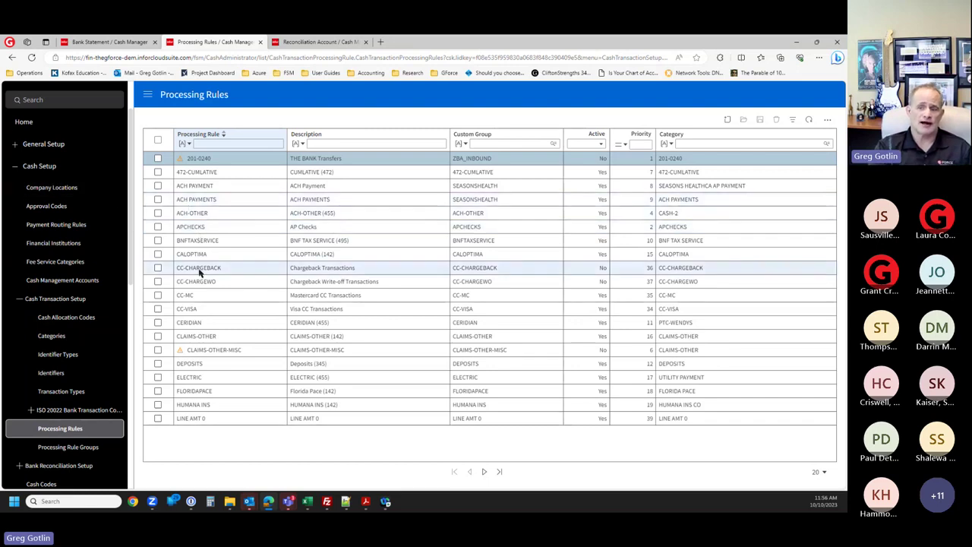
{"action": "left_click", "coordinate": [200, 392]}
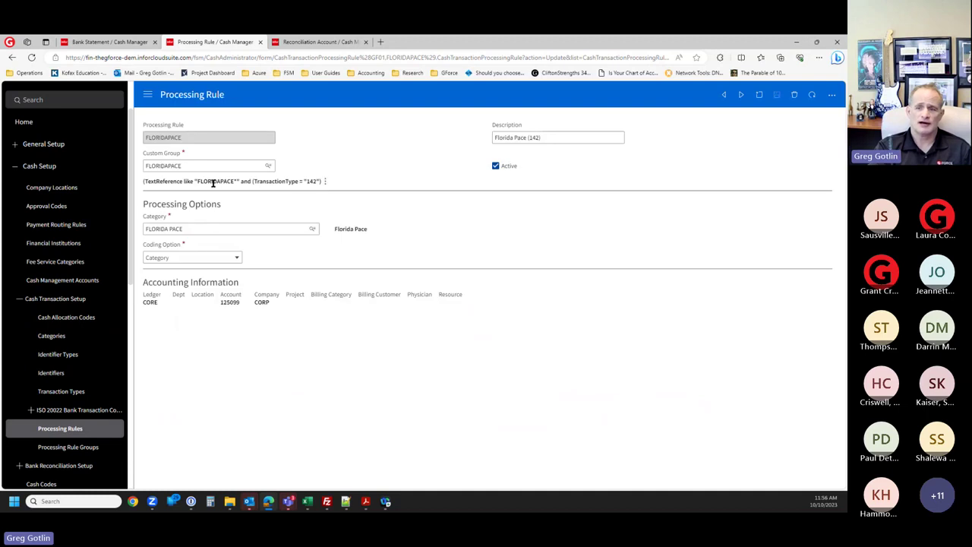
{"action": "double_click", "coordinate": [218, 183]}
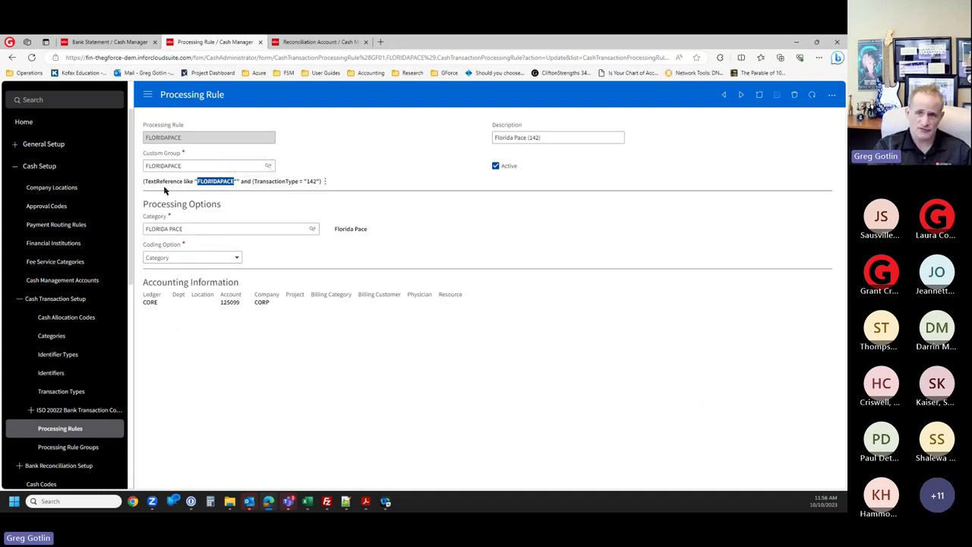
{"action": "double_click", "coordinate": [311, 182]}
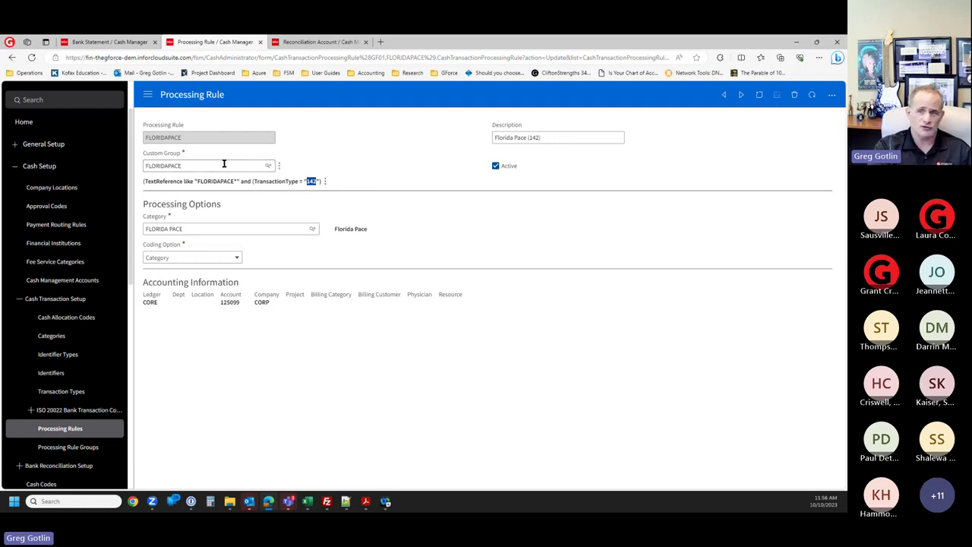
{"action": "left_click", "coordinate": [191, 226]}
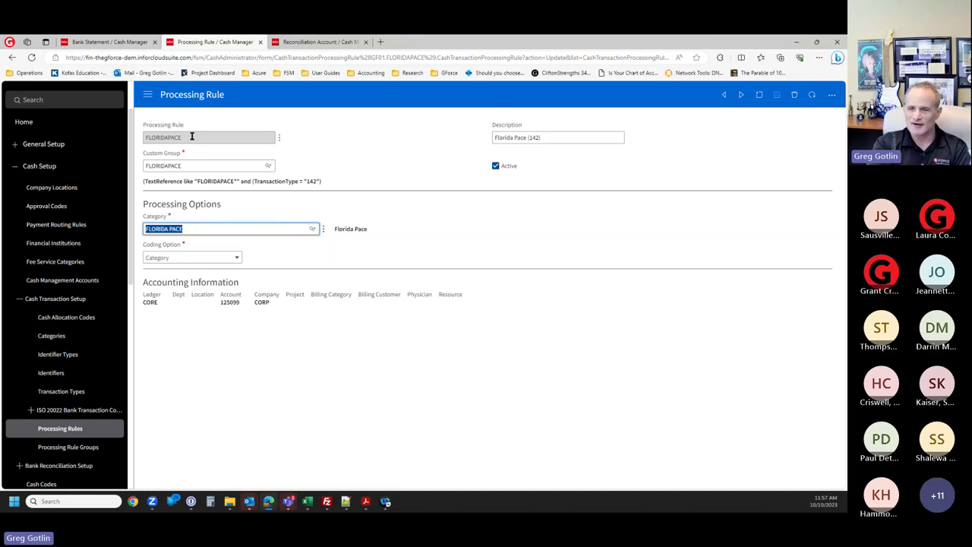
- Filter the cash transaction categories by "pace" and open the FLORIDA PACE category
{"action": "left_click", "coordinate": [61, 338]}
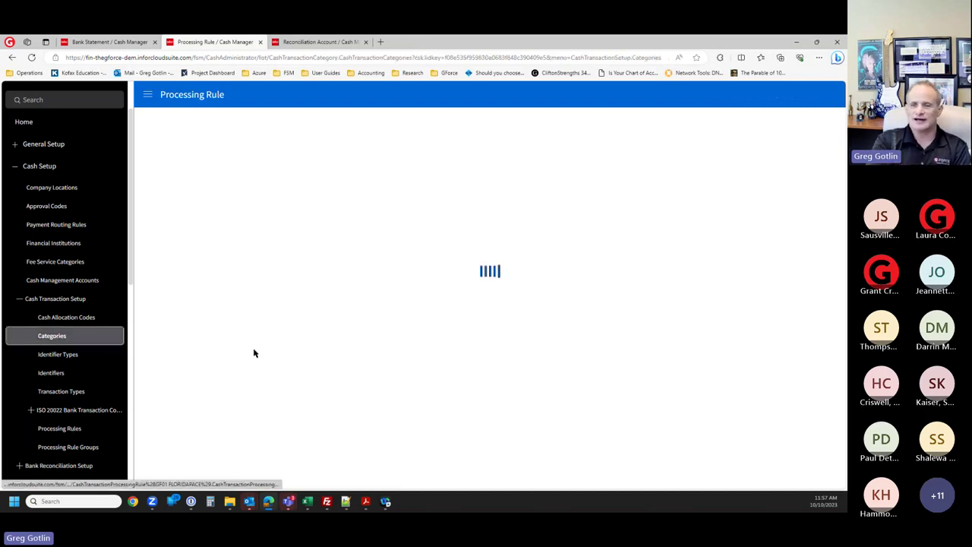
{"action": "left_click", "coordinate": [223, 143]}
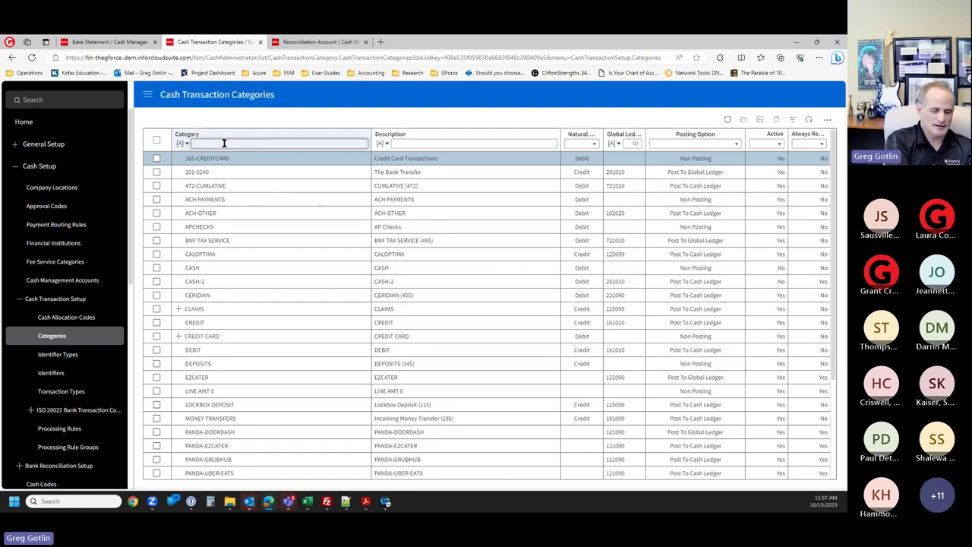
{"action": "type", "text": "pace"}
{"action": "key", "text": "Return"}
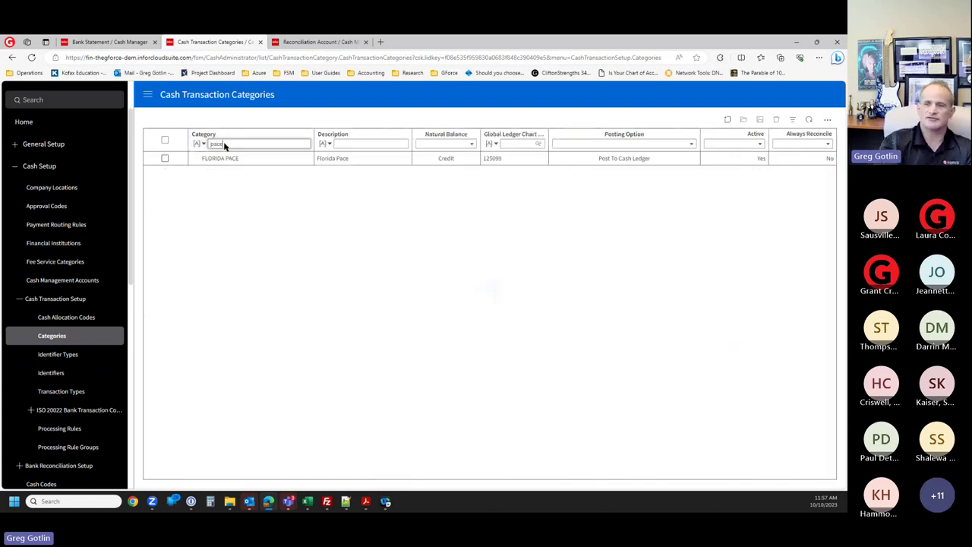
{"action": "double_click", "coordinate": [250, 161]}
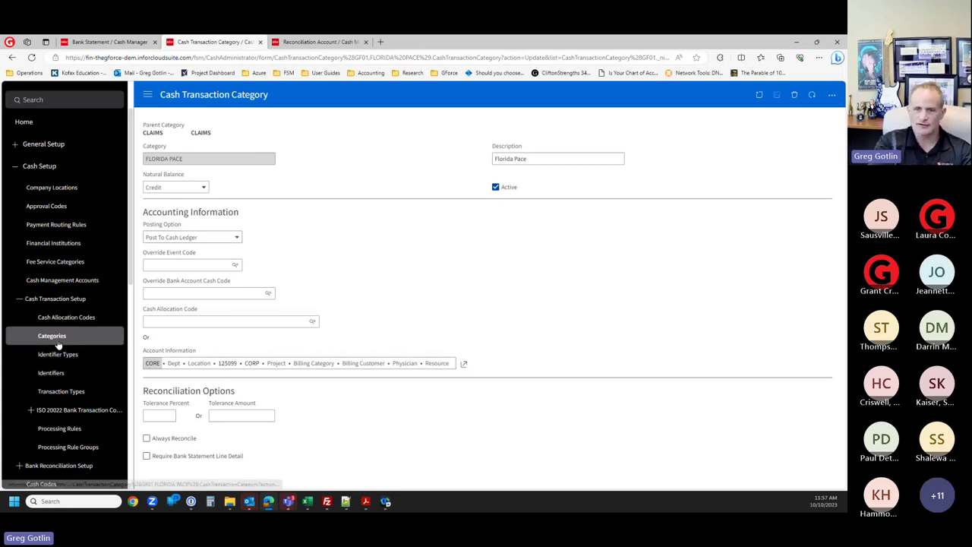
- Return to the FLORIDAPACE processing rule and examine its accounting information
{"action": "left_click", "coordinate": [12, 59]}
{"action": "left_click", "coordinate": [12, 59]}
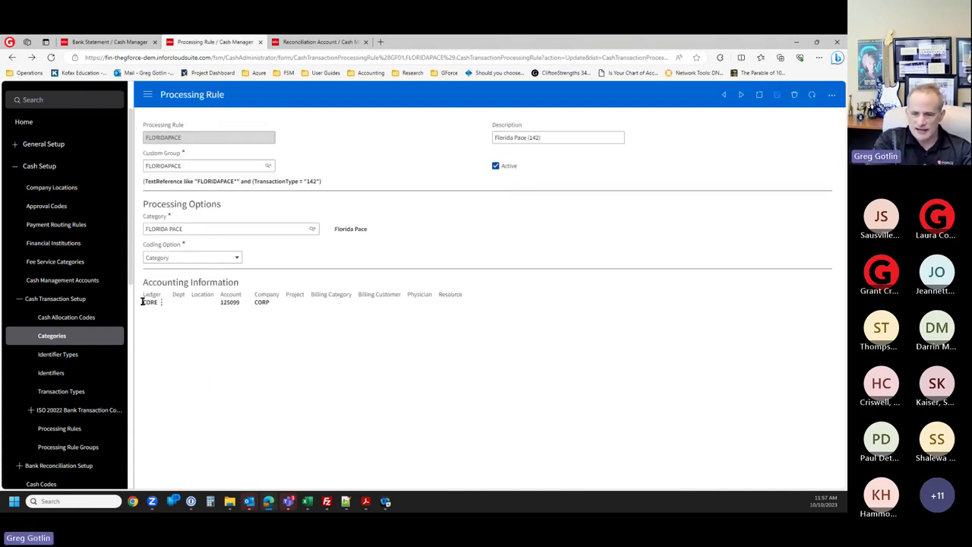
{"action": "left_click_drag", "start_coordinate": [143, 304], "coordinate": [288, 311]}
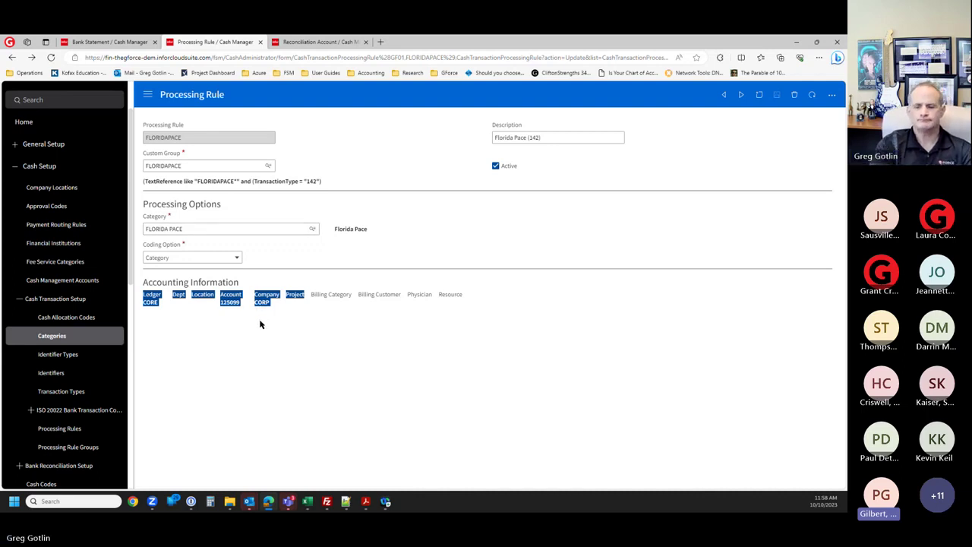
- Open bank statement 3 dated 10/26/2022 for the CRUNCH account from the open bank statements list
{"action": "left_click", "coordinate": [118, 48]}
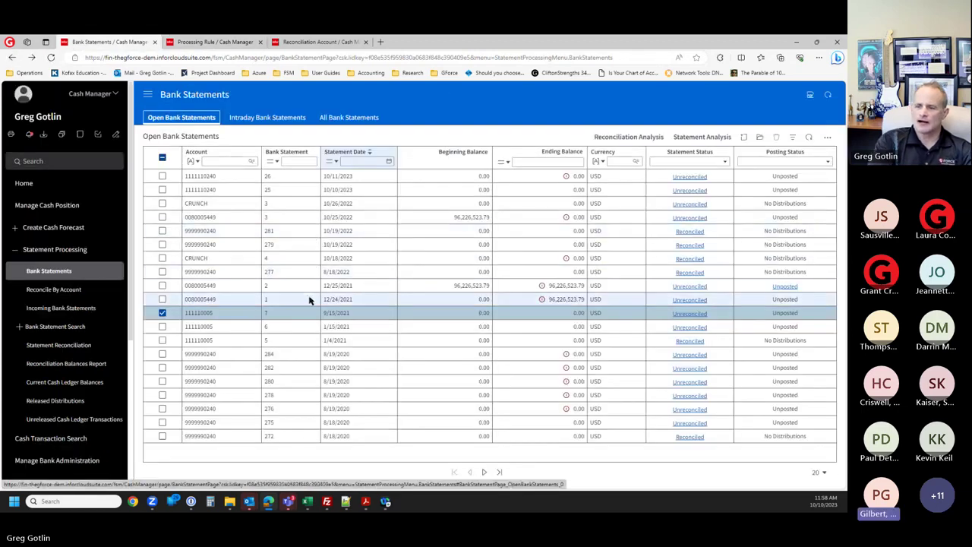
{"action": "double_click", "coordinate": [291, 205]}
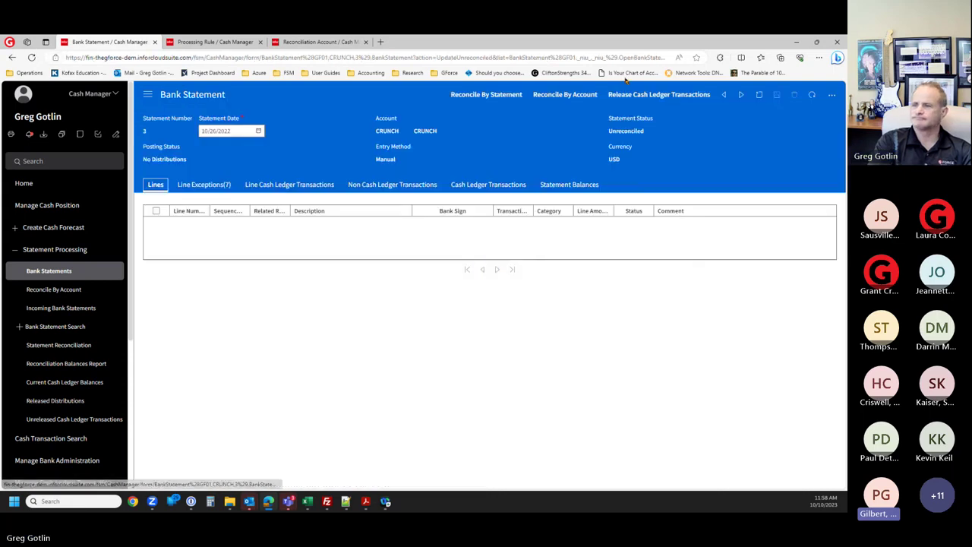
{"action": "left_click", "coordinate": [742, 96]}
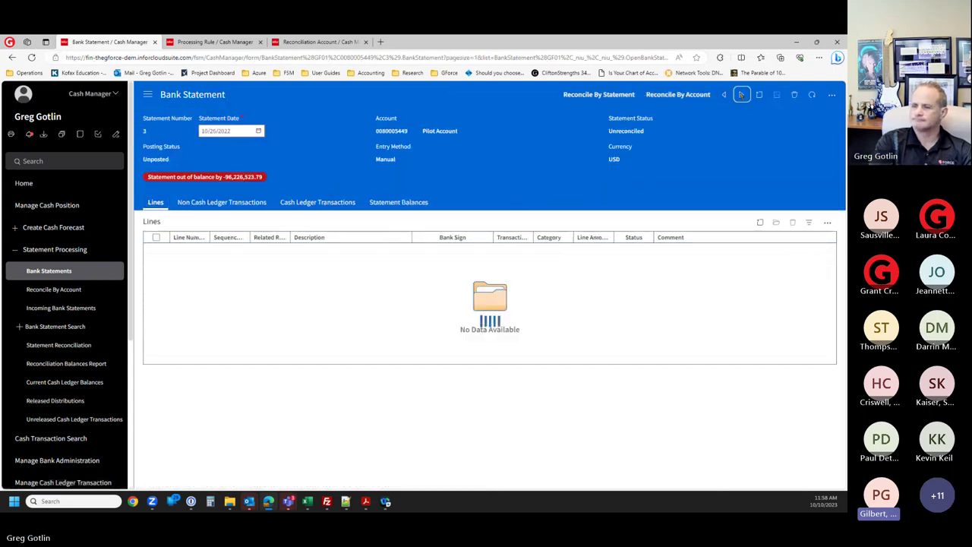
{"action": "left_click", "coordinate": [724, 95]}
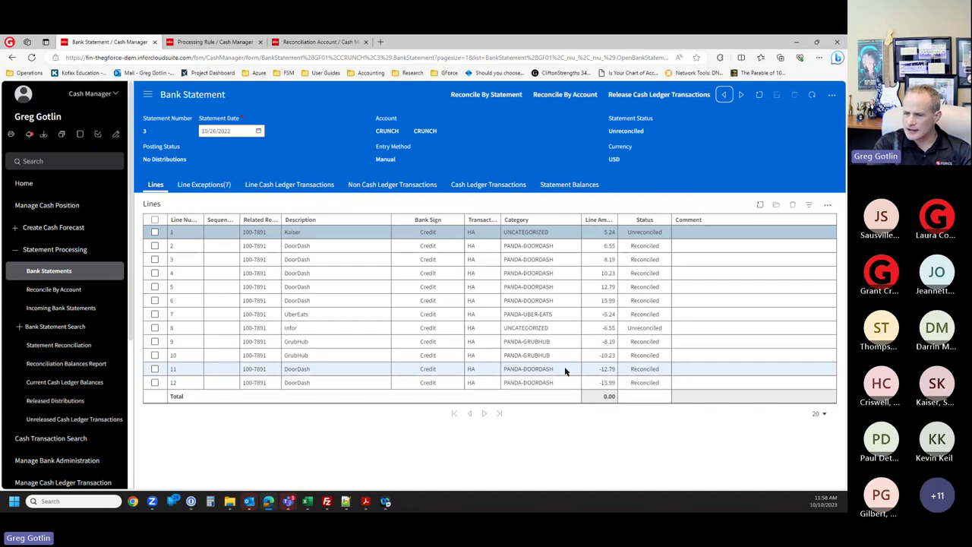
- Compare the categories of the uncategorized Kaiser and Infor lines with those of the DoorDash lines
{"action": "left_click", "coordinate": [533, 331]}
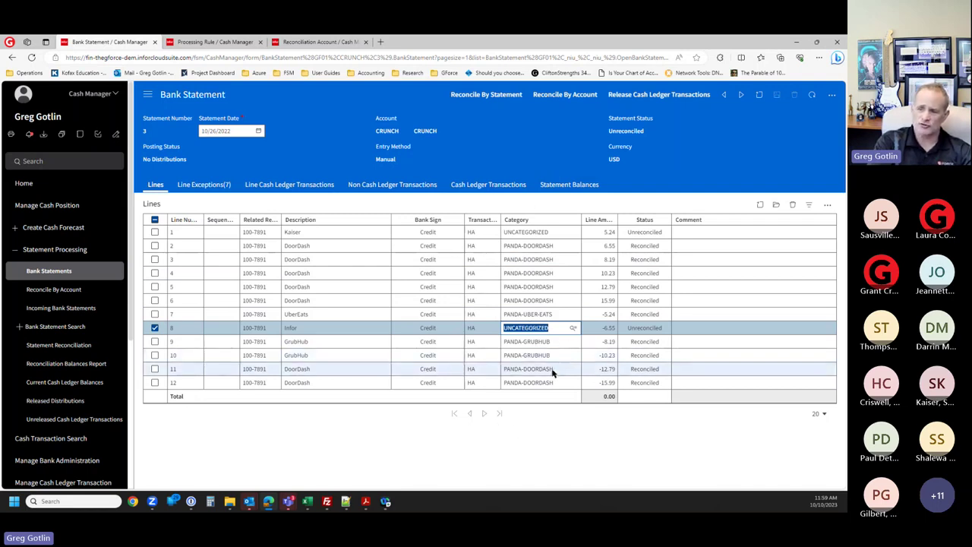
{"action": "left_click", "coordinate": [542, 248]}
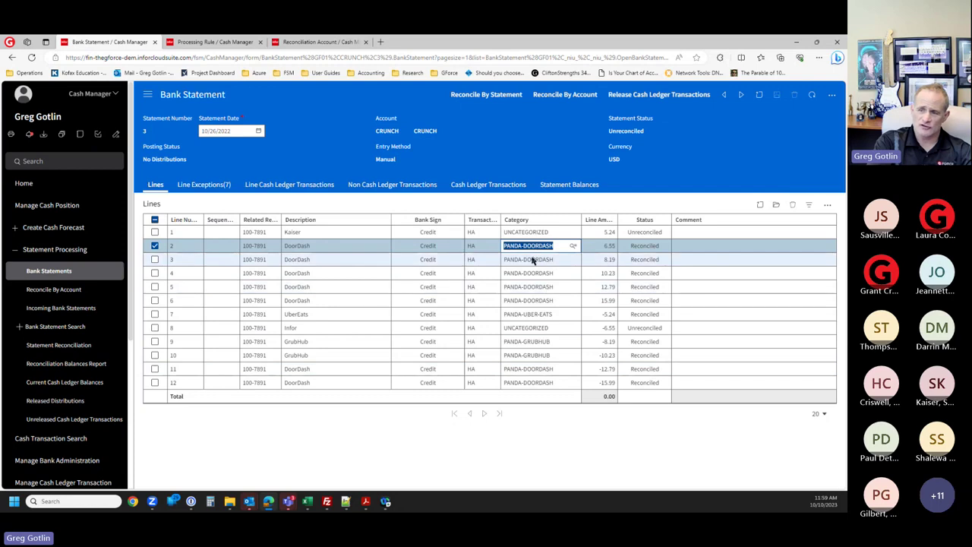
{"action": "left_click", "coordinate": [537, 259]}
{"action": "left_click", "coordinate": [532, 233]}
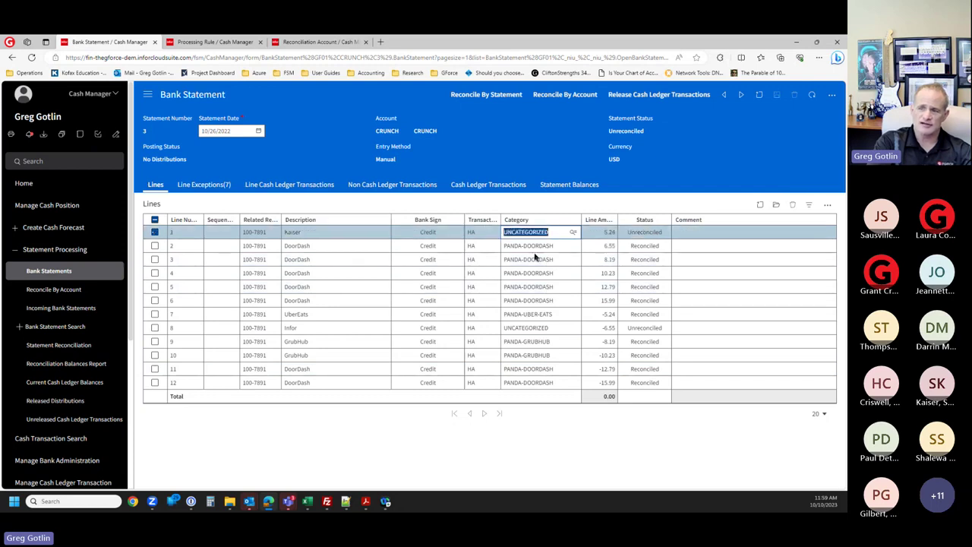
{"action": "left_click", "coordinate": [524, 328]}
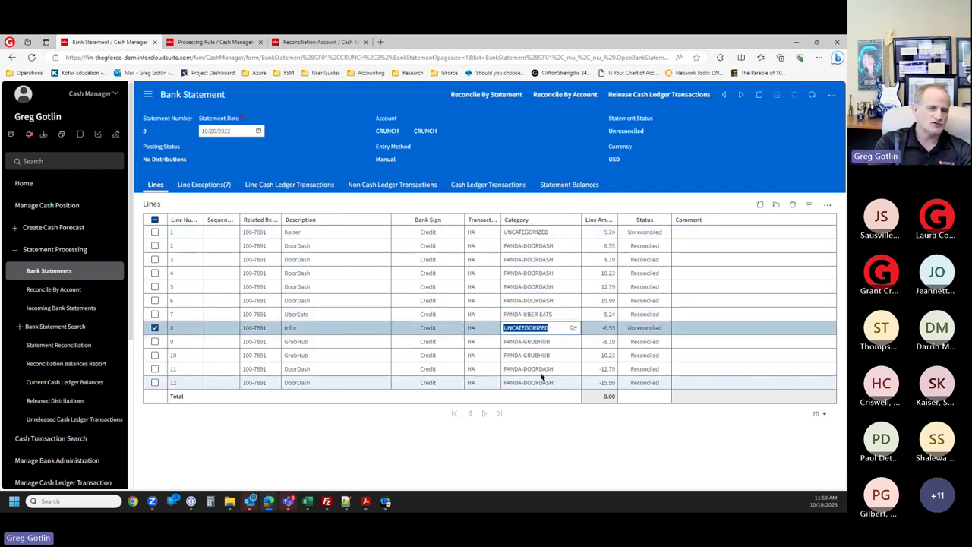
- Open the details of statement line 8, Infor, and examine its description
{"action": "left_click", "coordinate": [317, 329]}
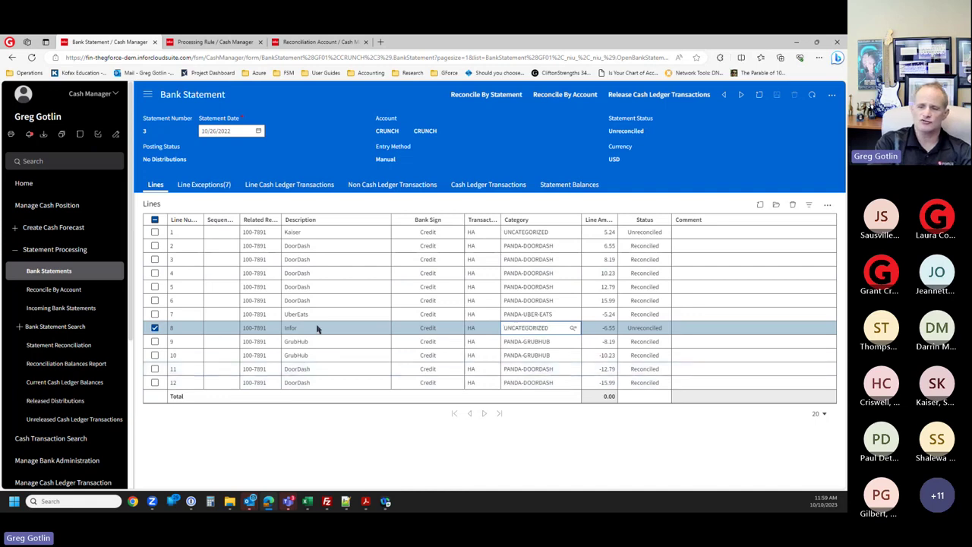
{"action": "double_click", "coordinate": [317, 328]}
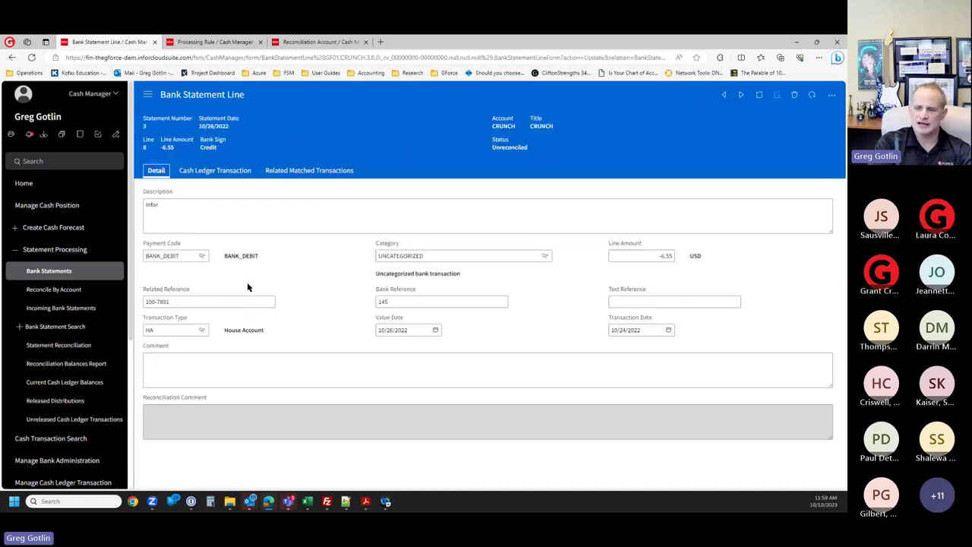
{"action": "left_click", "coordinate": [227, 204]}
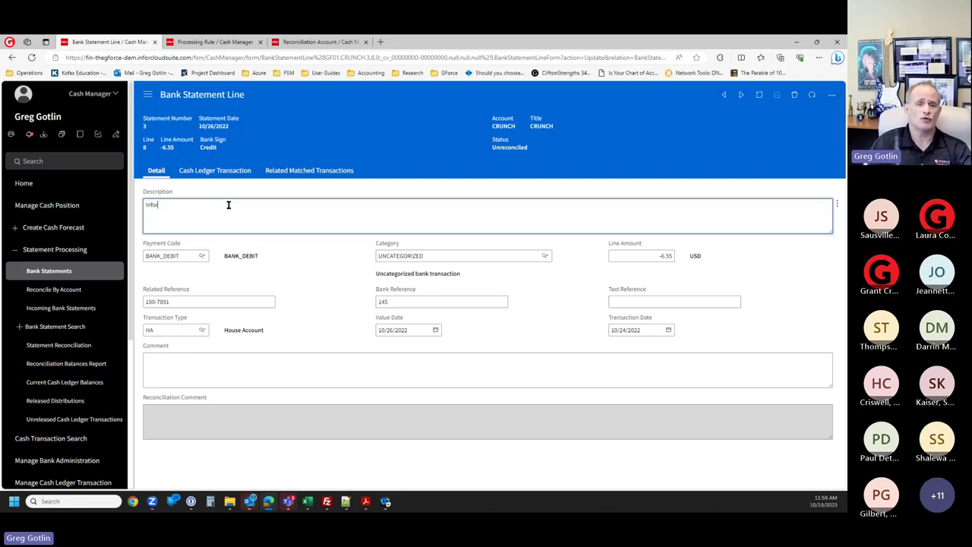
- Return to the open bank statements list and open statement 6 dated 1/15/2021 for the Demo-Credit Card account
{"action": "left_click", "coordinate": [12, 58]}
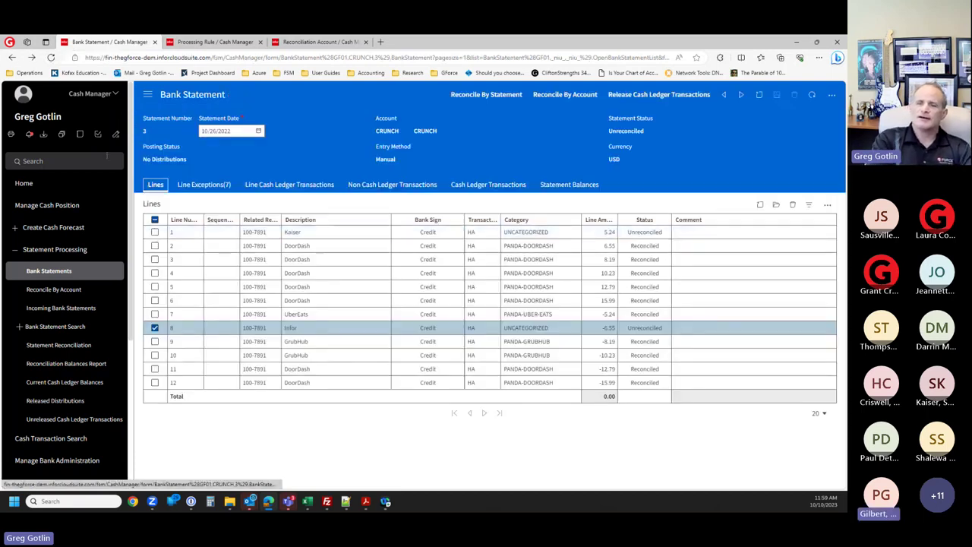
{"action": "left_click", "coordinate": [11, 58]}
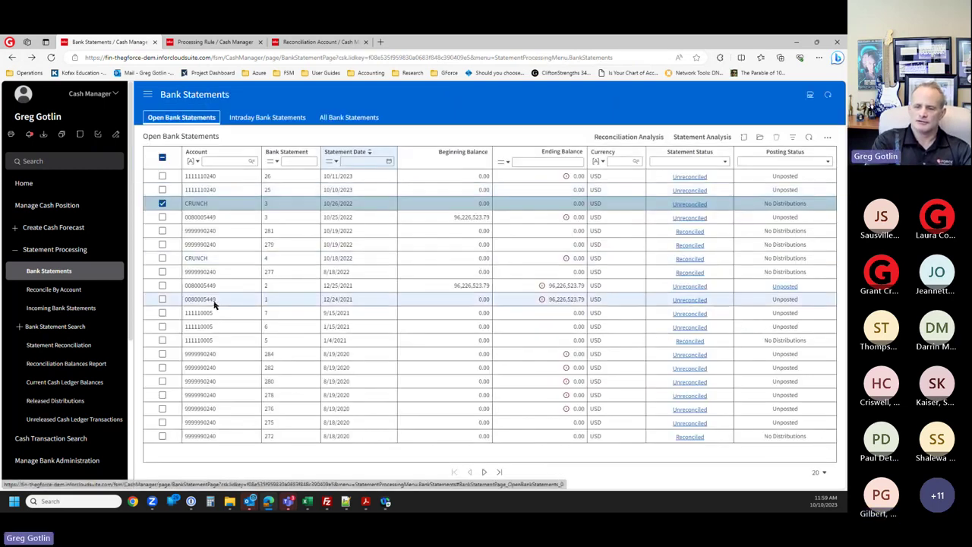
{"action": "left_click", "coordinate": [217, 326]}
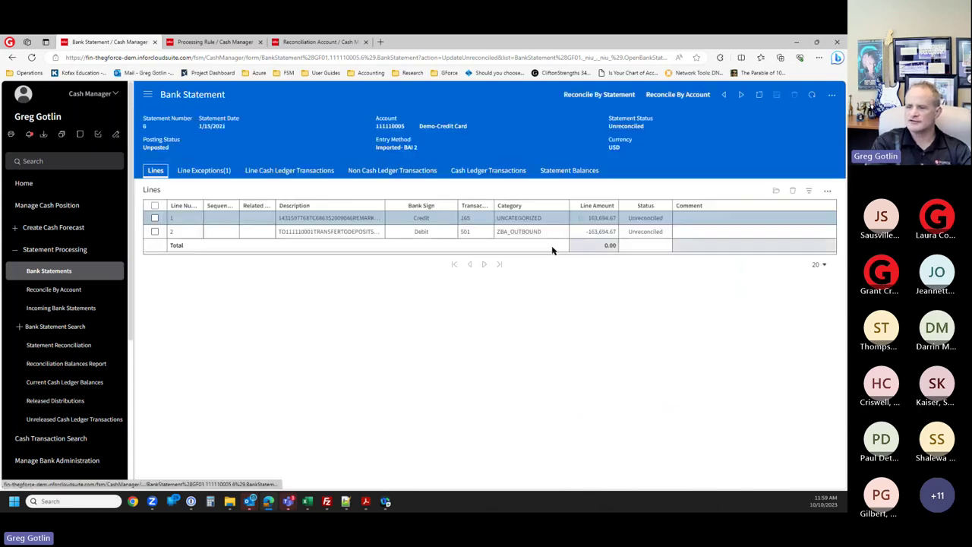
- Open the details of statement line 1 and examine the originating company name and entry description segments within its description
{"action": "left_click", "coordinate": [288, 218]}
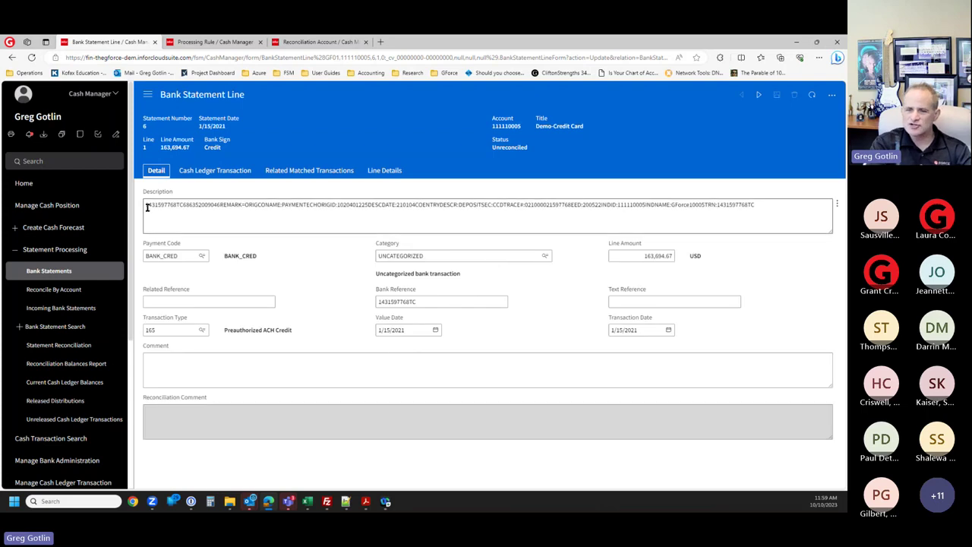
{"action": "left_click_drag", "start_coordinate": [167, 207], "coordinate": [296, 209]}
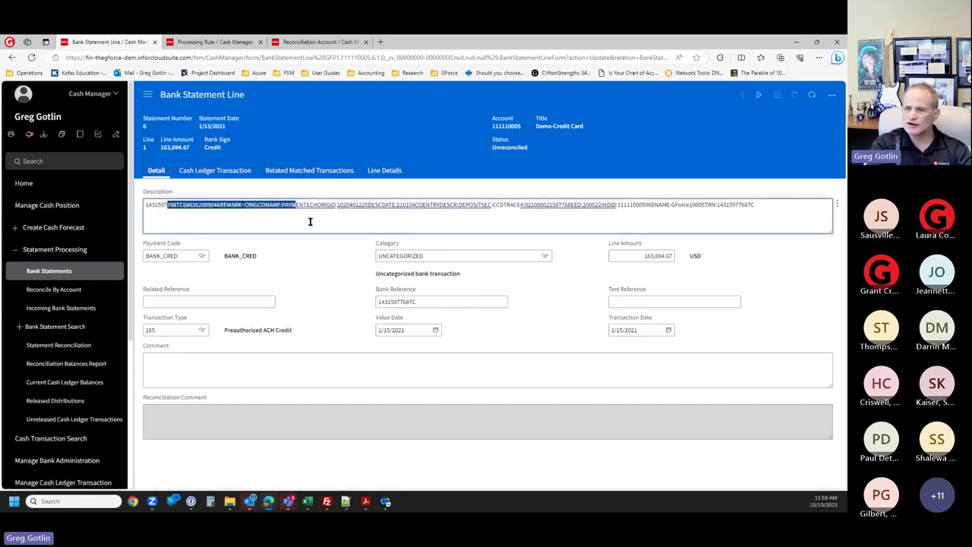
{"action": "double_click", "coordinate": [327, 205]}
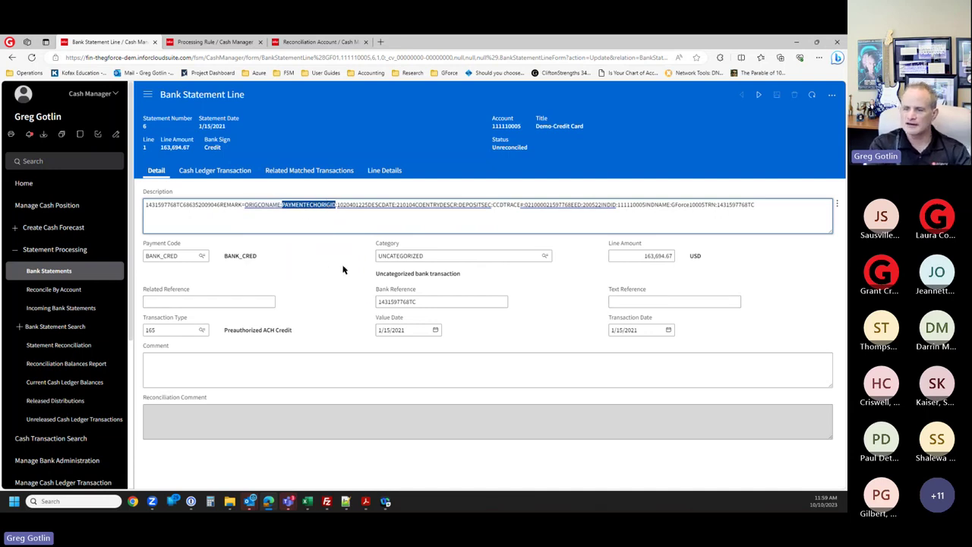
{"action": "left_click", "coordinate": [432, 206]}
{"action": "double_click", "coordinate": [431, 206]}
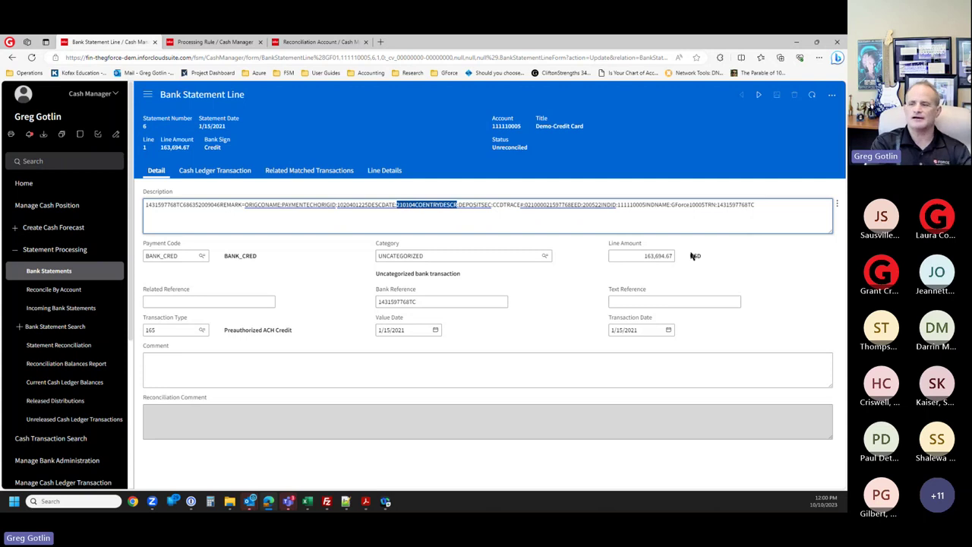
{"action": "left_click", "coordinate": [478, 205], "text": "shift"}
{"action": "left_click", "coordinate": [490, 204]}
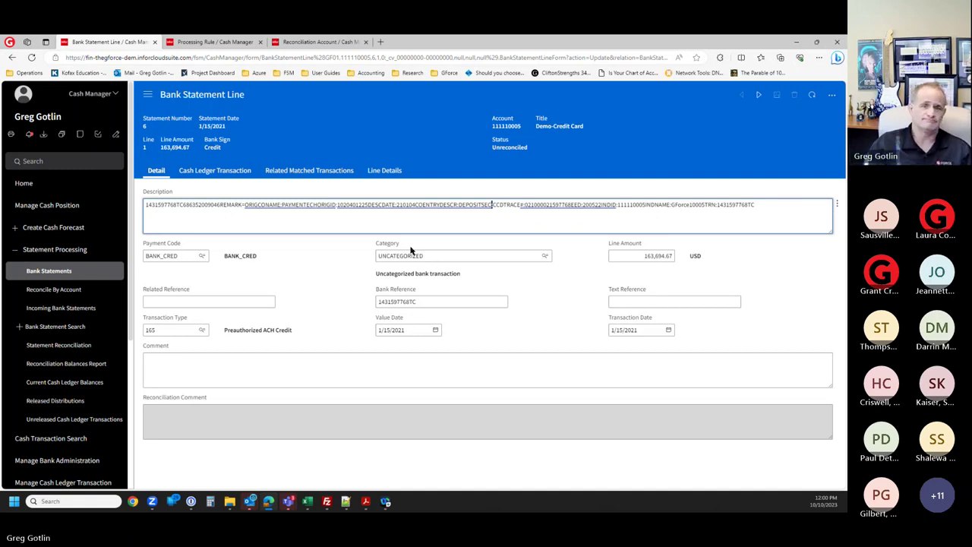
- Leave the line details and switch to the blank reconciliation account form to review its account type options
{"action": "left_click", "coordinate": [11, 58]}
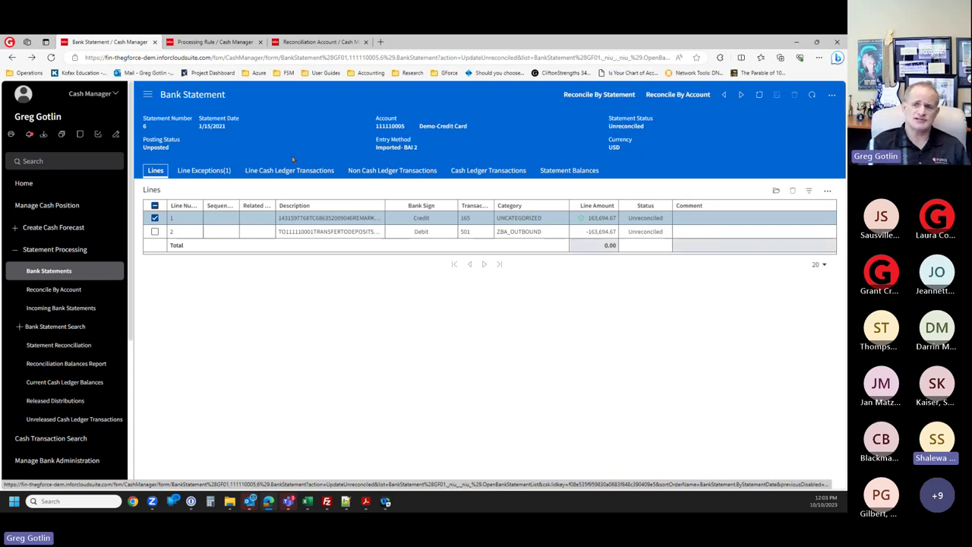
{"action": "left_click", "coordinate": [327, 43]}
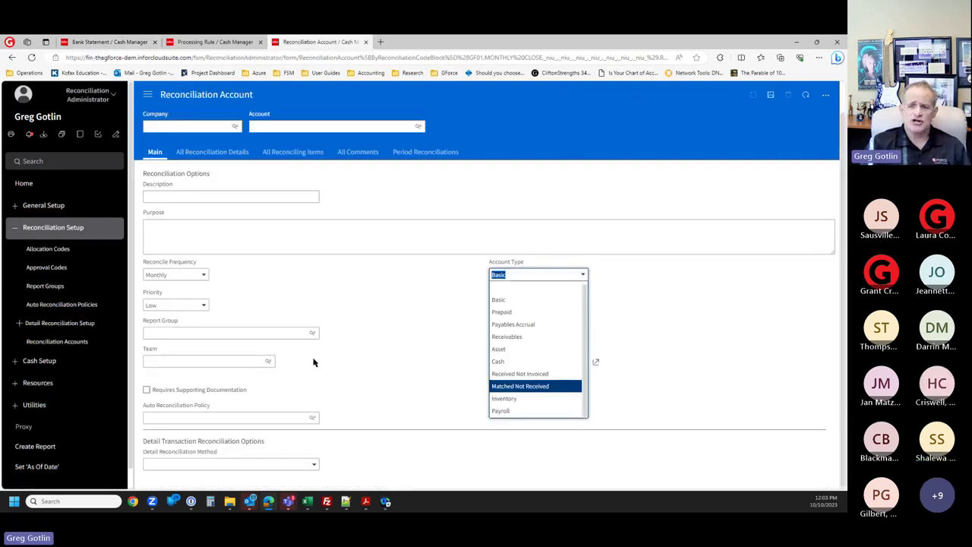